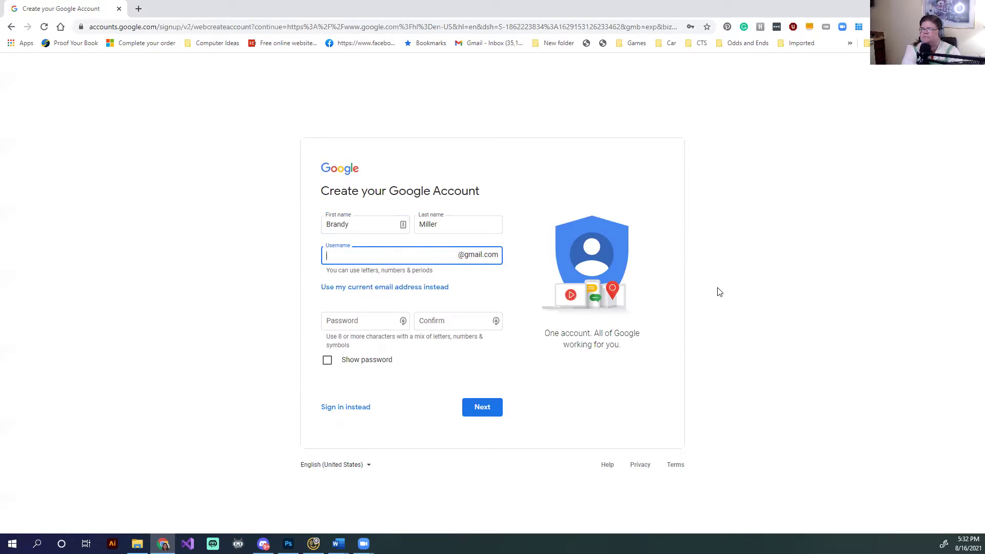
# Enter a candidate username for the new account; it is reported as already taken
pyautogui.write('test')
pyautogui.write('blogger')
pyautogui.press('BackSpace')
pyautogui.press('BackSpace')
pyautogui.press('BackSpace')
pyautogui.press('BackSpace')
pyautogui.press('BackSpace')
pyautogui.press('BackSpace')
pyautogui.press('BackSpace')
pyautogui.press('BackSpace')
pyautogui.press('BackSpace')
pyautogui.press('BackSpace')
pyautogui.write('betterblogger')
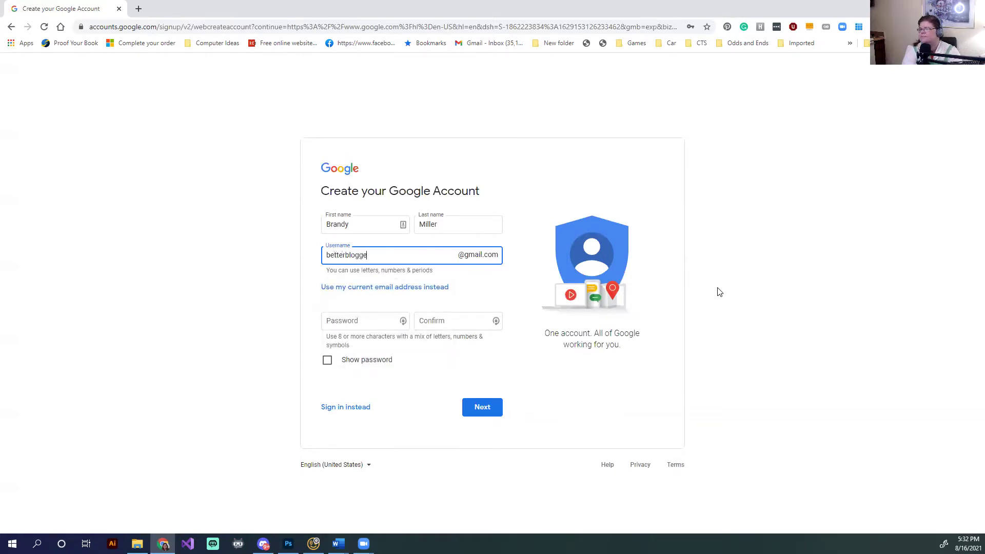
# Type the account password in the Password field
pyautogui.click(371, 325)
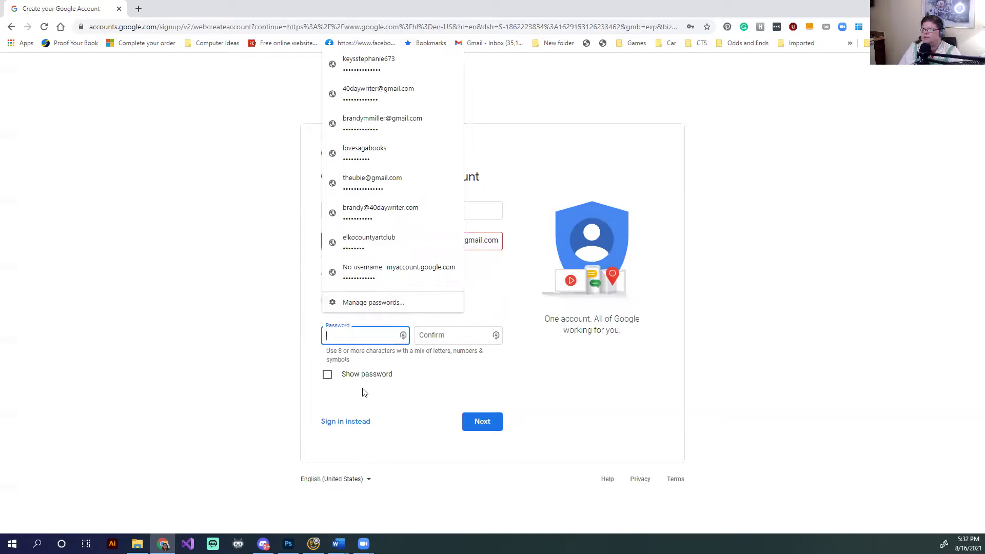
pyautogui.click(328, 375)
pyautogui.click(327, 375)
pyautogui.click(360, 339)
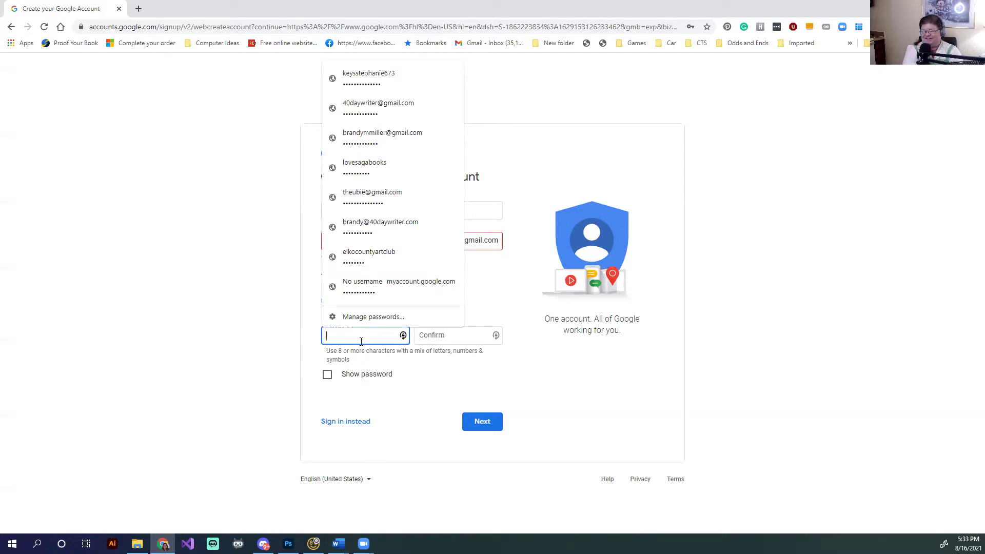
pyautogui.write('•••')
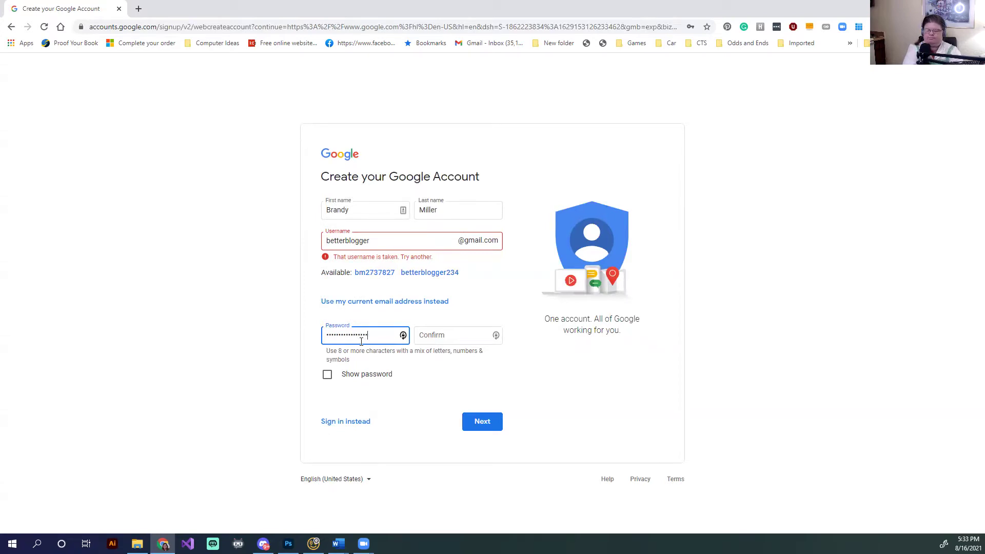
# Replace the username with three more blog-themed alternatives, each rejected as already taken
pyautogui.moveTo(412, 240); pyautogui.dragTo(314, 240)
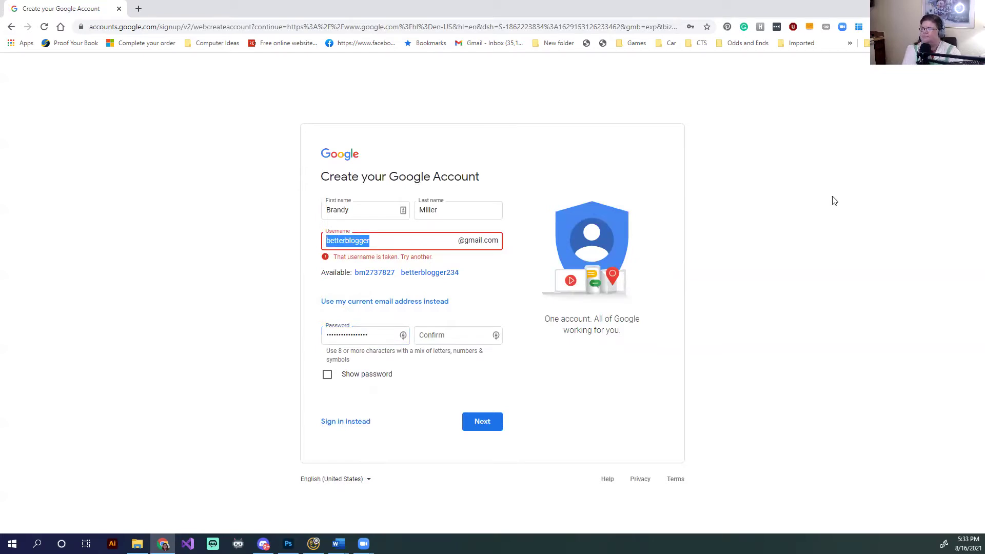
pyautogui.write('bloggi')
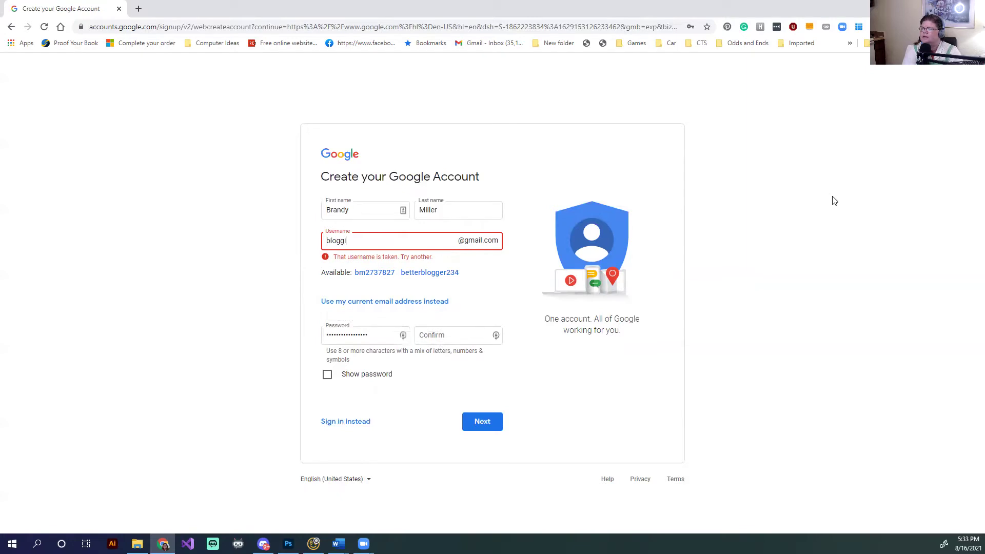
pyautogui.write('ngforlife')
pyautogui.click(490, 288)
pyautogui.moveTo(417, 240); pyautogui.dragTo(320, 236)
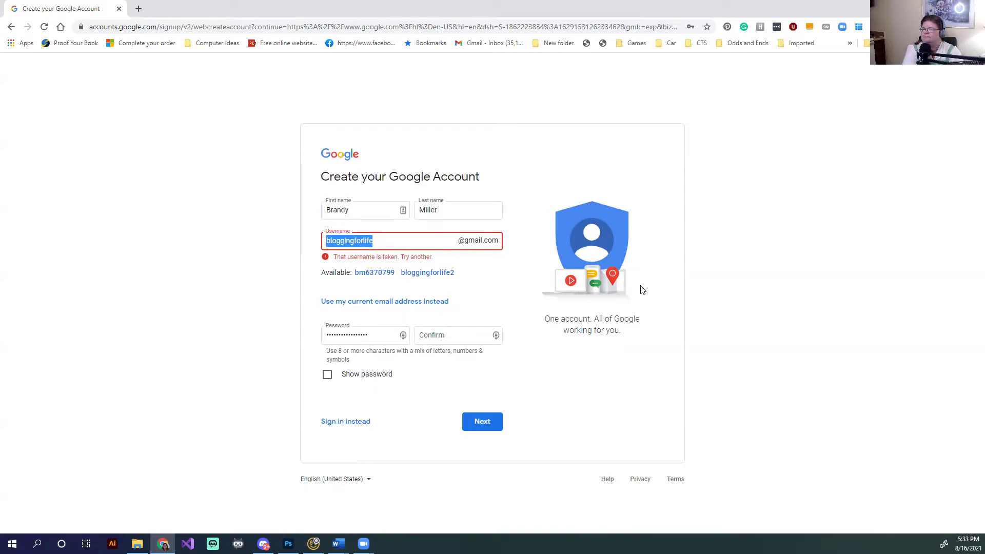
pyautogui.write('bloggin')
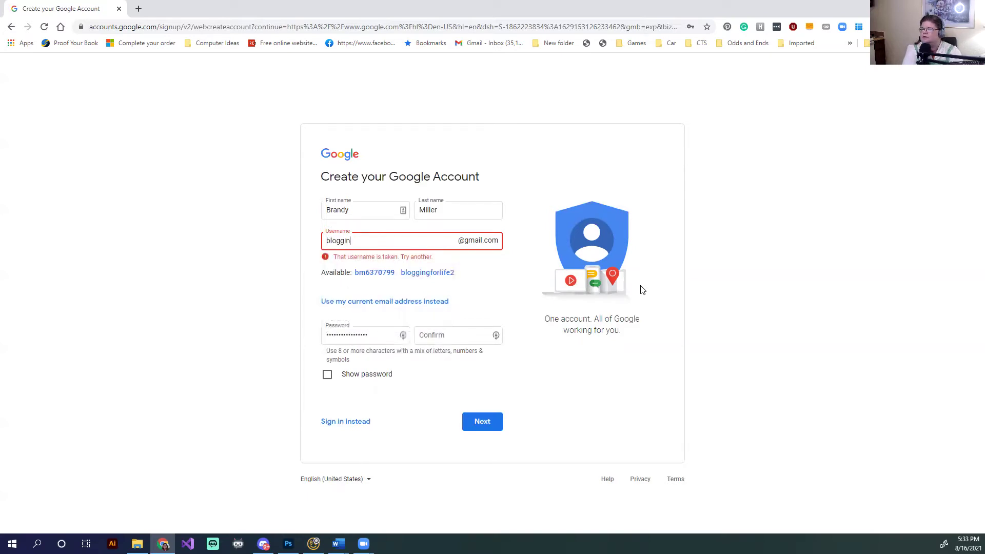
pyautogui.write('gtutorials')
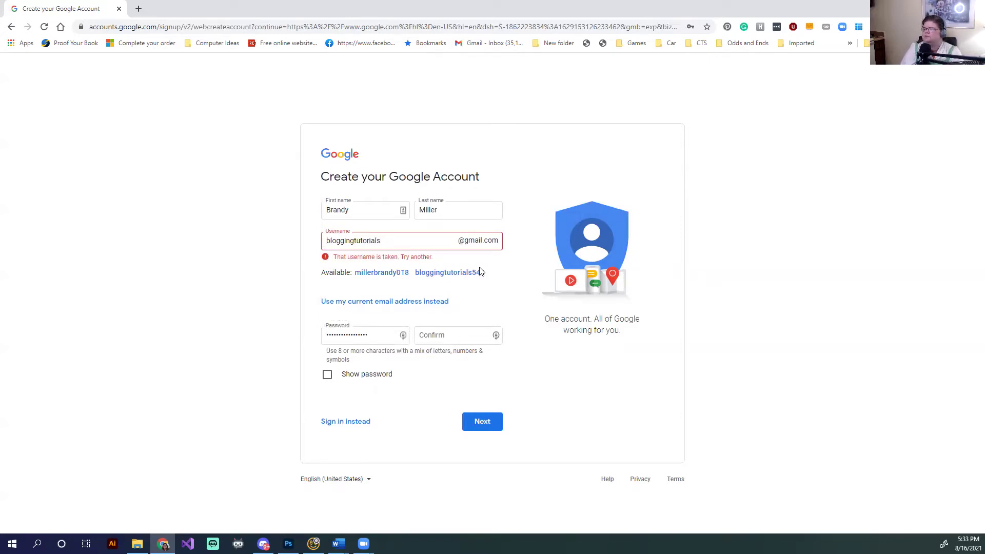
pyautogui.moveTo(431, 234); pyautogui.dragTo(301, 232)
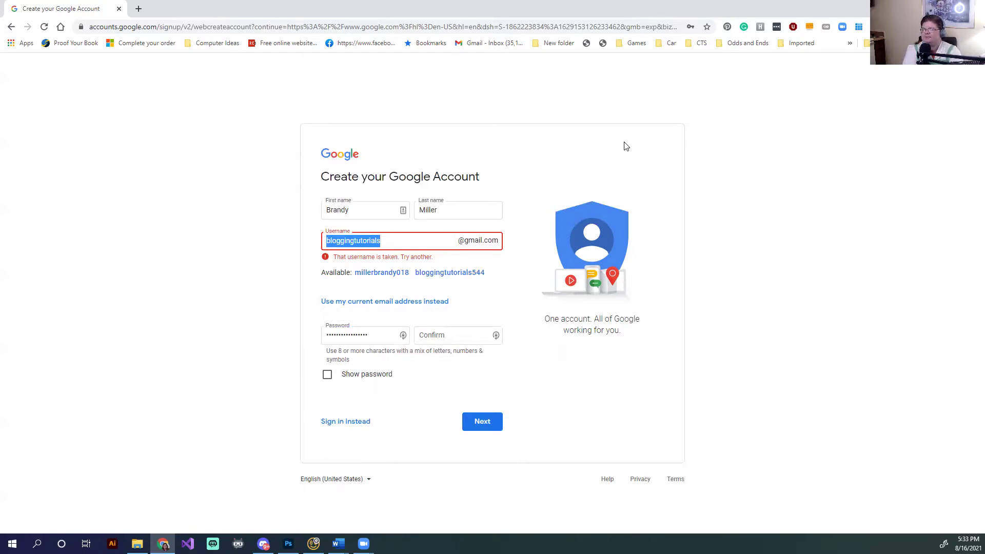
pyautogui.write('tuto')
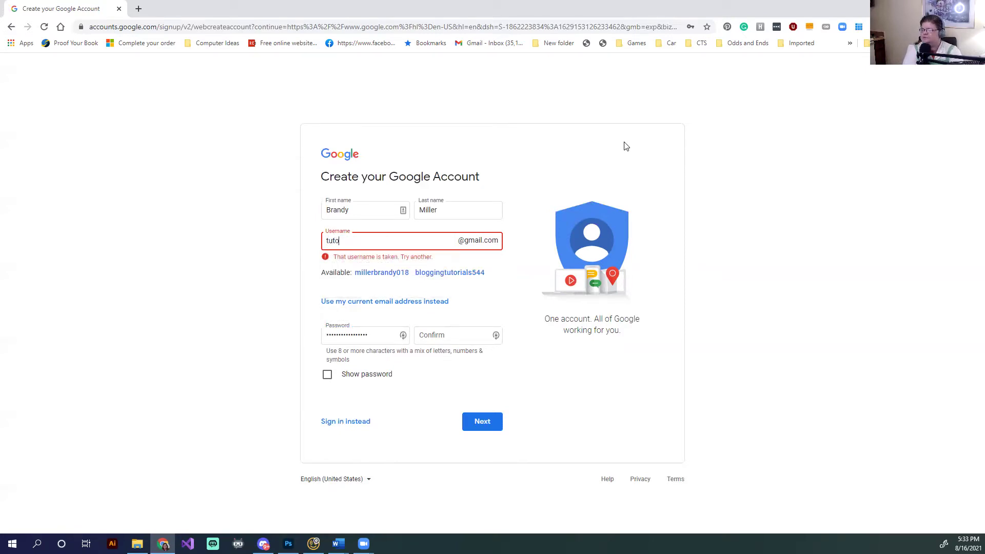
pyautogui.write('rialblogger')
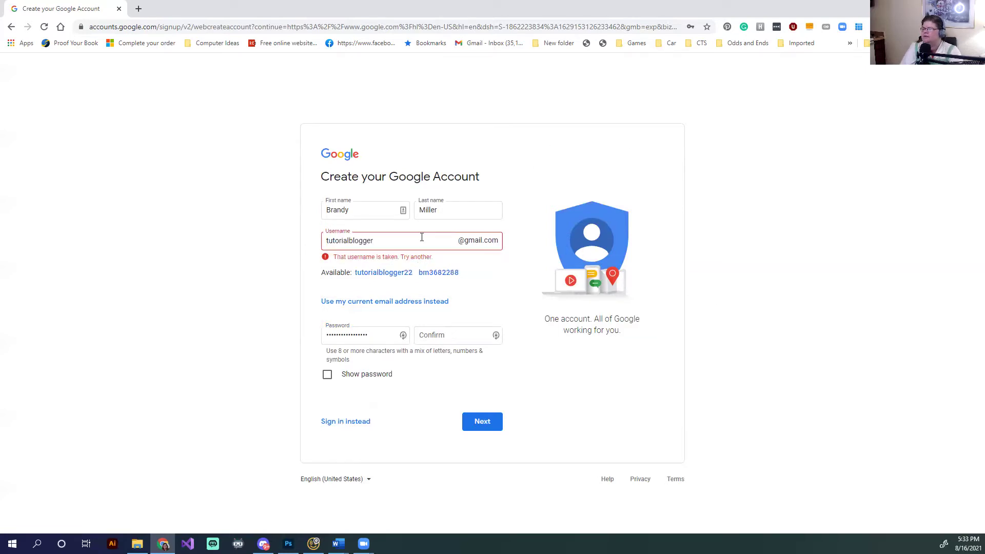
pyautogui.moveTo(378, 242); pyautogui.dragTo(328, 240)
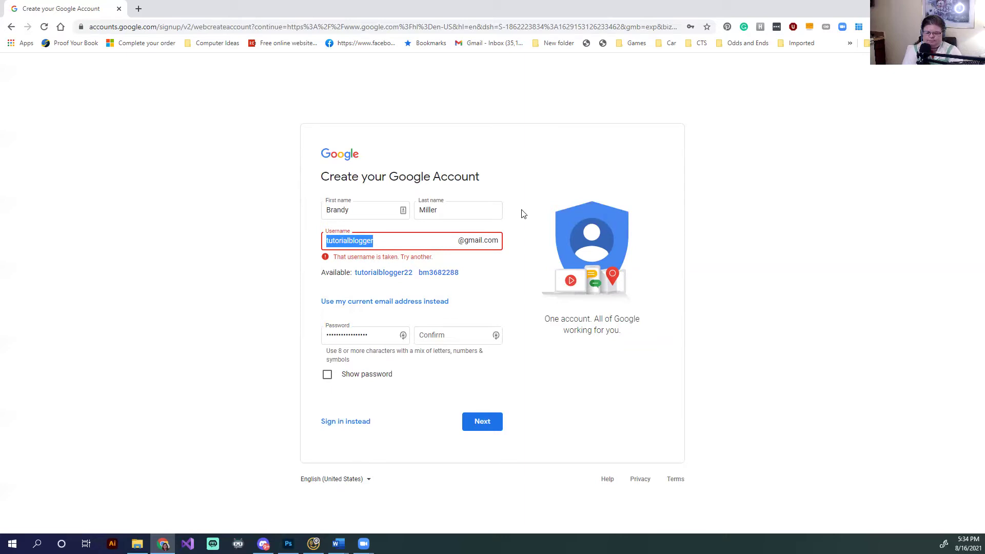
# Retype the username with new variations until it is accepted as available
pyautogui.write('f')
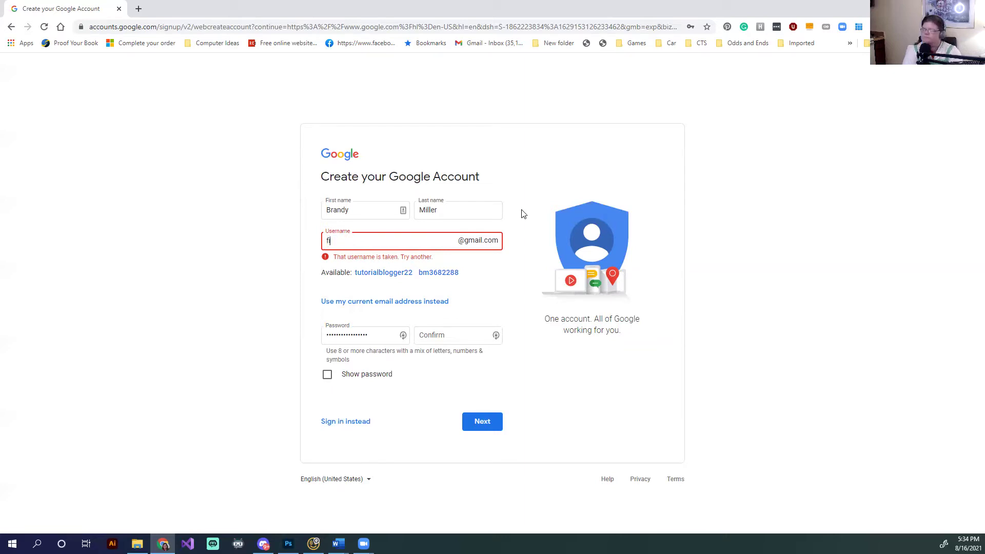
pyautogui.write('ictionblogger')
pyautogui.press('BackSpace')
pyautogui.press('BackSpace')
pyautogui.press('BackSpace')
pyautogui.press('BackSpace')
pyautogui.press('BackSpace')
pyautogui.press('BackSpace')
pyautogui.press('BackSpace')
pyautogui.press('BackSpace')
pyautogui.press('BackSpace')
pyautogui.press('BackSpace')
pyautogui.press('BackSpace')
pyautogui.press('BackSpace')
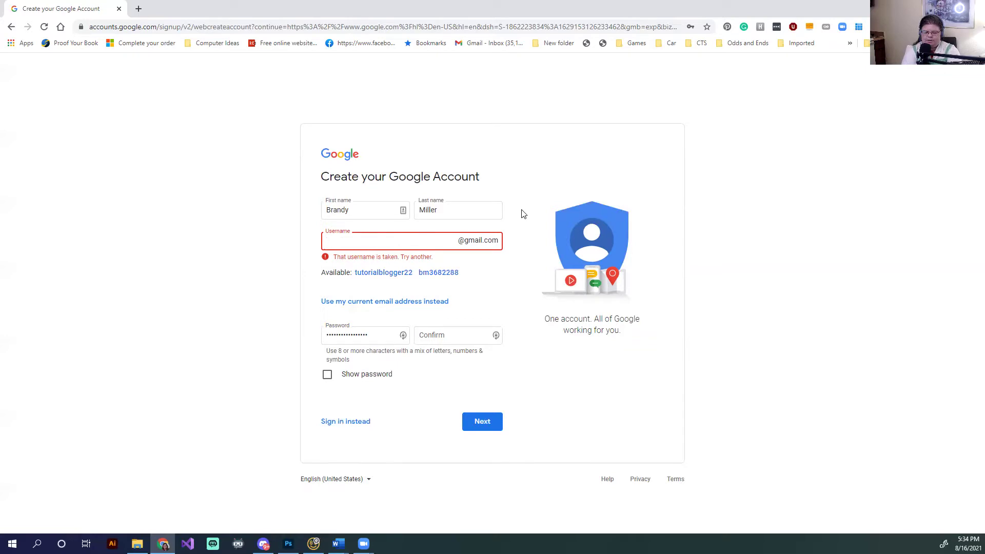
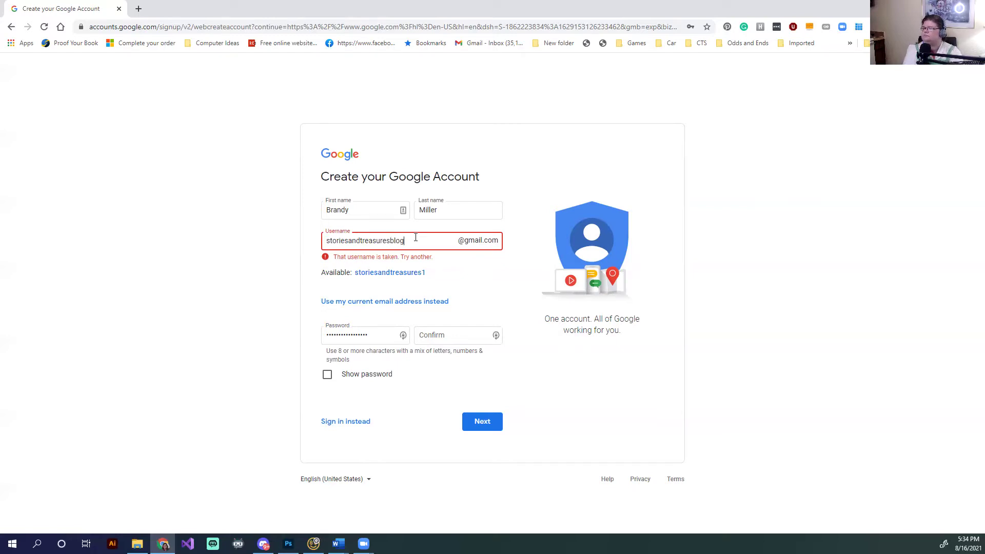
pyautogui.click(762, 283)
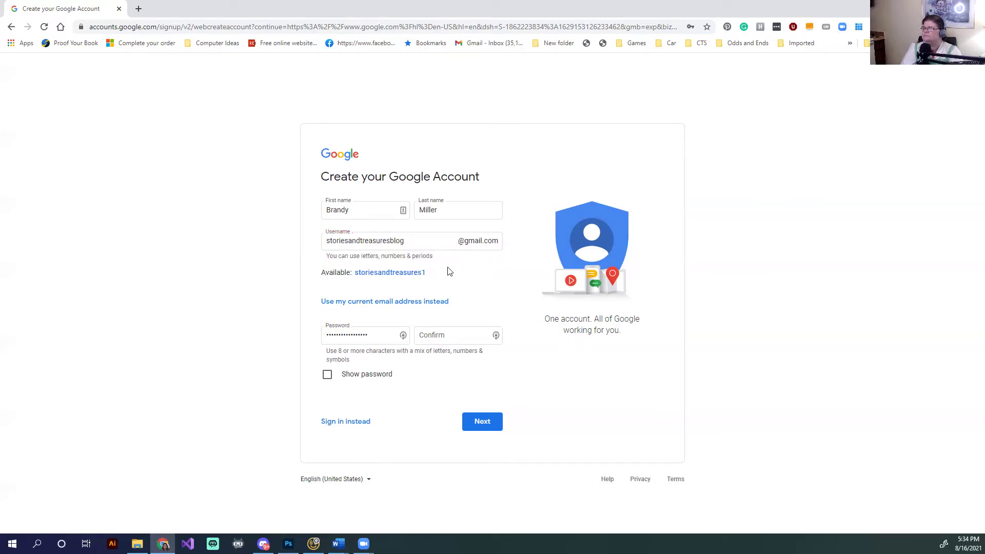
pyautogui.click(432, 242)
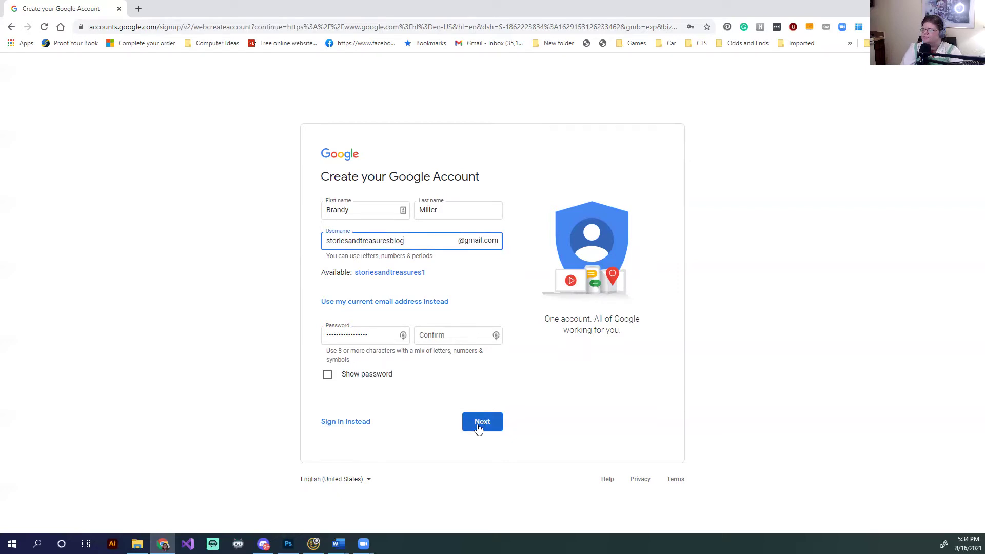
# Confirm the password and continue to the personal details step
pyautogui.click(481, 424)
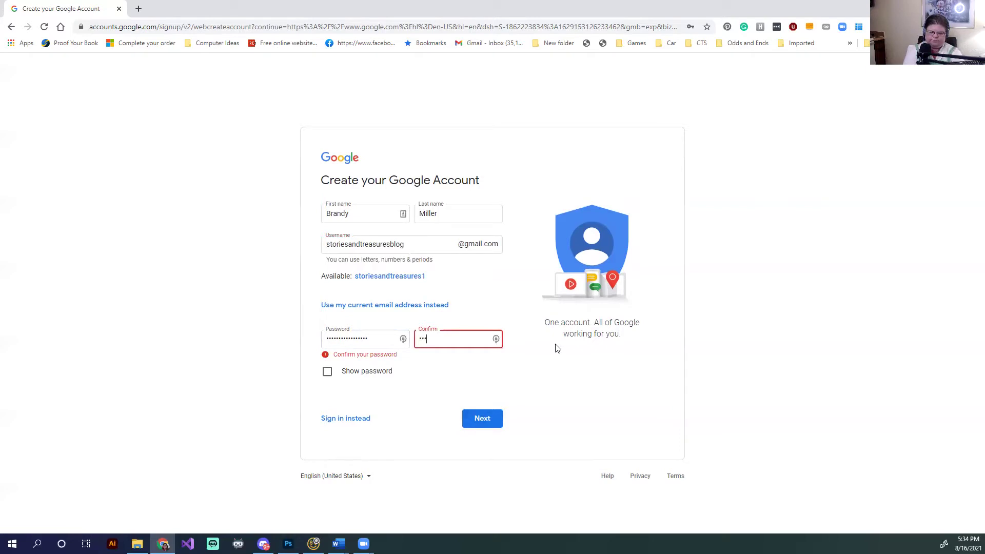
pyautogui.write('•••••')
pyautogui.click(480, 419)
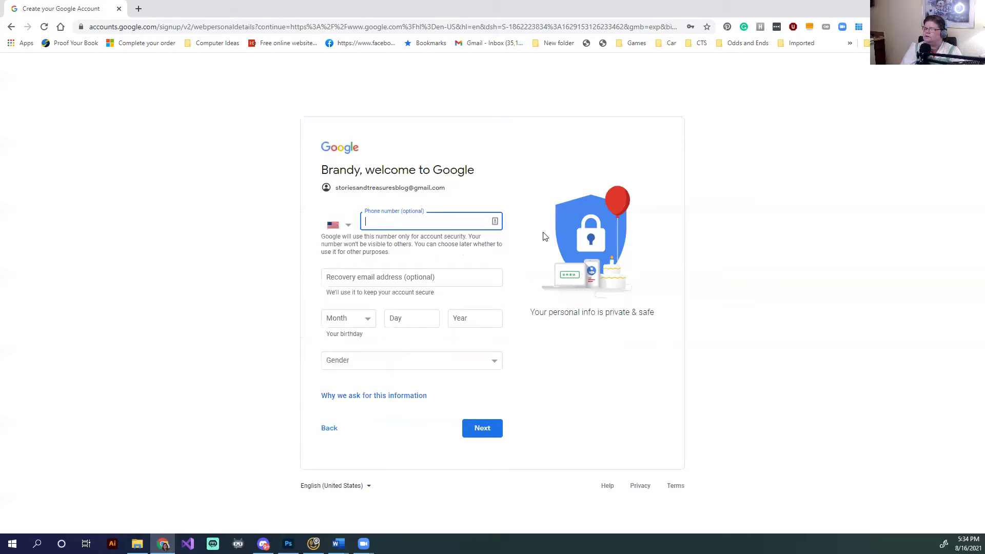
# Fill in the saved recovery details and the birth month, day and year
pyautogui.click(438, 269)
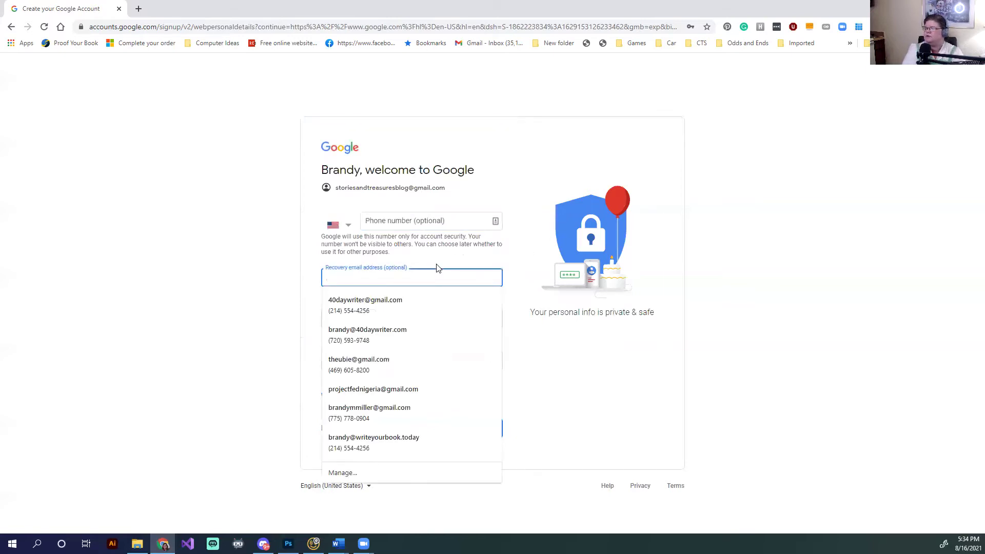
pyautogui.click(429, 310)
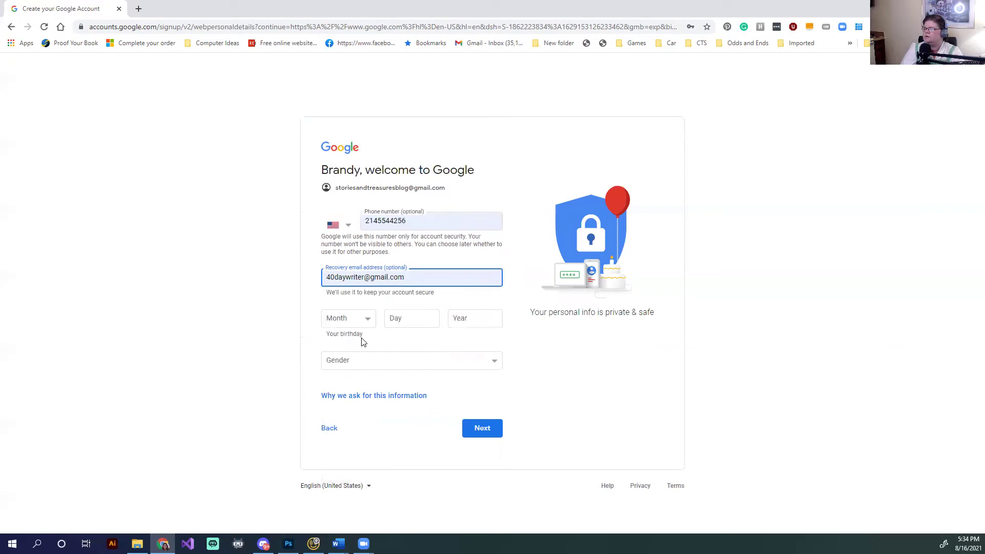
pyautogui.click(360, 323)
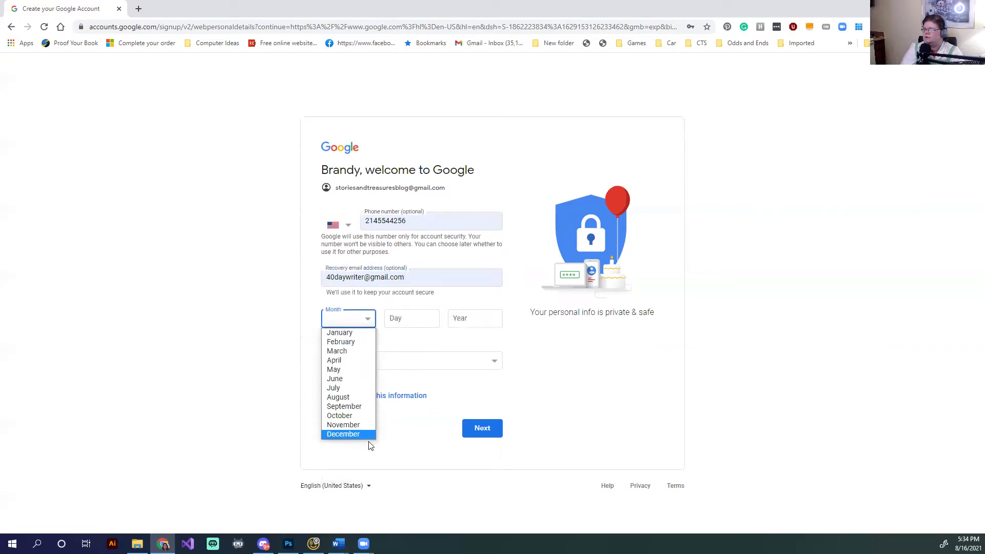
pyautogui.click(378, 414)
pyautogui.click(369, 325)
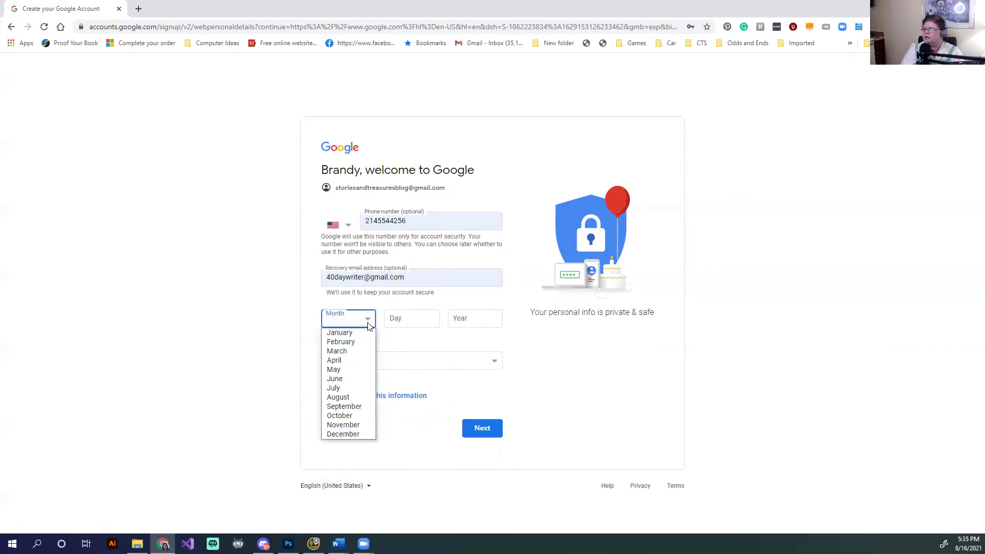
pyautogui.click(344, 434)
pyautogui.click(410, 317)
pyautogui.click(473, 326)
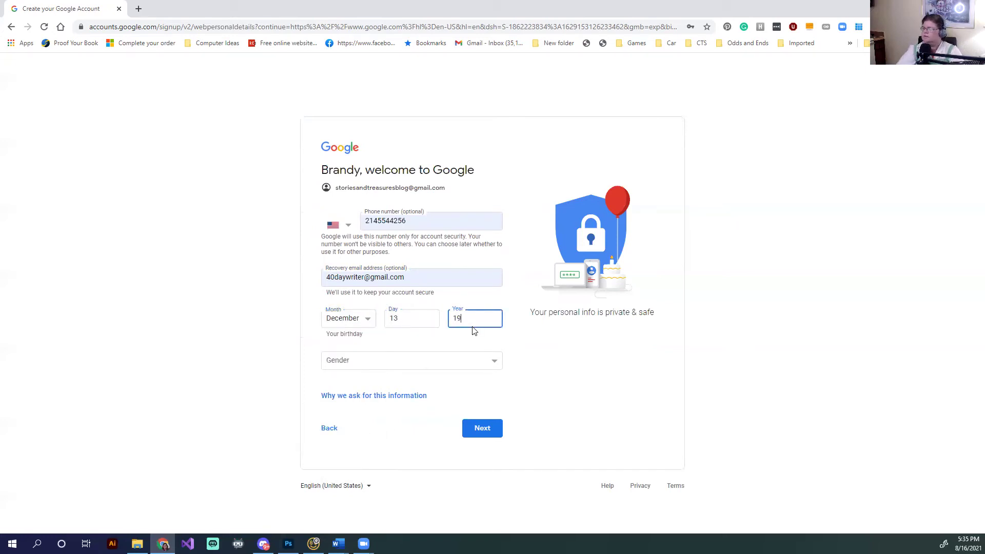
# Set the gender to Female and continue past the personal details
pyautogui.press('Tab')
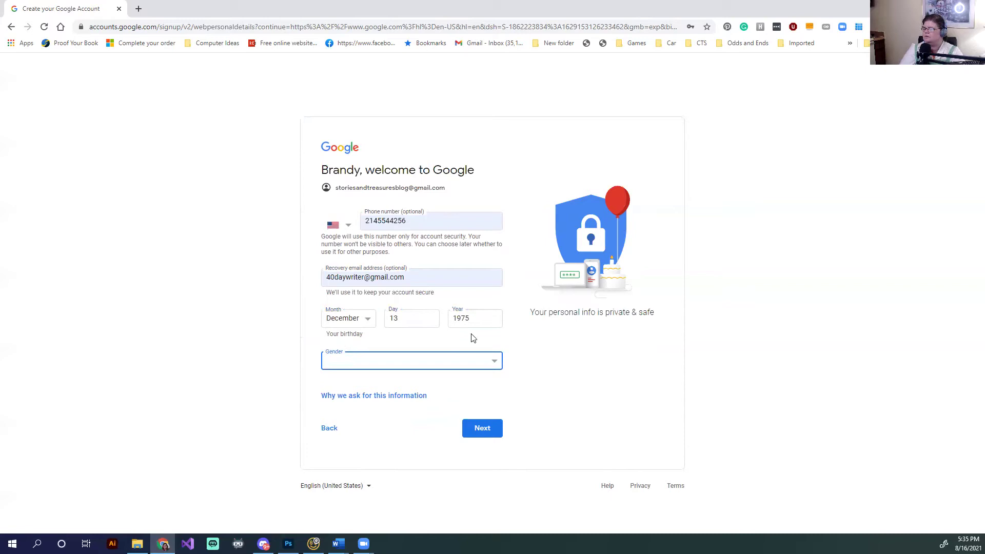
pyautogui.click(486, 367)
pyautogui.click(426, 373)
pyautogui.click(481, 428)
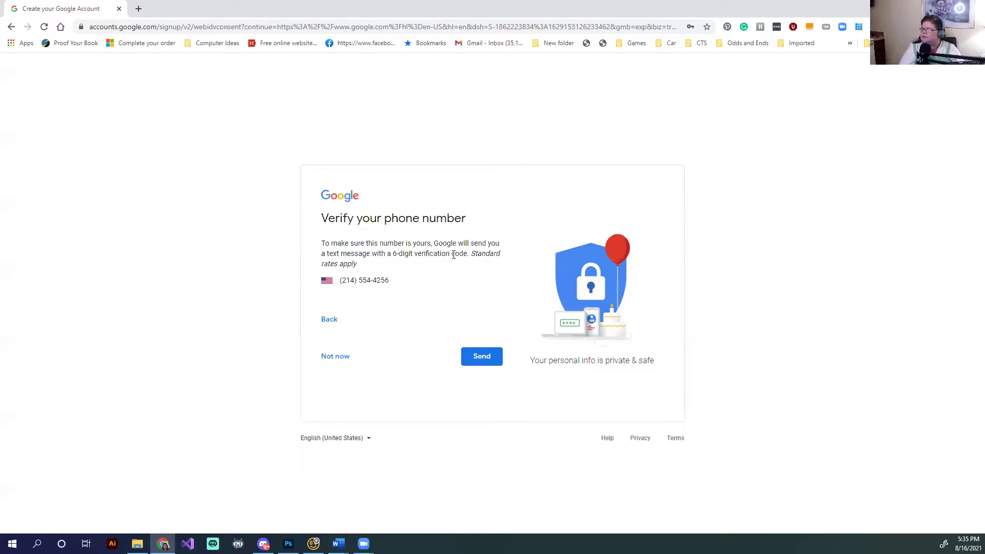
# Skip phone verification, agree to the privacy terms and decline a Business Profile
pyautogui.click(344, 356)
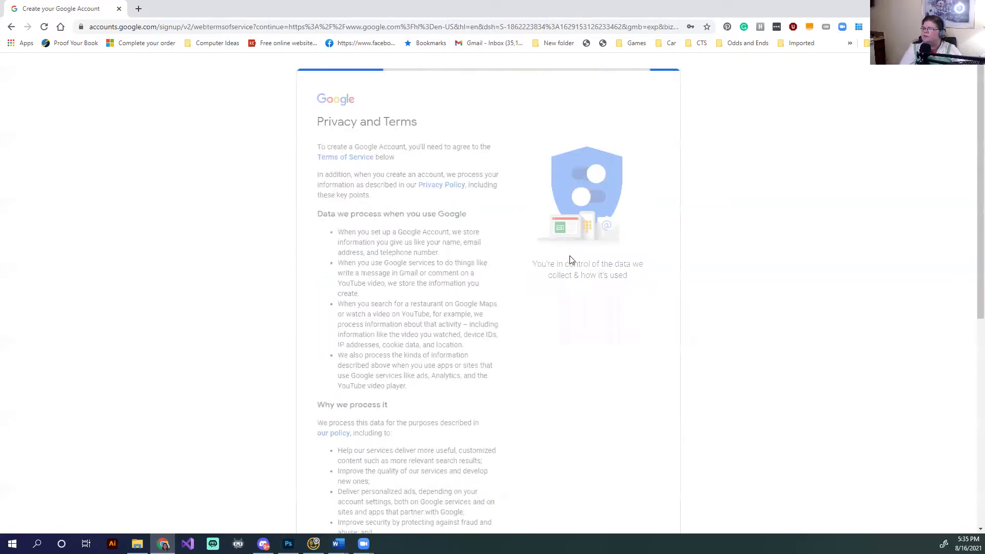
pyautogui.scroll(-7, 515, 242)
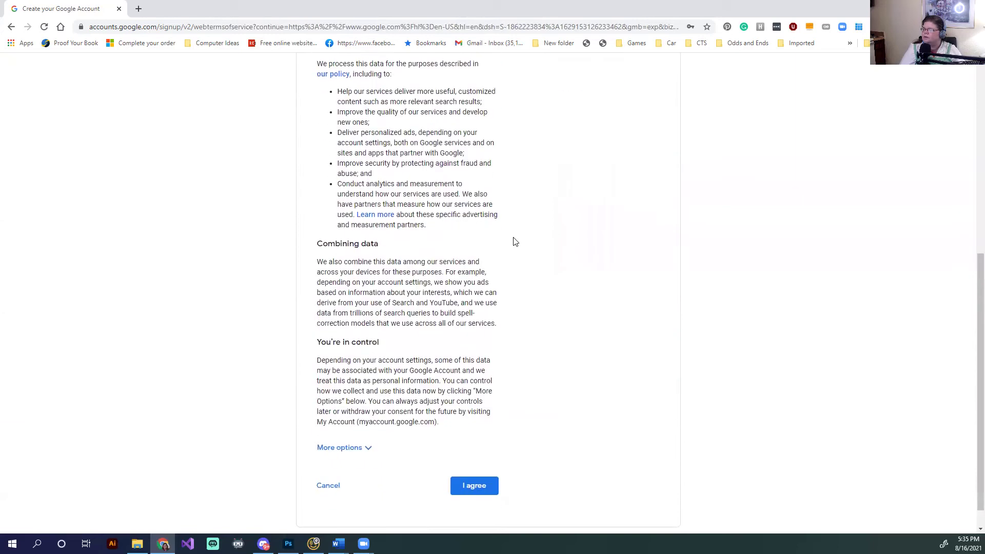
pyautogui.scroll(-1, 515, 241)
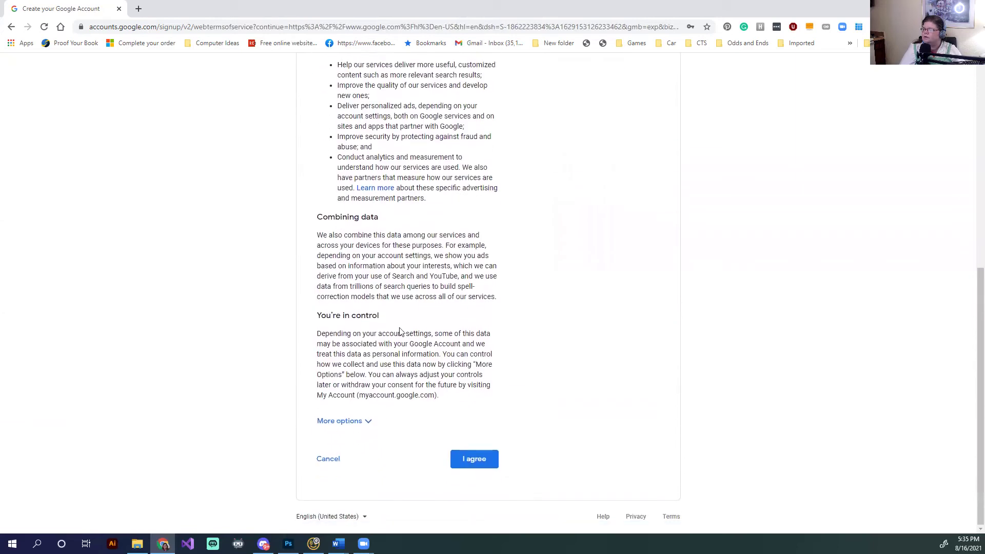
pyautogui.click(479, 460)
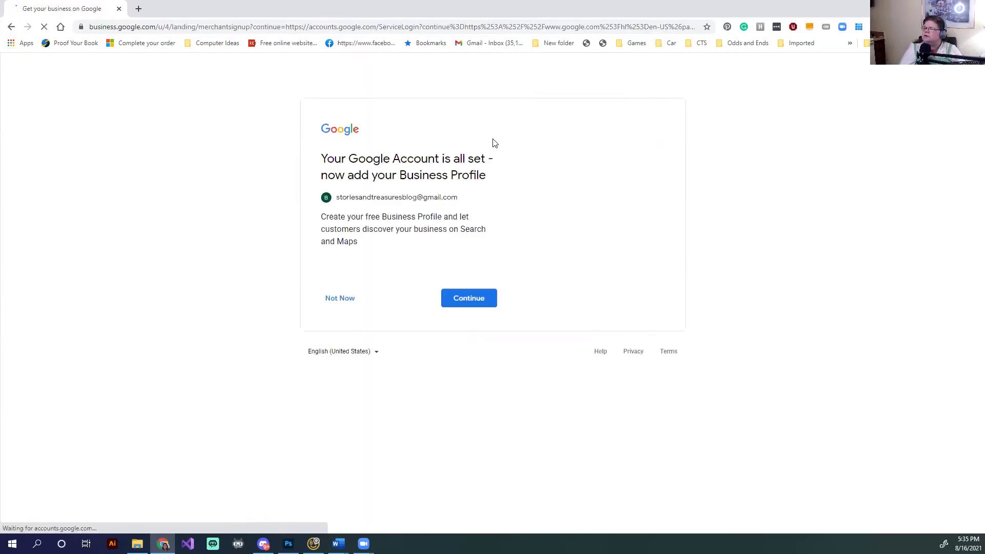
pyautogui.click(348, 301)
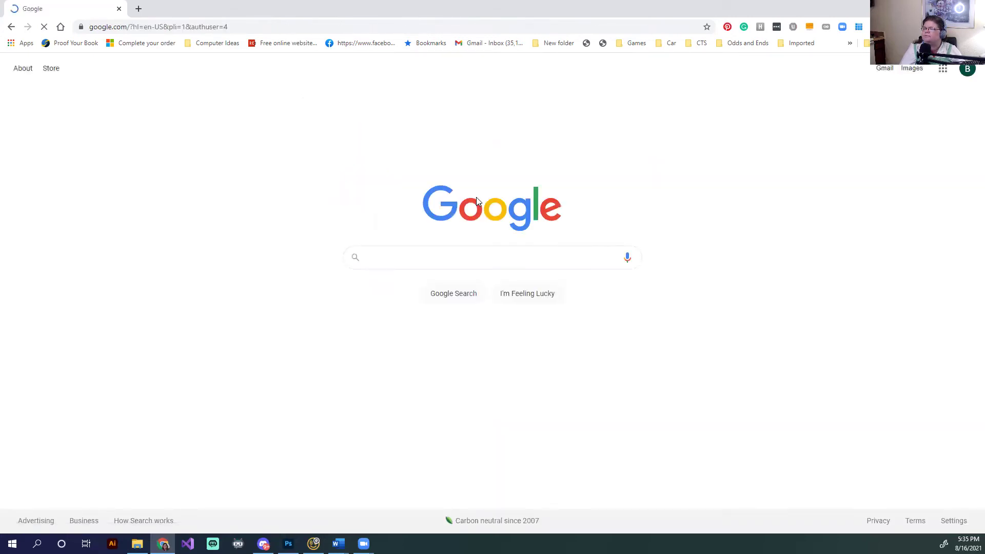
# Launch Blogger from the Google apps grid on the Search home page
pyautogui.click(966, 70)
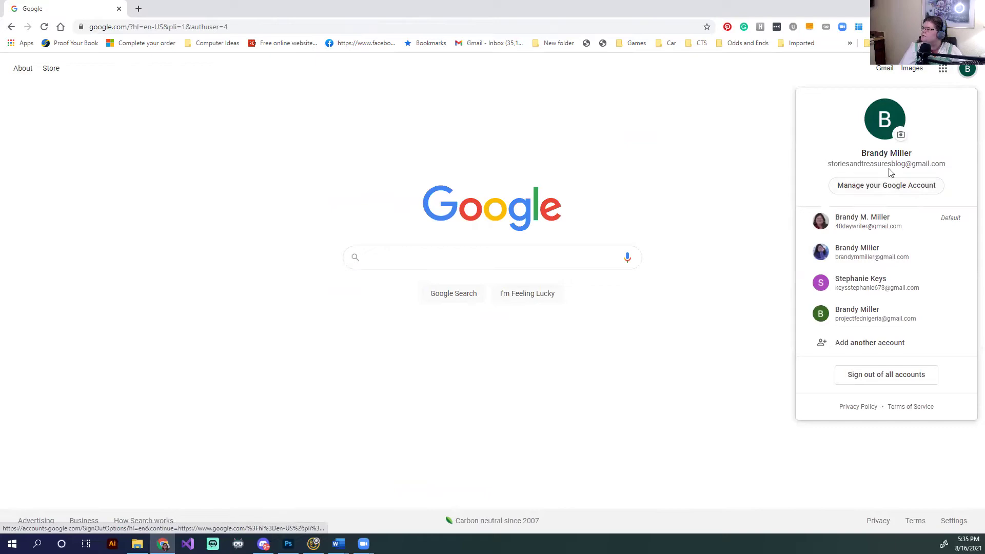
pyautogui.click(944, 69)
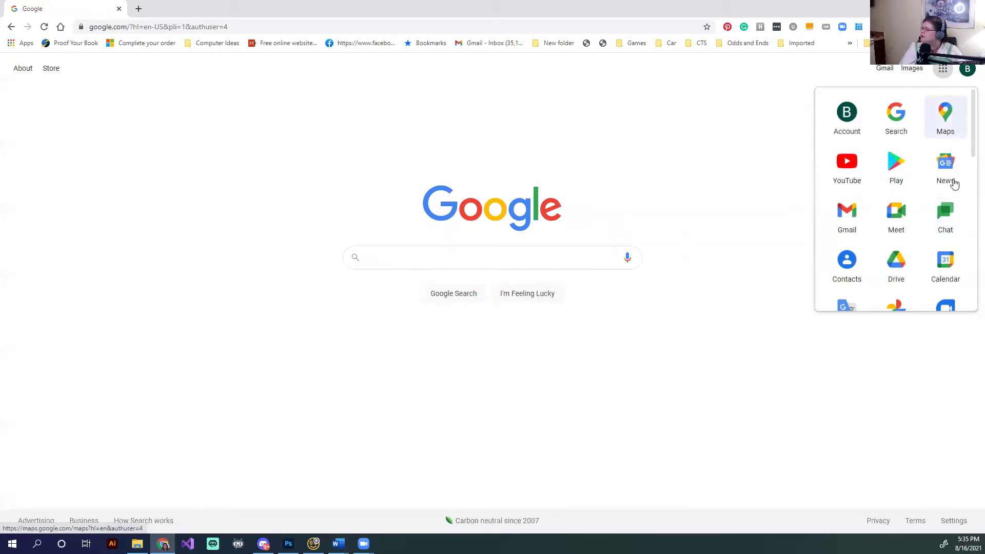
pyautogui.scroll(-5, 926, 250)
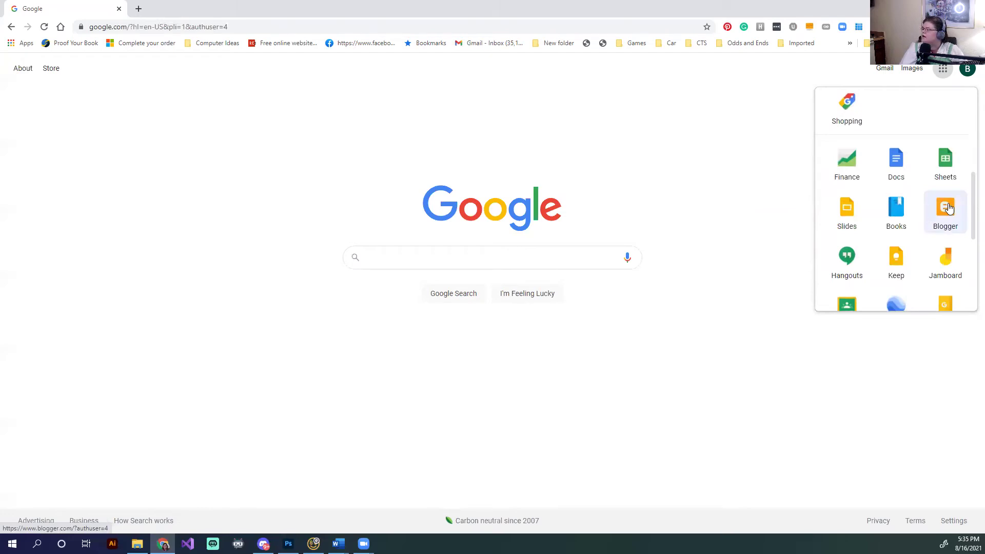
pyautogui.click(949, 208)
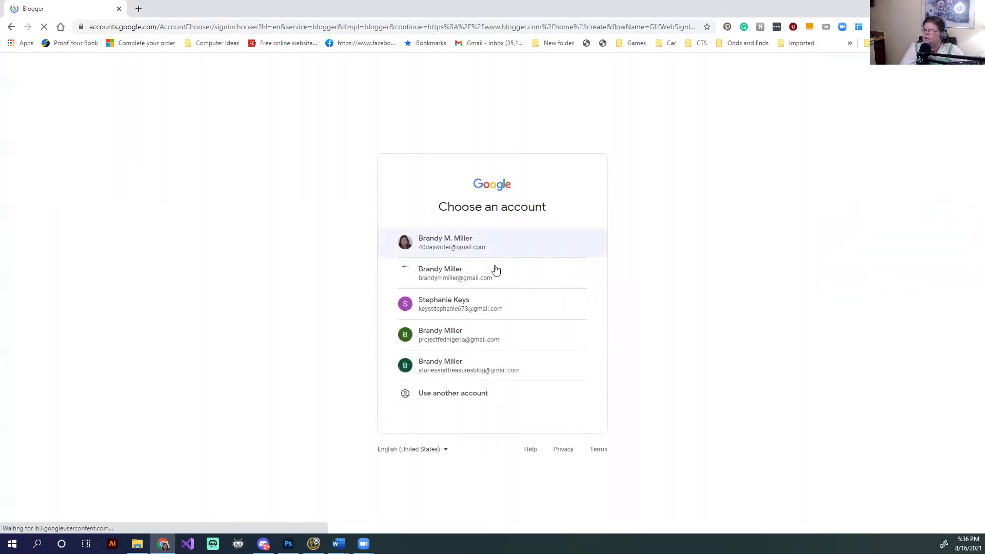
# Sign in with the new account and title the blog 'Stories and Treasures'
pyautogui.click(477, 374)
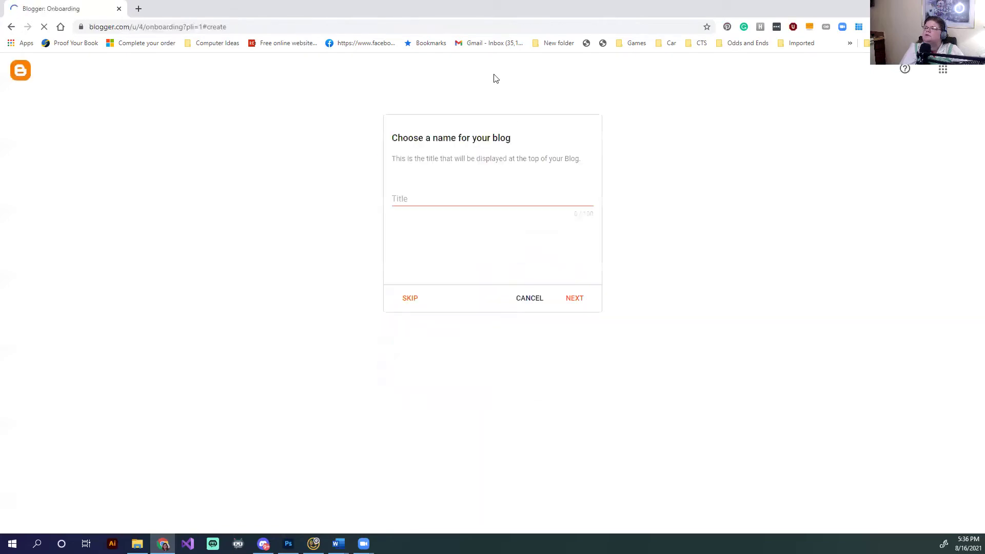
pyautogui.click(510, 201)
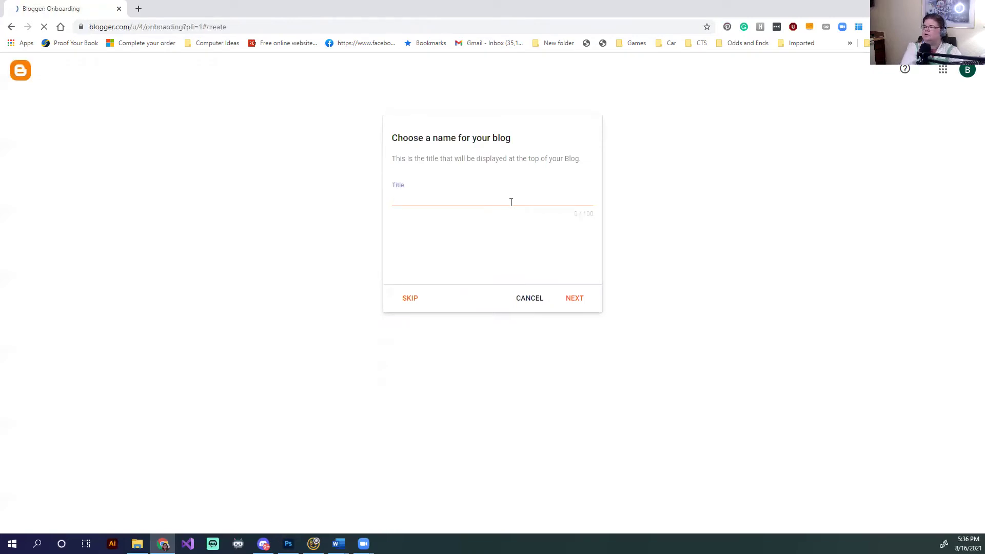
pyautogui.write('Stores')
pyautogui.write('ies and Treasures')
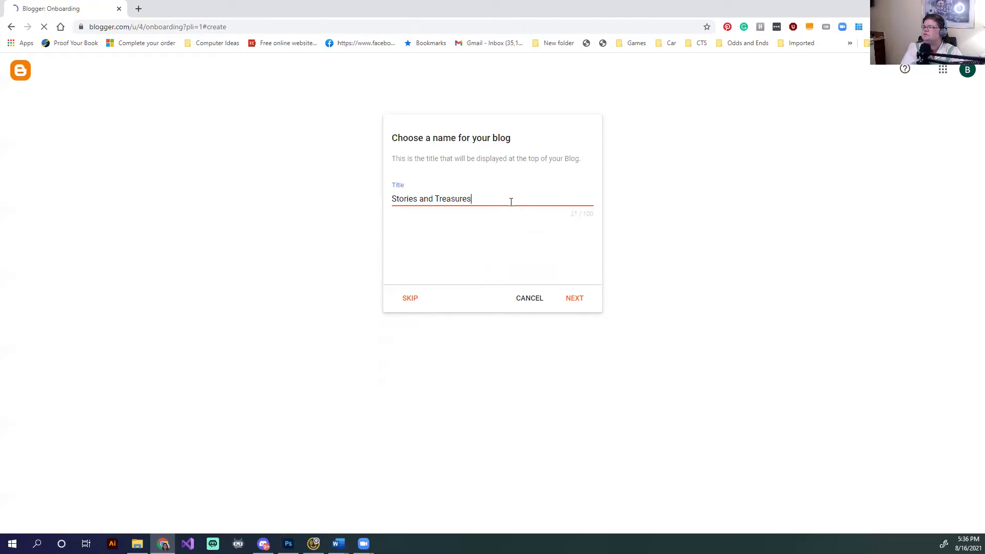
pyautogui.click(581, 300)
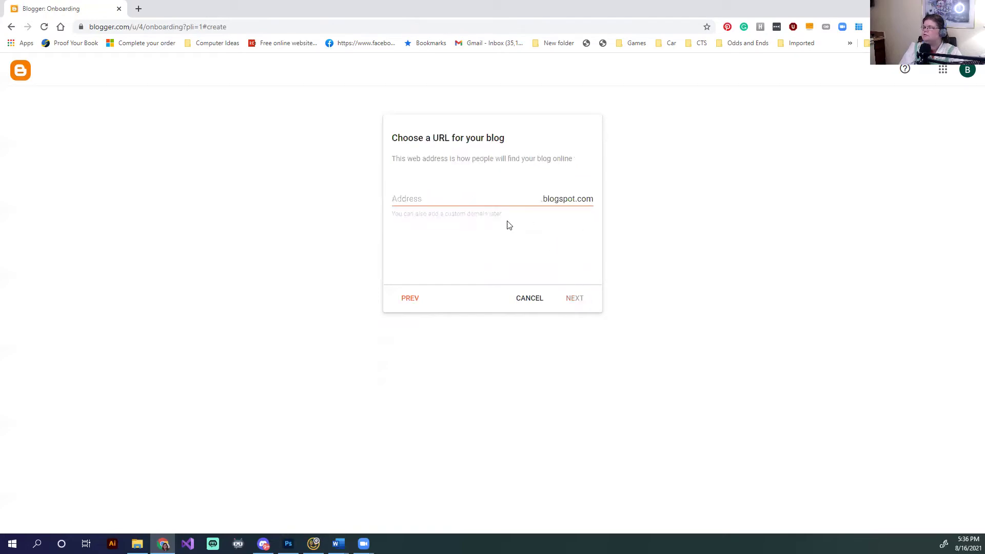
# Give the blog an available blogspot address
pyautogui.click(490, 200)
pyautogui.write('st')
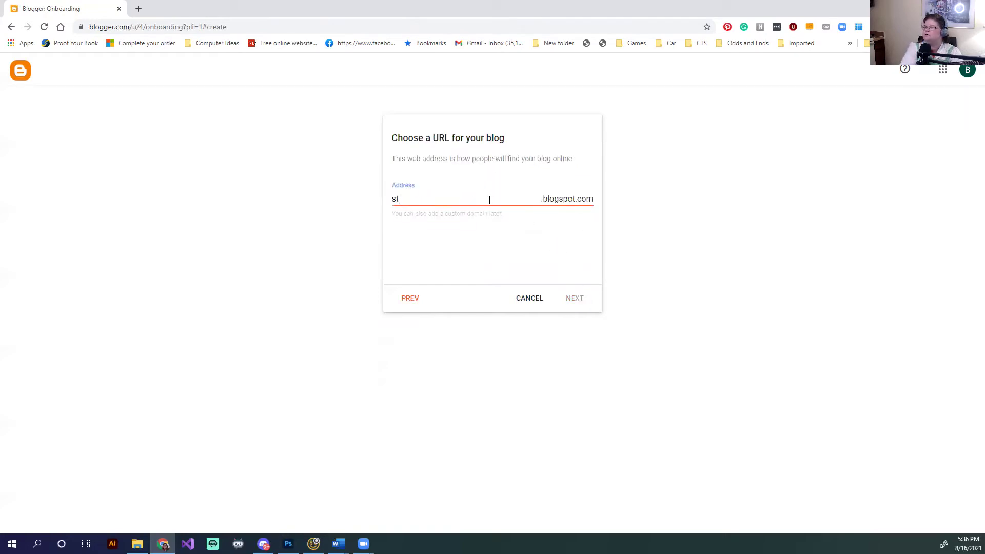
pyautogui.write('oriesandtreasures')
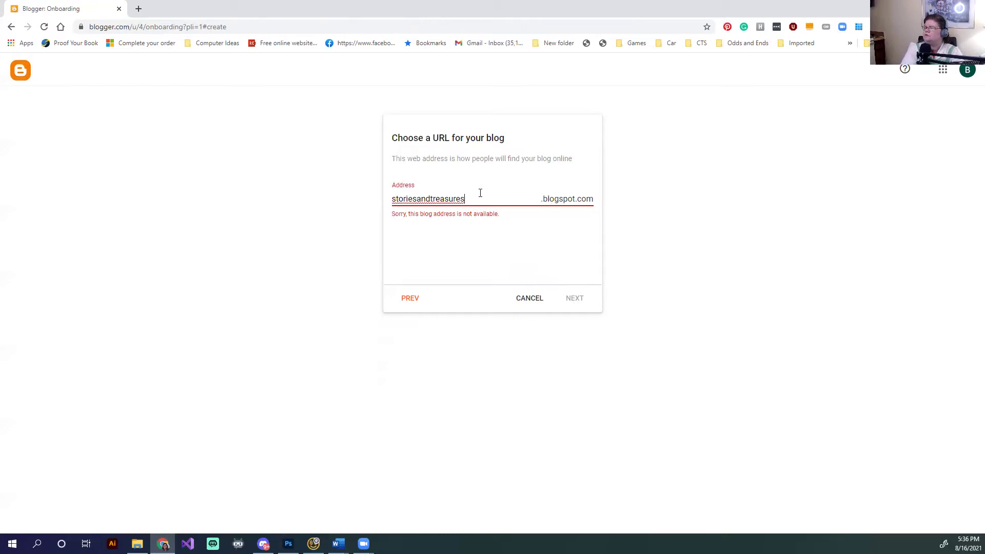
pyautogui.write('bybrandy')
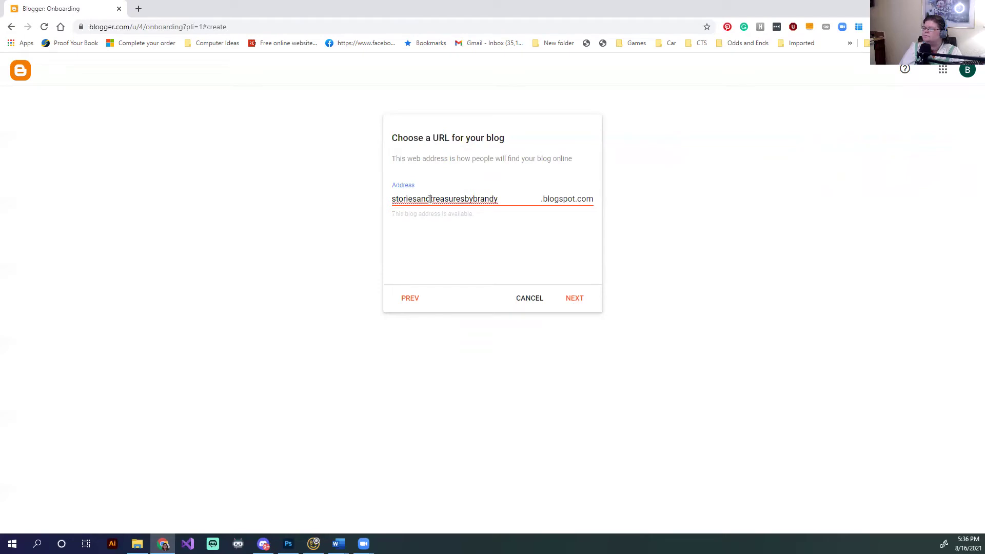
pyautogui.click(575, 299)
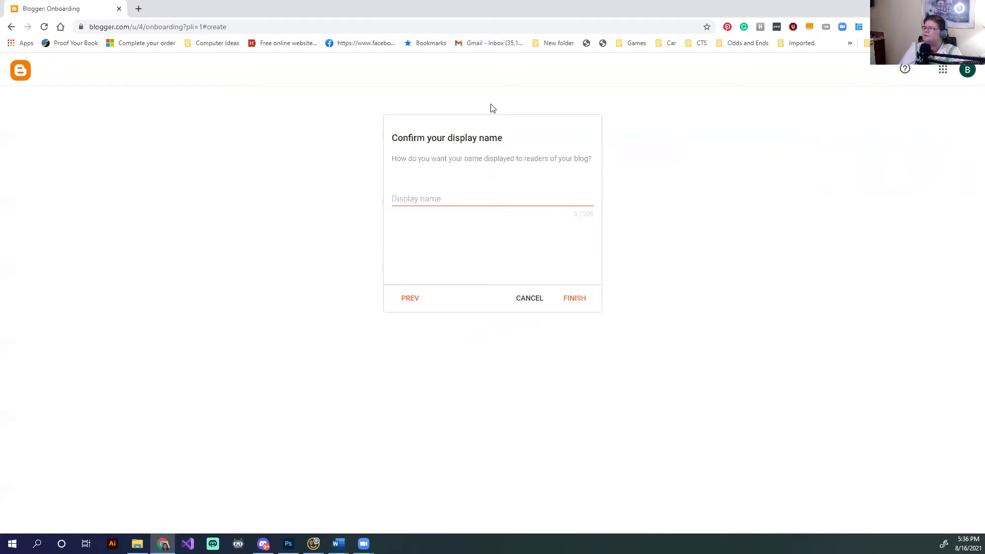
# Enter the author's display name and finish creating the blog
pyautogui.click(474, 199)
pyautogui.write('St')
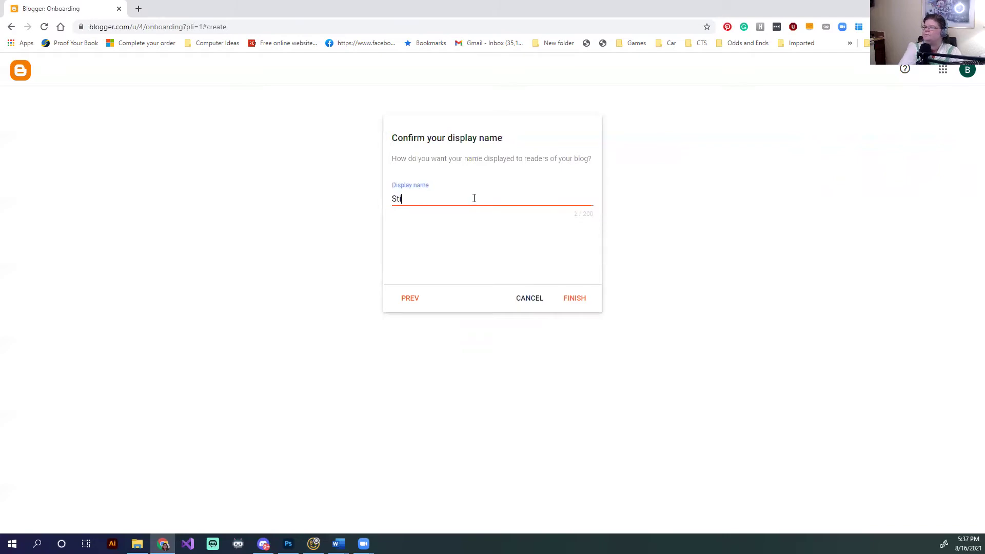
pyautogui.write('ories ')
pyautogui.write('and')
pyautogui.write(' and Treasures')
pyautogui.write(' by Brandy M')
pyautogui.write(' Miller')
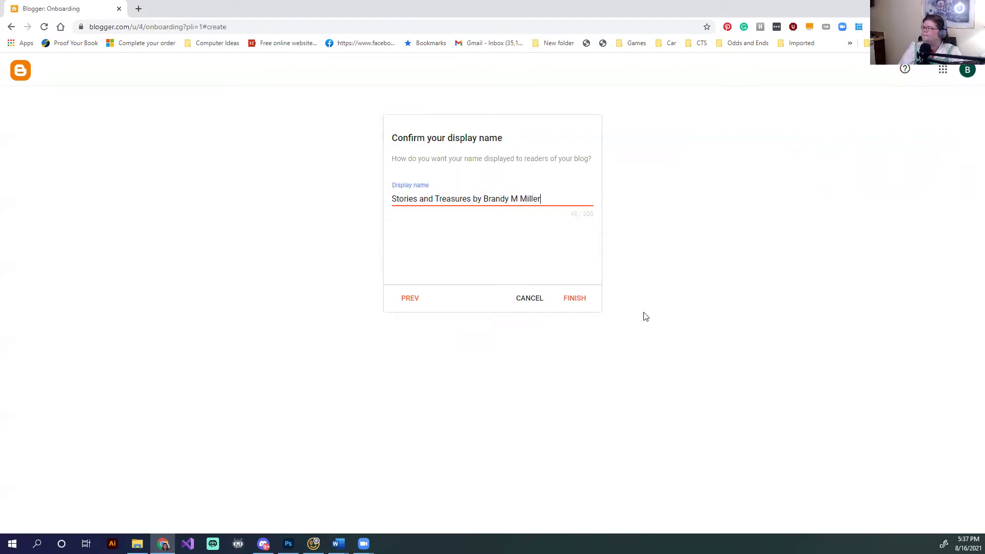
pyautogui.click(575, 299)
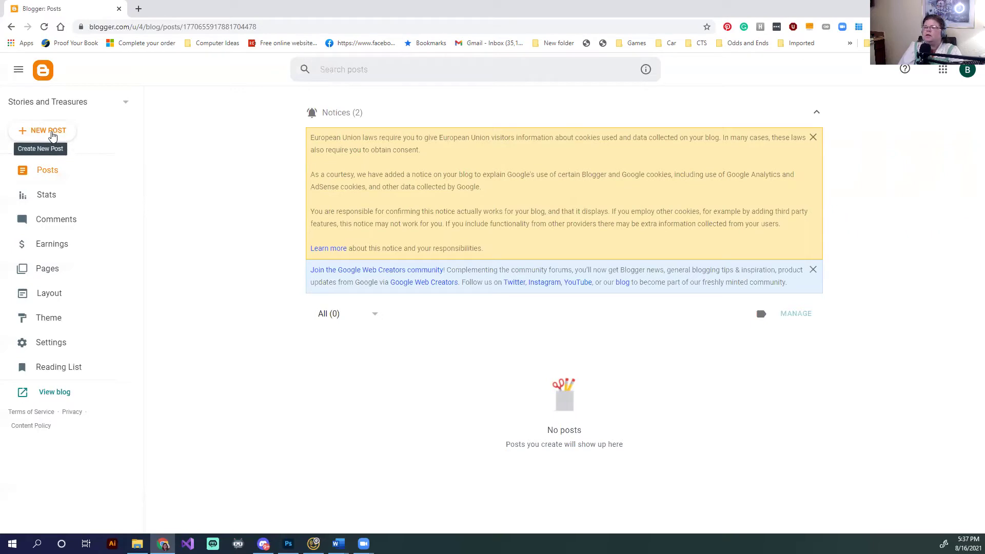
# Create a new post titled 'Angel's Saloon', replacing the draft 'Our First Story' title
pyautogui.click(49, 132)
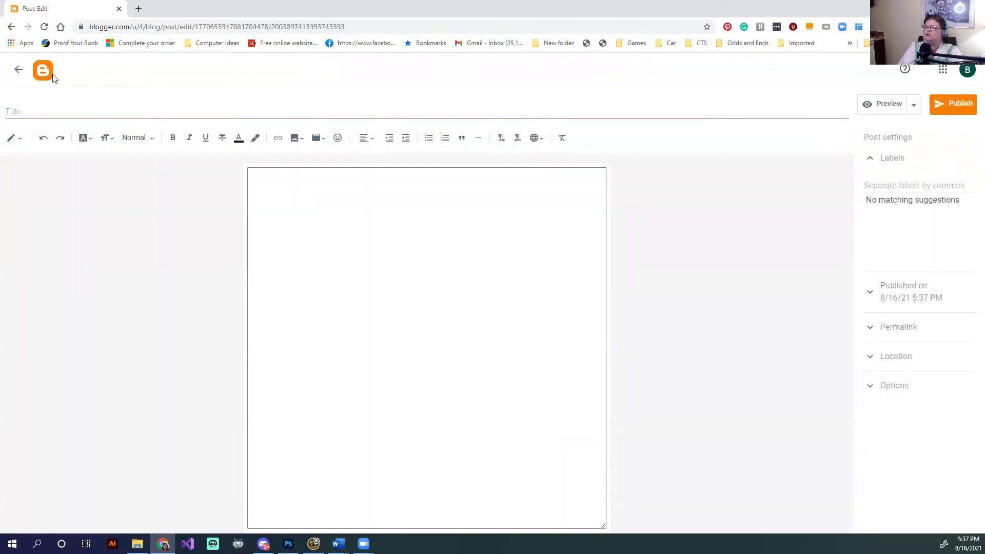
pyautogui.click(51, 109)
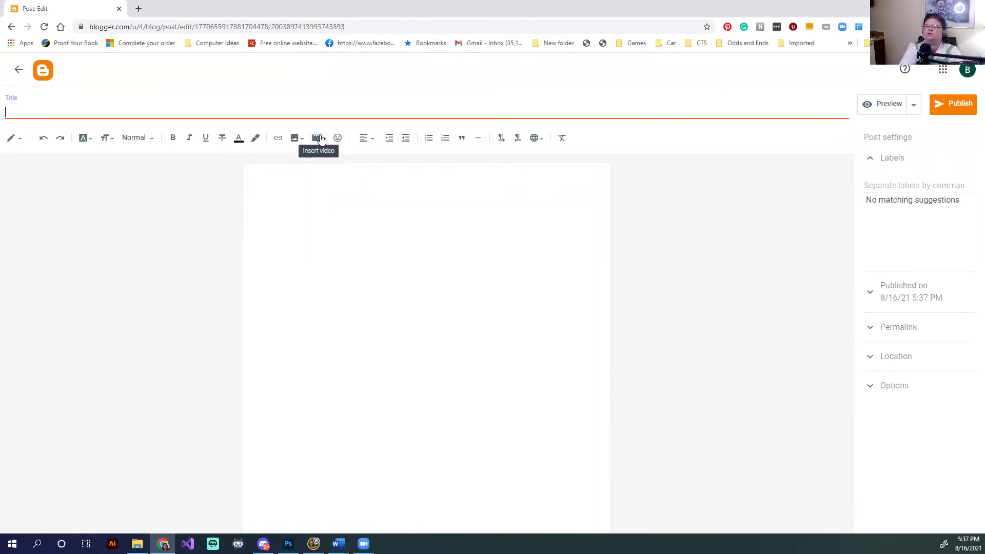
pyautogui.write('Our First Stor')
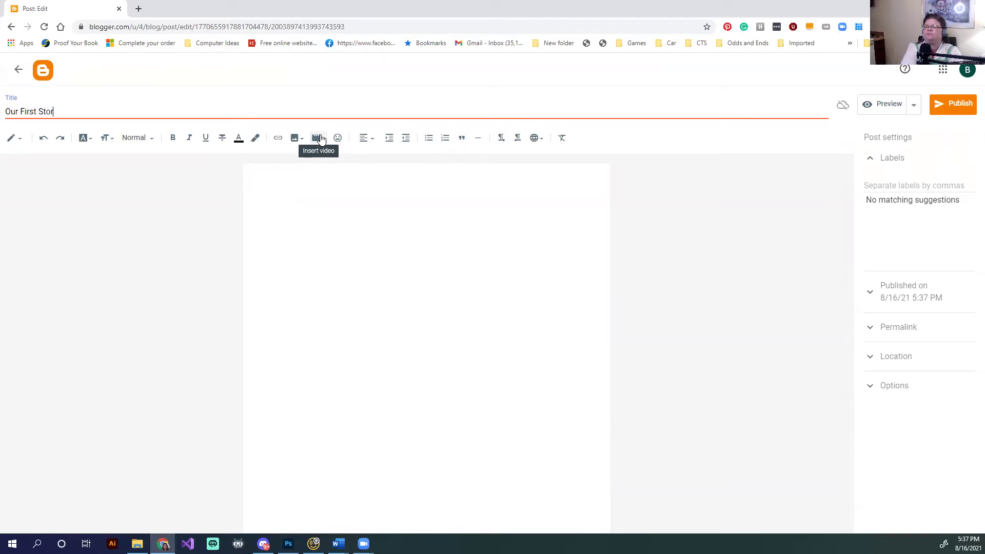
pyautogui.write('y: The Rich')
pyautogui.press('BackSpace')
pyautogui.press('BackSpace')
pyautogui.press('BackSpace')
pyautogui.press('BackSpace')
pyautogui.press('BackSpace')
pyautogui.press('BackSpace')
pyautogui.press('BackSpace')
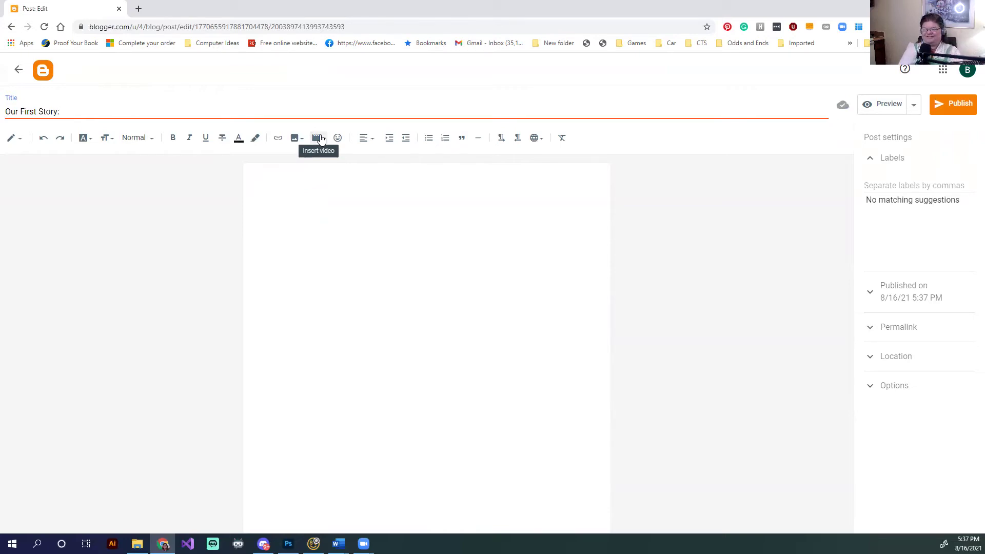
pyautogui.press('BackSpace')
pyautogui.press('BackSpace')
pyautogui.press('BackSpace')
pyautogui.press('BackSpace')
pyautogui.press('BackSpace')
pyautogui.press('BackSpace')
pyautogui.press('BackSpace')
pyautogui.press('BackSpace')
pyautogui.press('BackSpace')
pyautogui.press('BackSpace')
pyautogui.press('BackSpace')
pyautogui.press('BackSpace')
pyautogui.press('BackSpace')
pyautogui.press('BackSpace')
pyautogui.press('BackSpace')
pyautogui.write("Angel's Saloon")
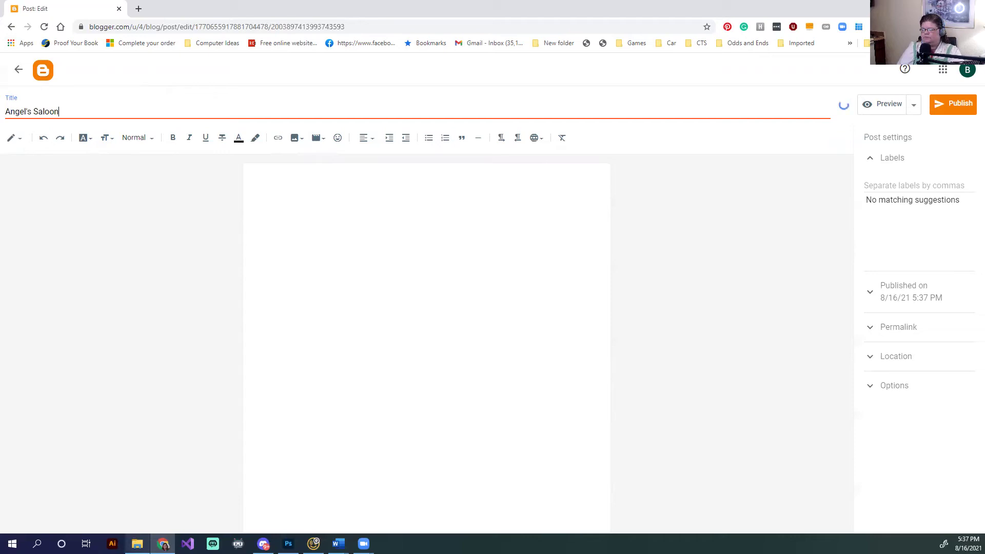
pyautogui.click(137, 544)
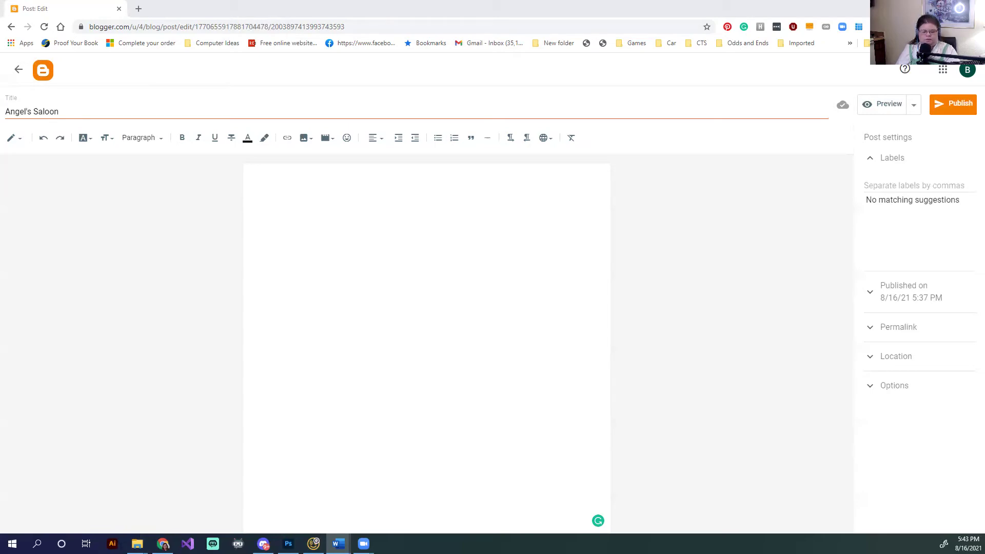
# Paste the saloon story into the post body and remove the stray leading space
pyautogui.click(320, 222)
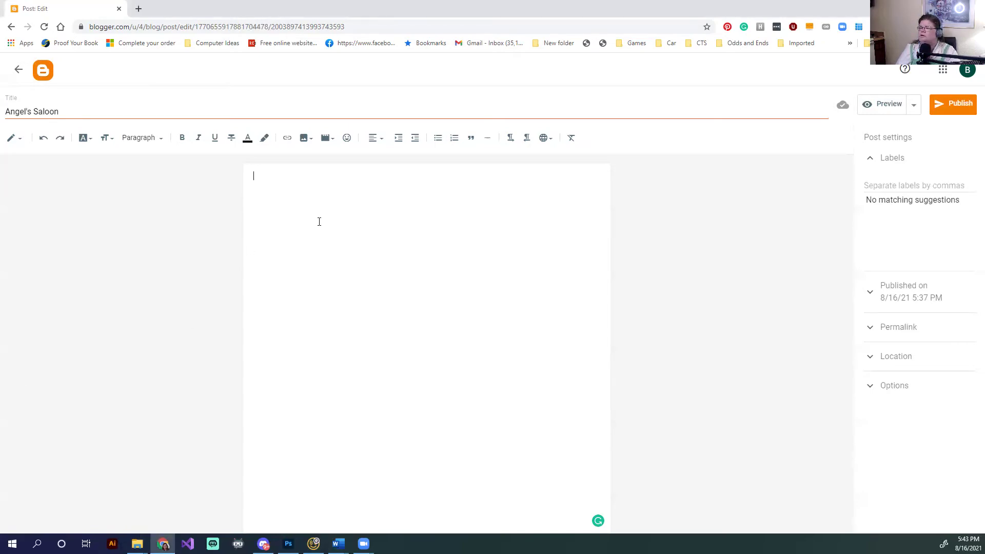
pyautogui.hotkey('ctrl', 'v')
pyautogui.scroll(10, 435, 365)
pyautogui.scroll(10, 435, 366)
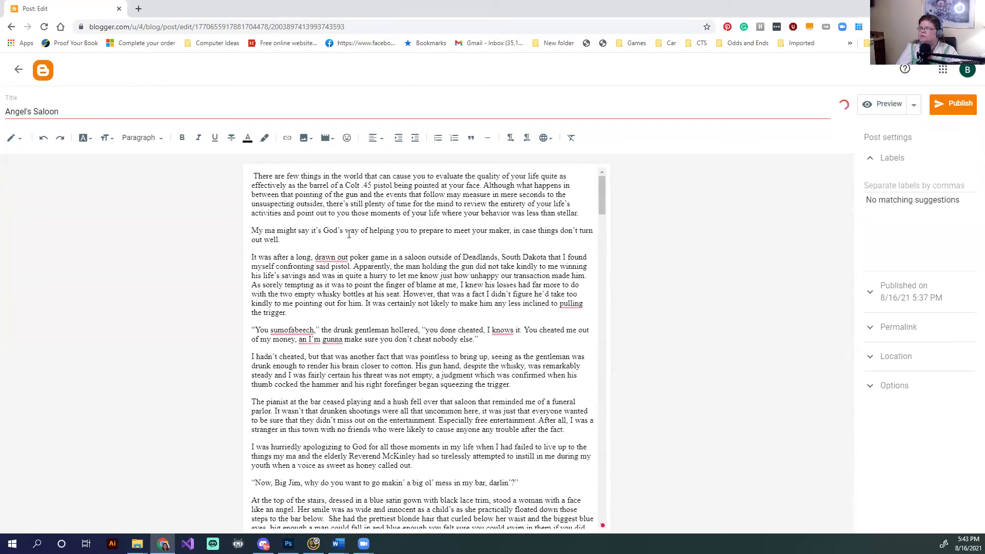
pyautogui.press('BackSpace')
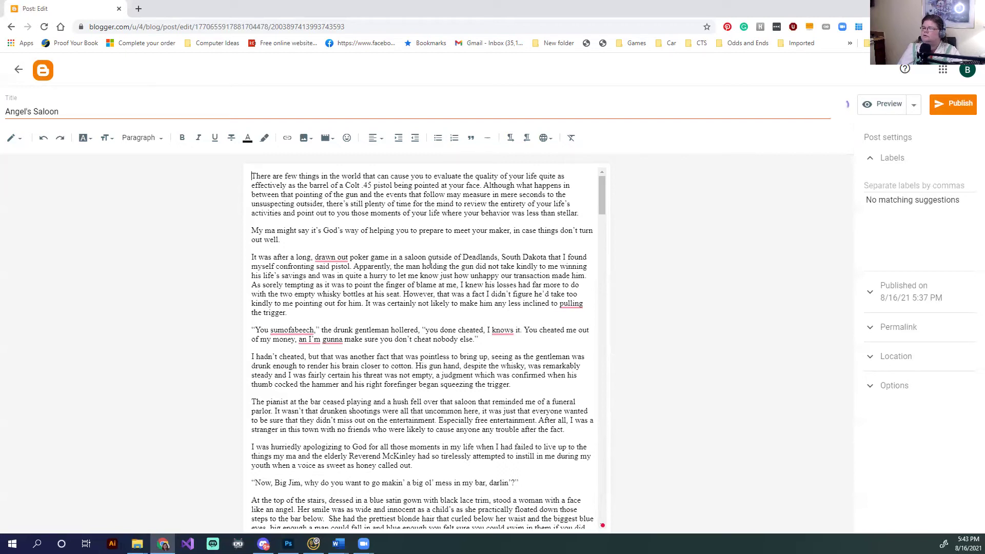
# Add the labels western, drama, humor and relationships to the post
pyautogui.click(117, 113)
pyautogui.click(903, 185)
pyautogui.write('west')
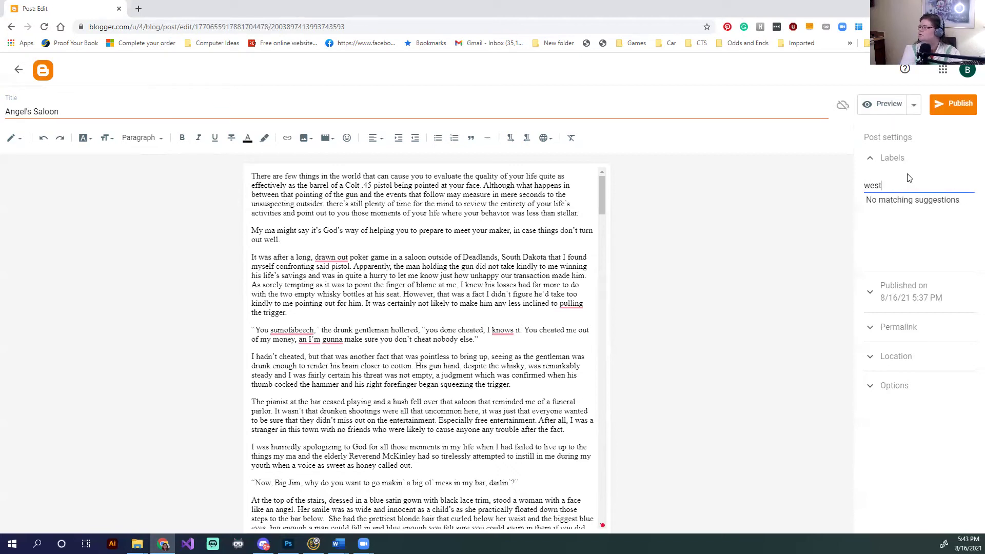
pyautogui.write('ern, drama, humor, relationships')
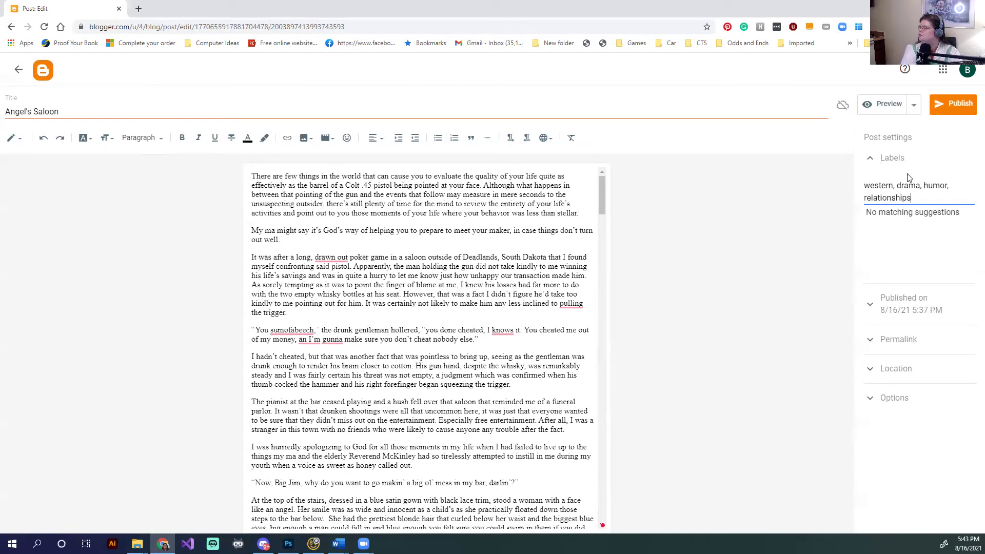
# Set the post location by searching for 'Lewisville, TX'
pyautogui.click(914, 379)
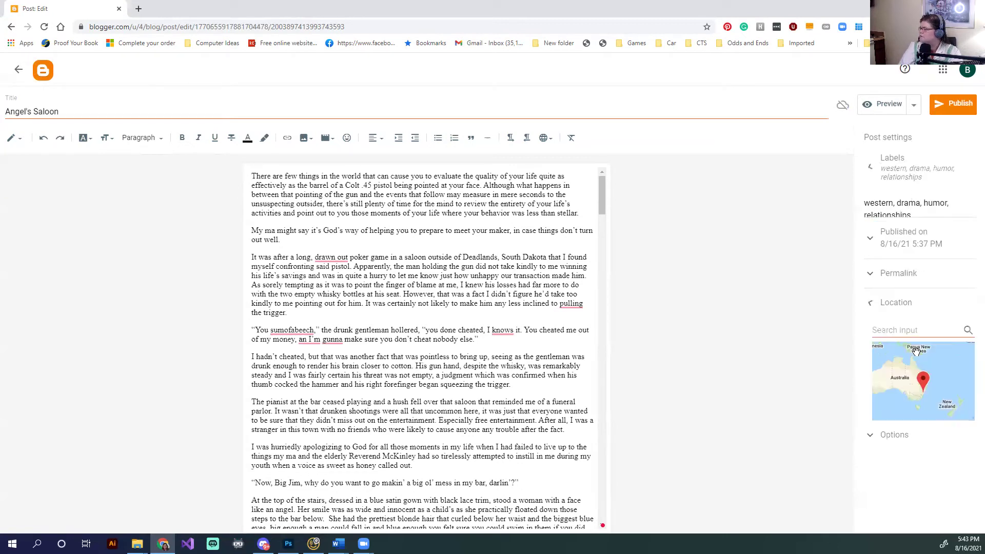
pyautogui.click(919, 298)
pyautogui.write('Lew')
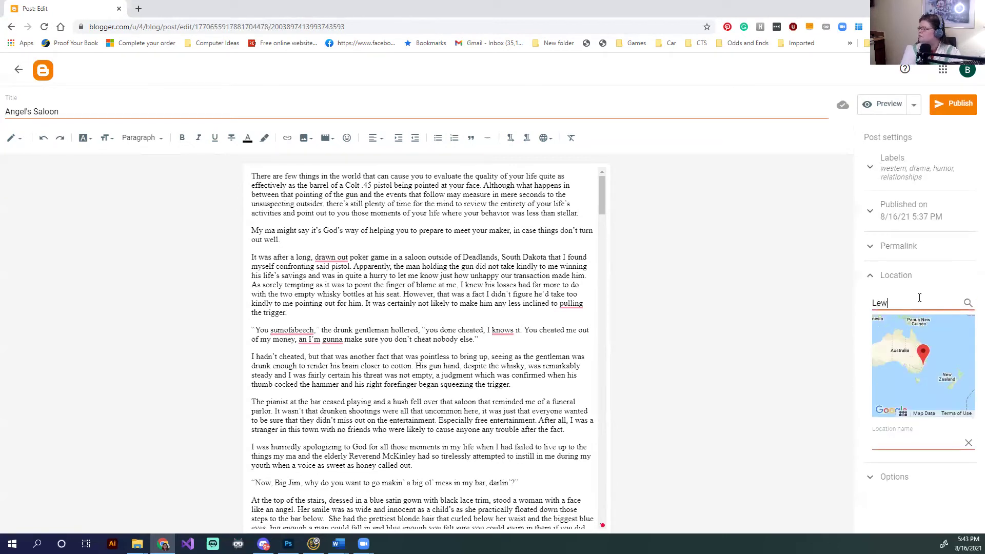
pyautogui.write('isville, TX')
pyautogui.click(968, 303)
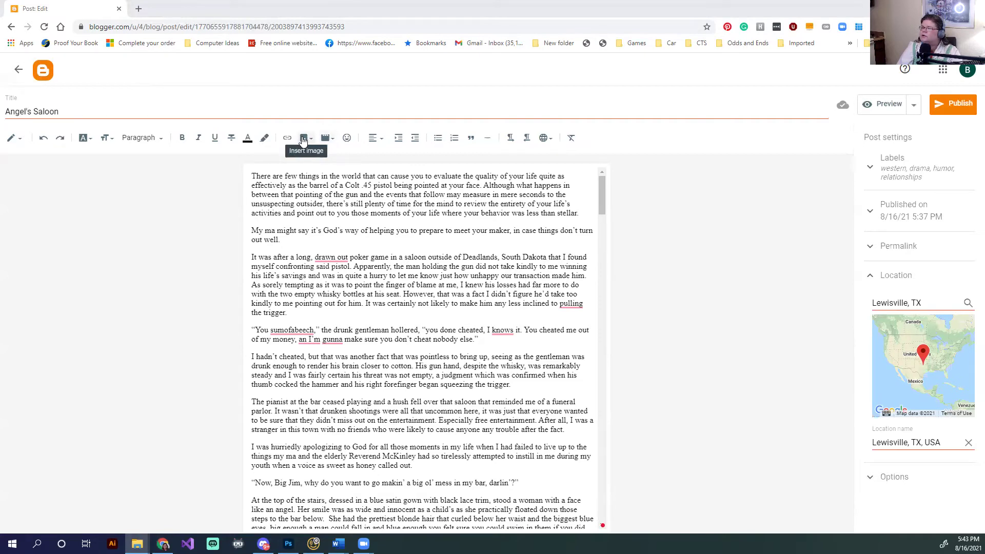
# Start an image upload and browse to the D: drive's Original Artwork folder
pyautogui.click(303, 141)
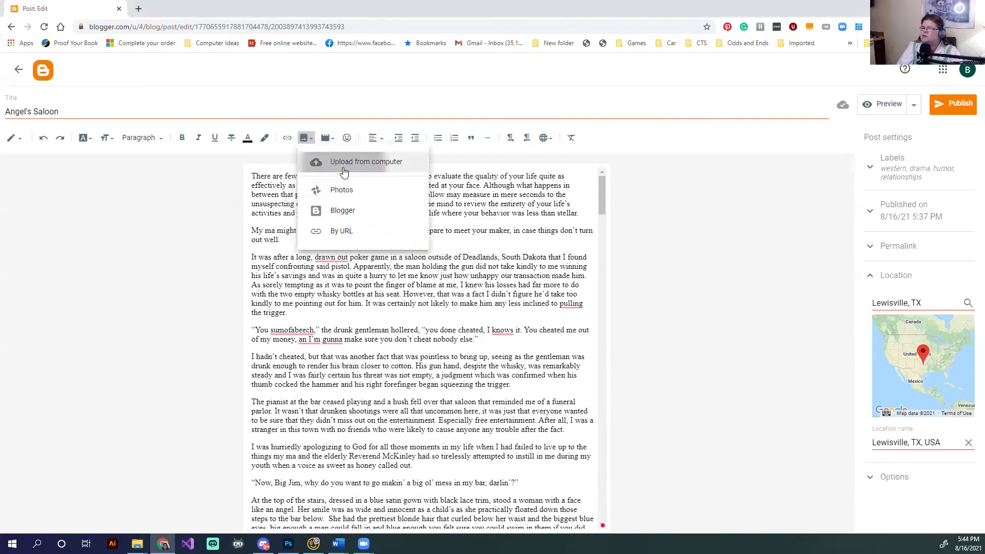
pyautogui.click(339, 161)
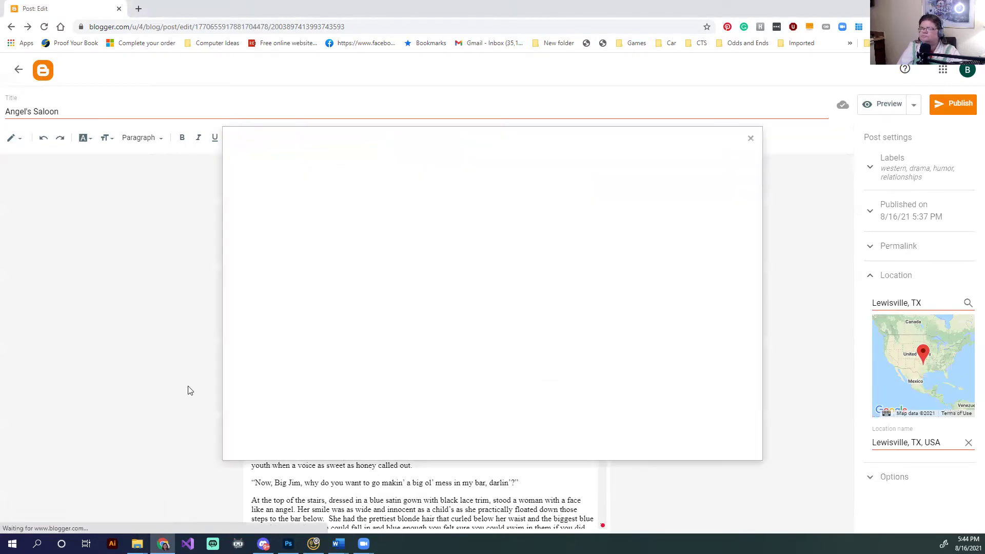
pyautogui.click(256, 196)
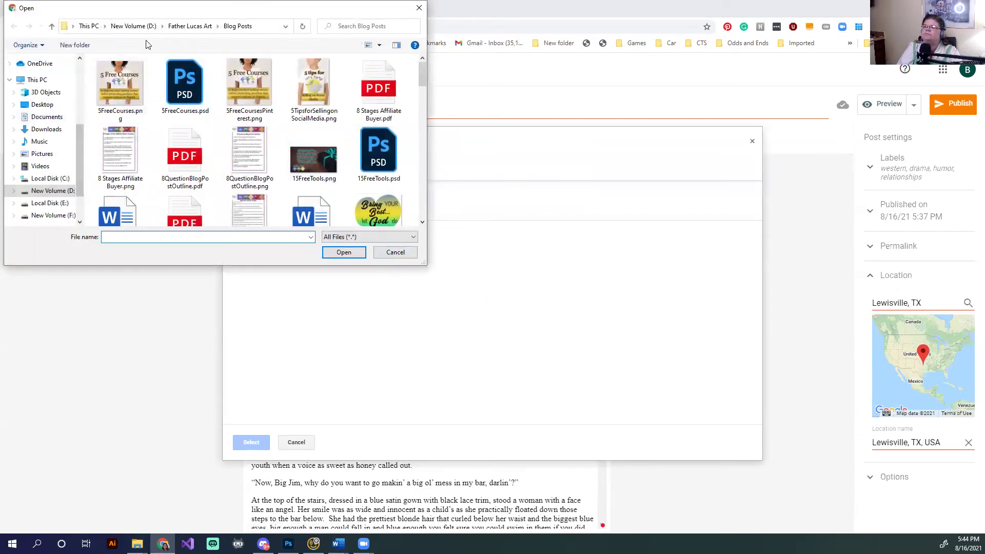
pyautogui.click(142, 27)
pyautogui.scroll(-6, 174, 150)
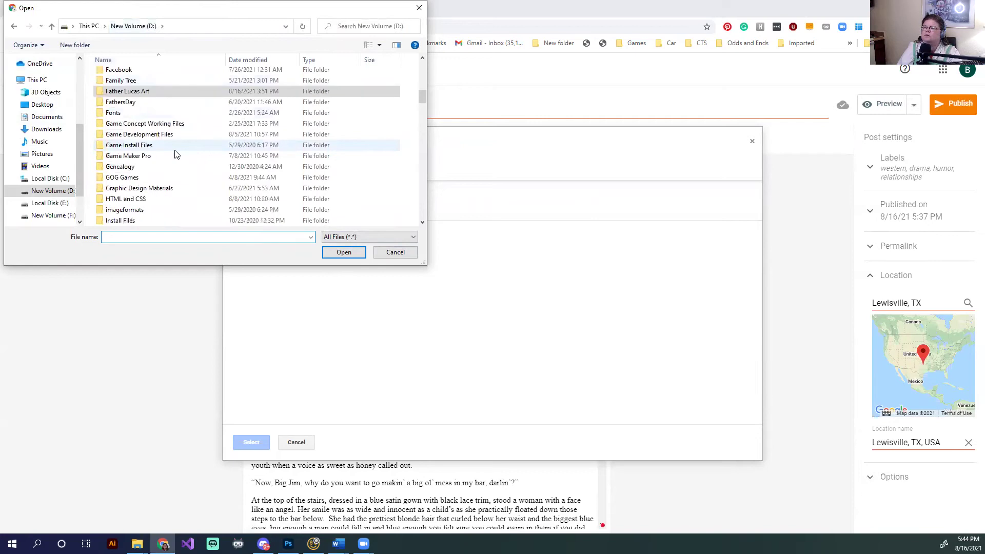
pyautogui.scroll(-5, 174, 154)
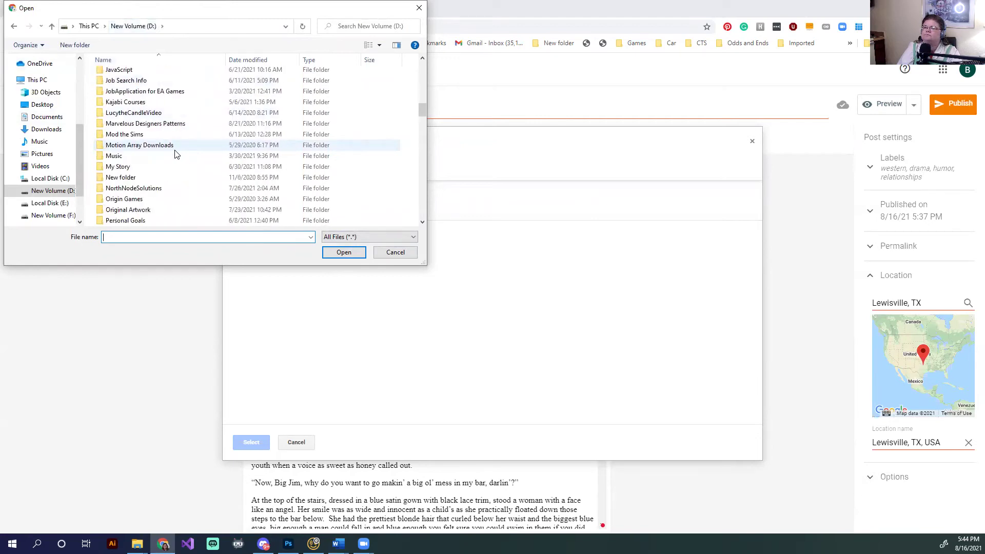
pyautogui.scroll(-4, 175, 154)
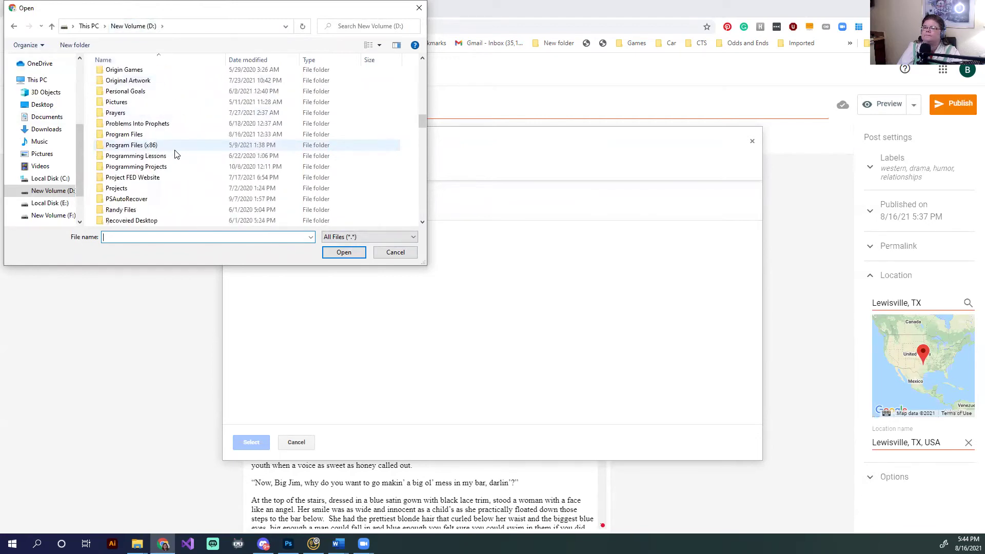
pyautogui.scroll(1, 174, 154)
pyautogui.doubleClick(144, 172)
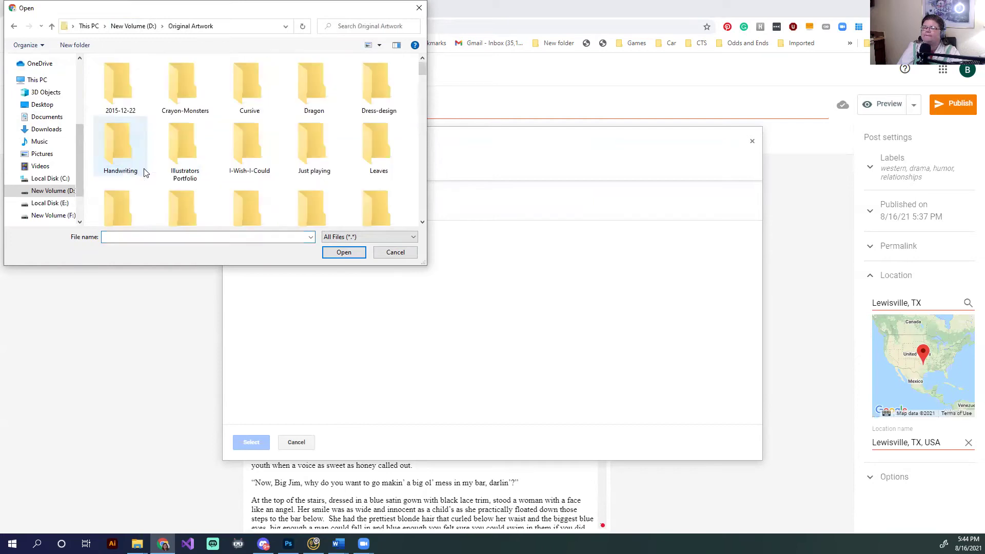
# Look through the artwork without choosing an image, then bring up the insert-link box
pyautogui.scroll(-15, 317, 163)
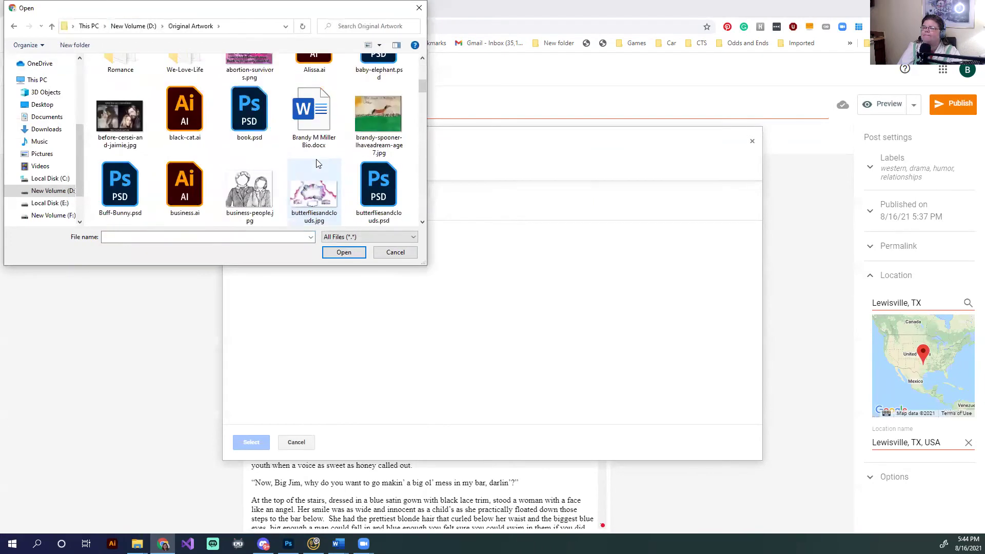
pyautogui.scroll(-3, 317, 163)
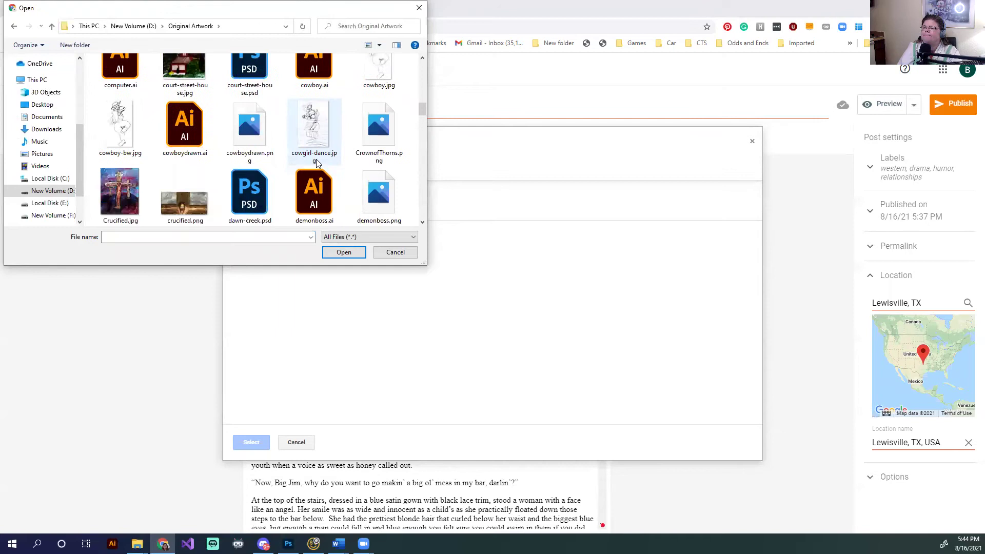
pyautogui.scroll(2, 316, 164)
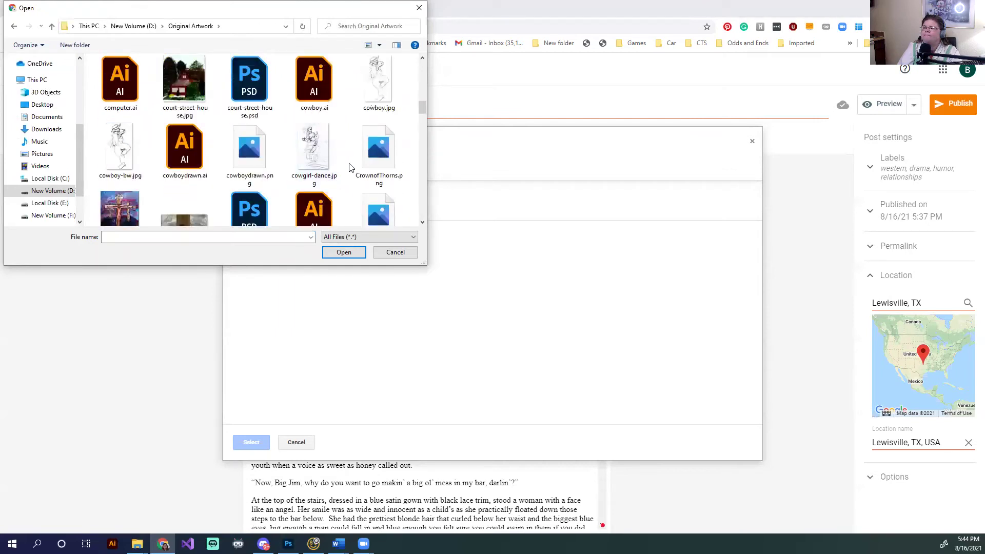
pyautogui.scroll(-1, 350, 168)
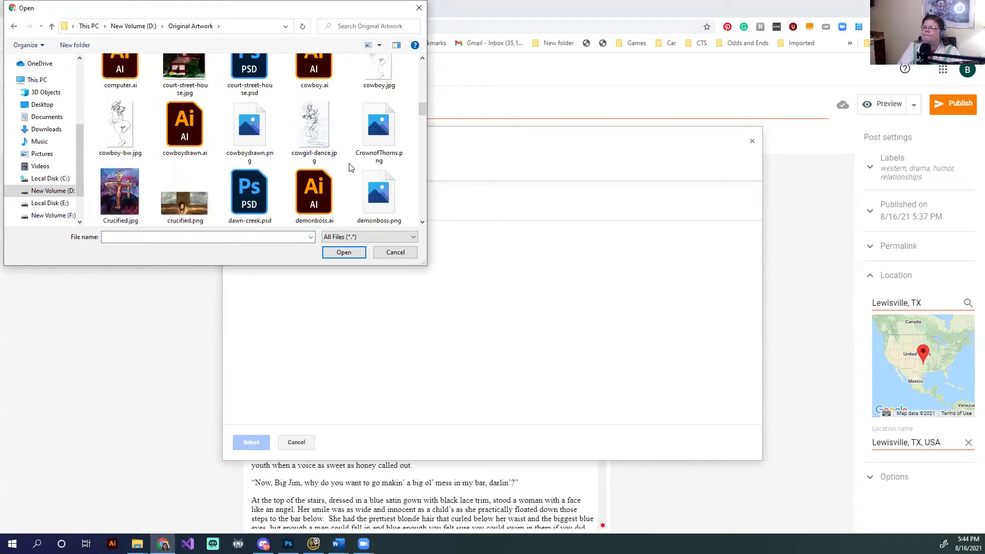
pyautogui.scroll(1, 350, 168)
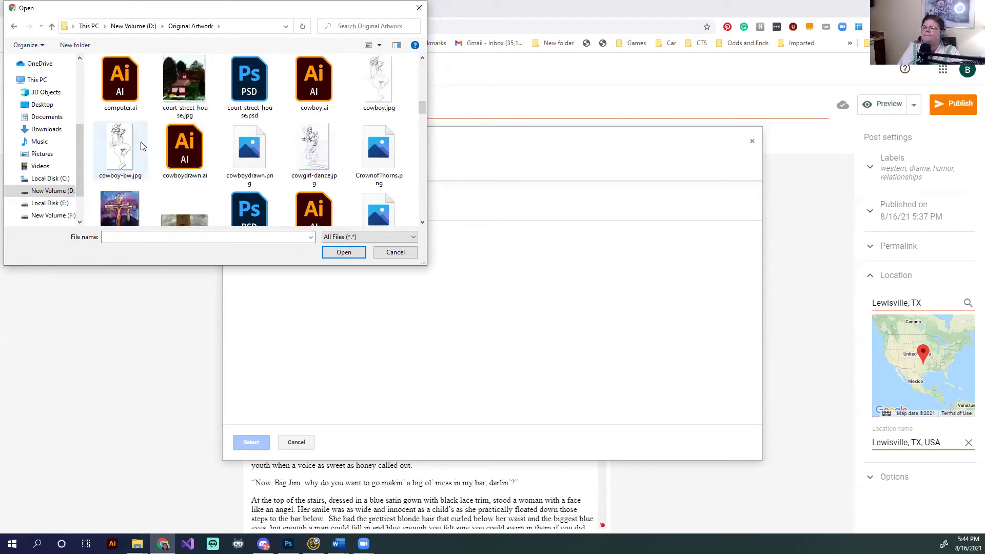
pyautogui.scroll(-10, 202, 169)
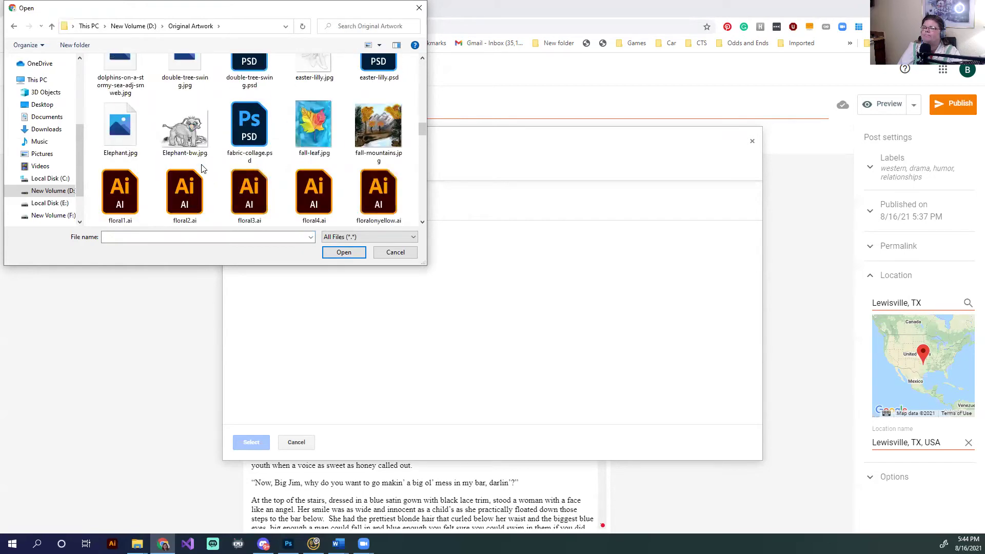
pyautogui.scroll(-15, 202, 169)
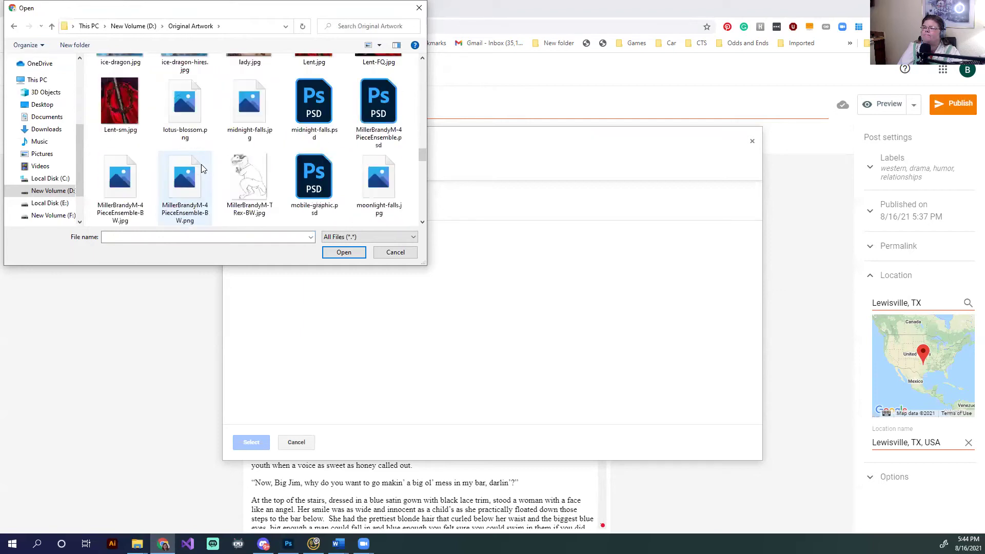
pyautogui.scroll(-3, 202, 169)
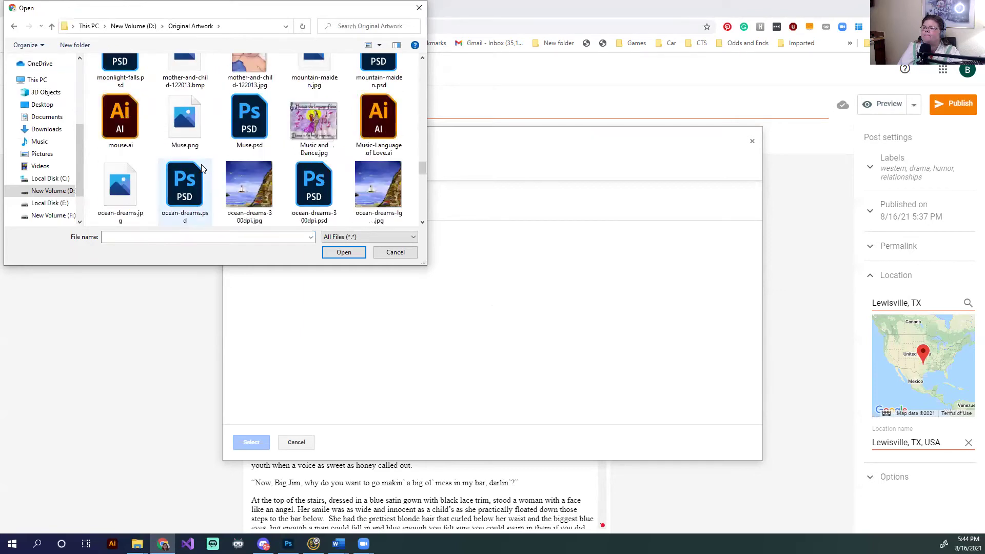
pyautogui.scroll(-6, 202, 169)
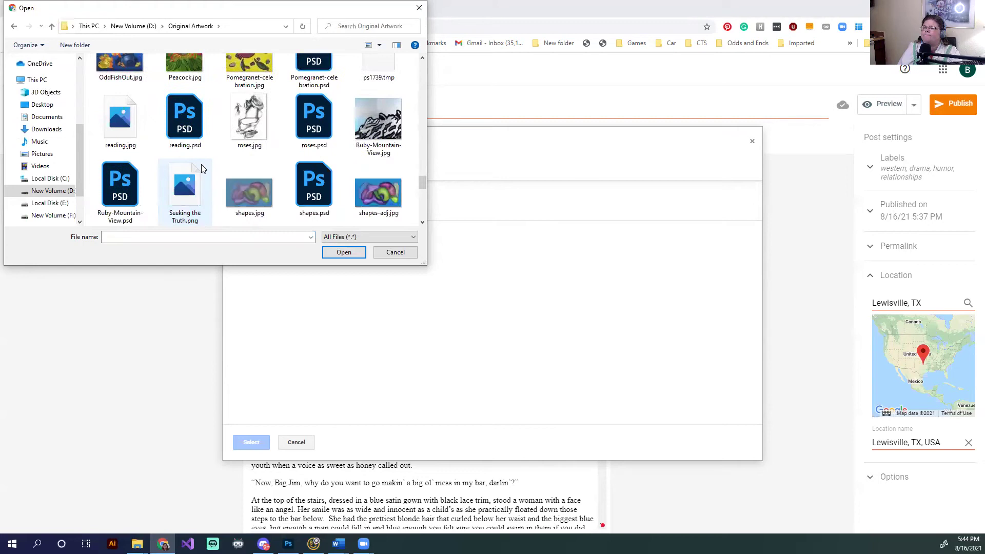
pyautogui.scroll(-3, 201, 168)
pyautogui.scroll(10, 202, 169)
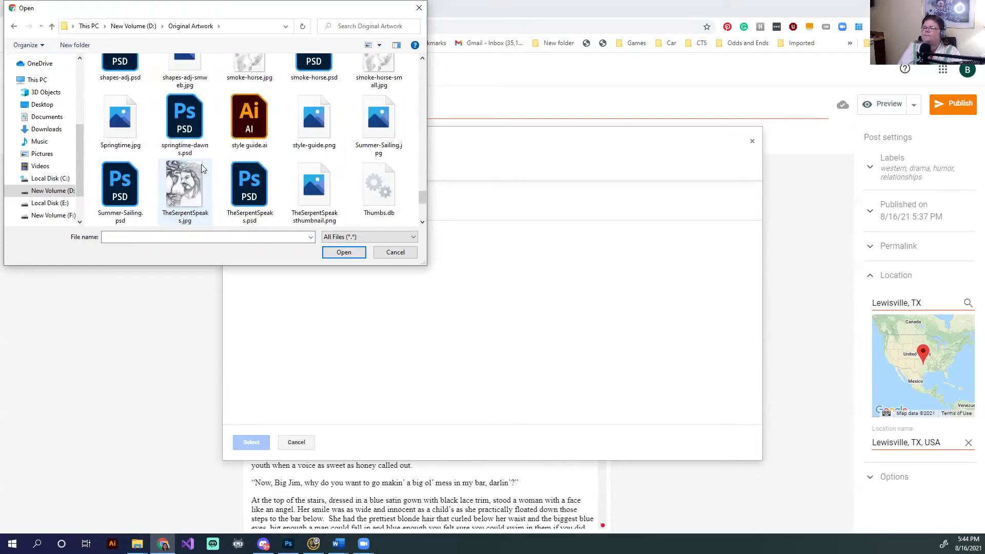
pyautogui.scroll(10, 201, 168)
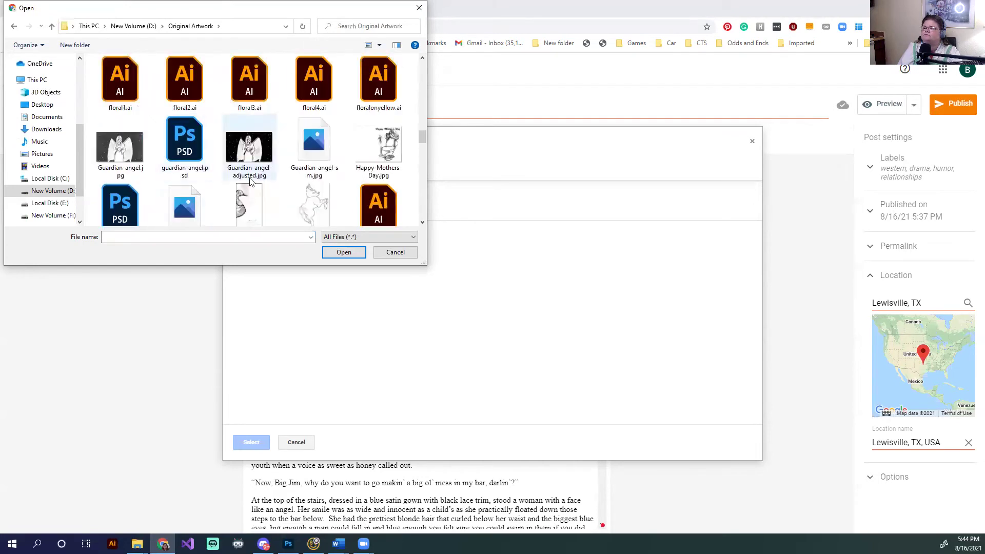
pyautogui.scroll(-3, 259, 190)
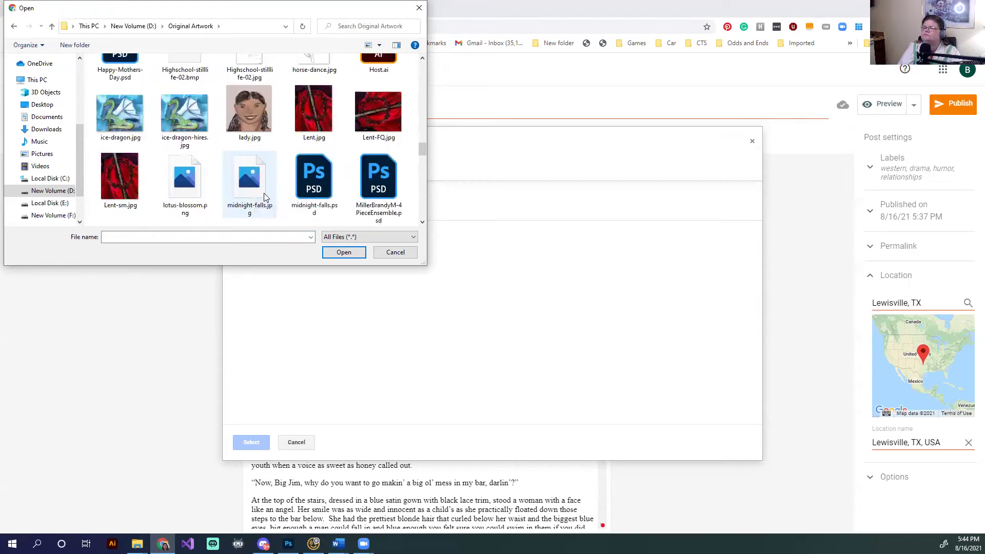
pyautogui.scroll(3, 266, 197)
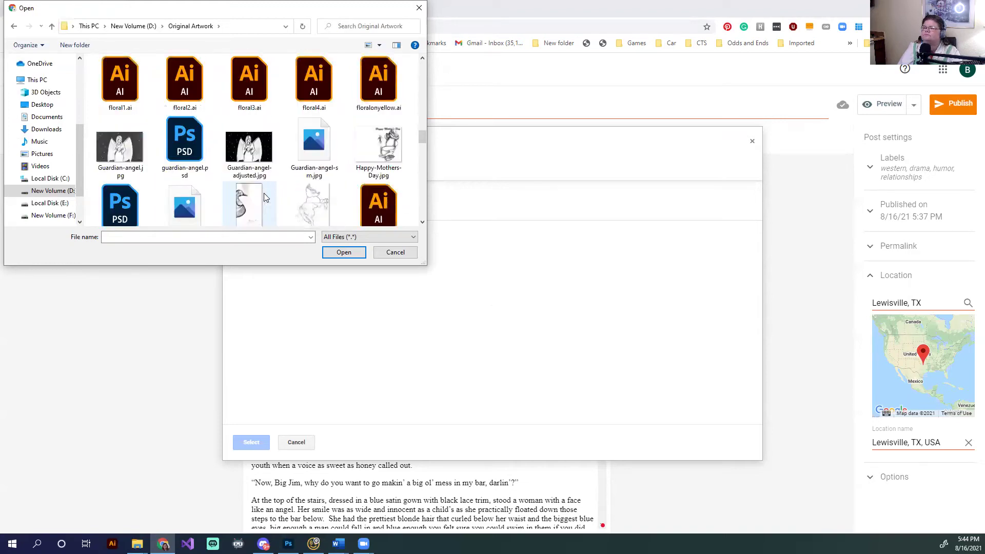
pyautogui.scroll(2, 265, 197)
pyautogui.scroll(3, 274, 162)
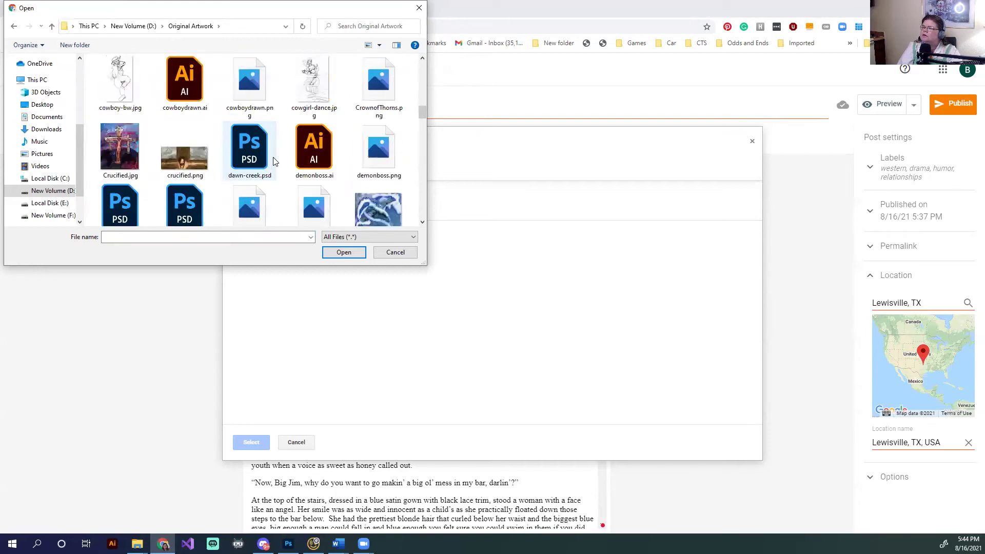
pyautogui.scroll(1, 274, 161)
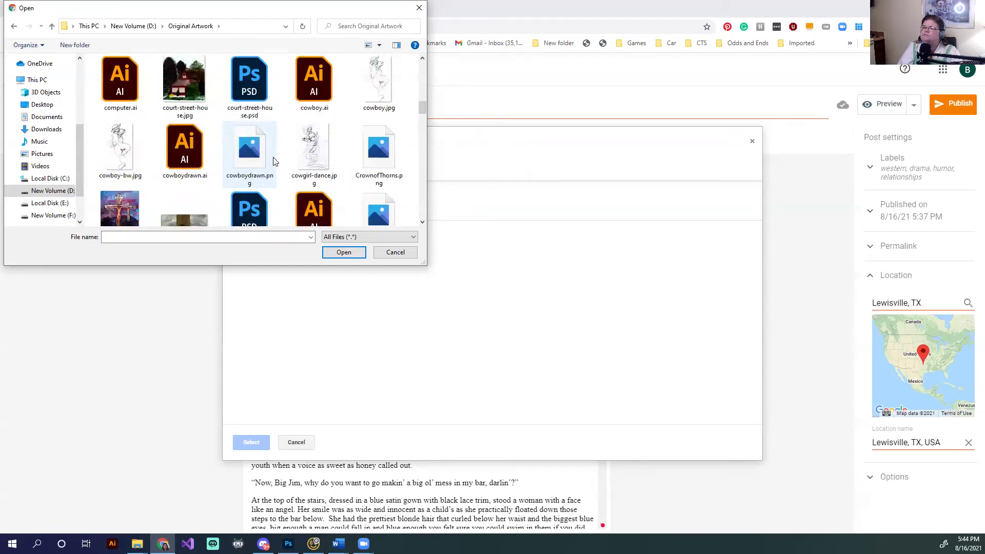
pyautogui.scroll(1, 274, 161)
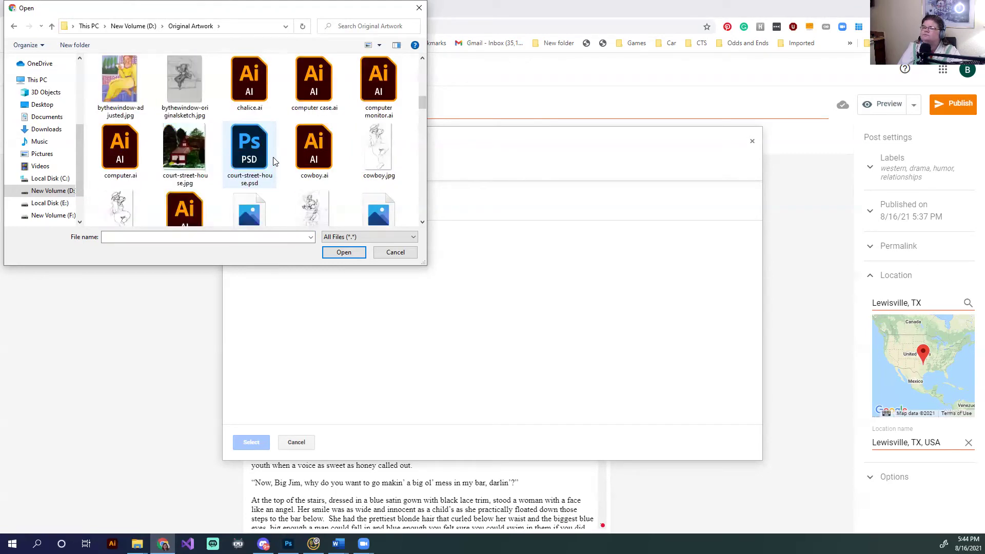
pyautogui.scroll(-1, 274, 162)
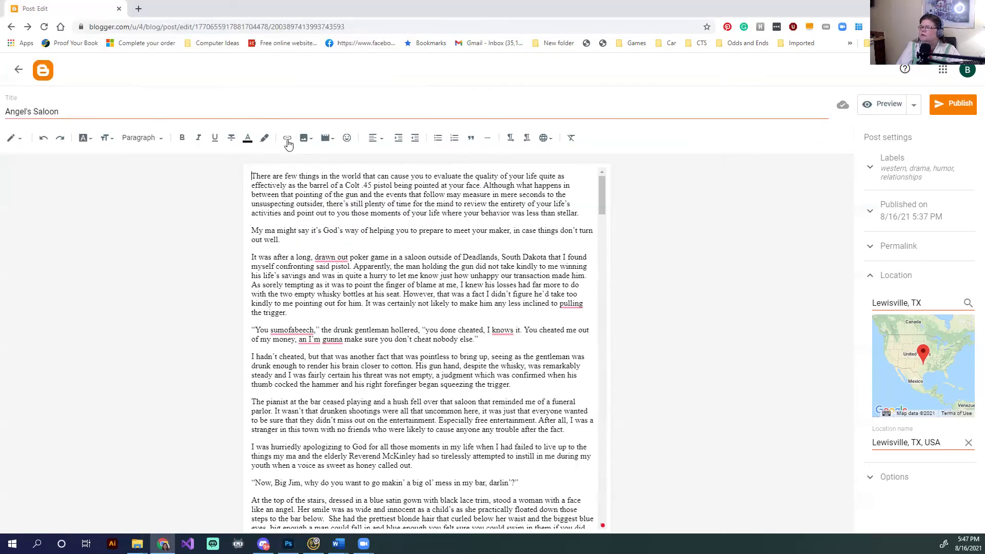
pyautogui.click(287, 138)
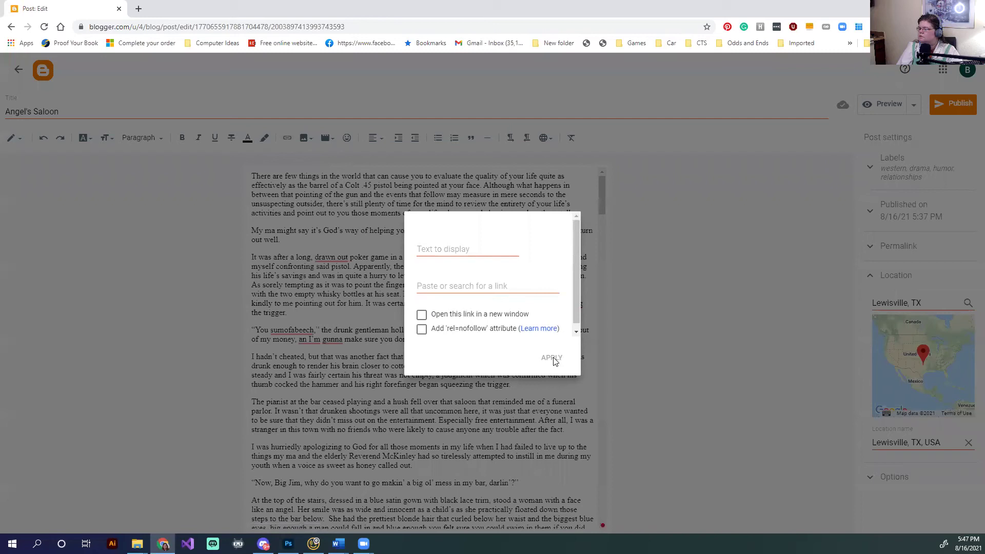
# Upload CowboyLarge.png from the computer into Blogger's Add Images dialog
pyautogui.click(641, 256)
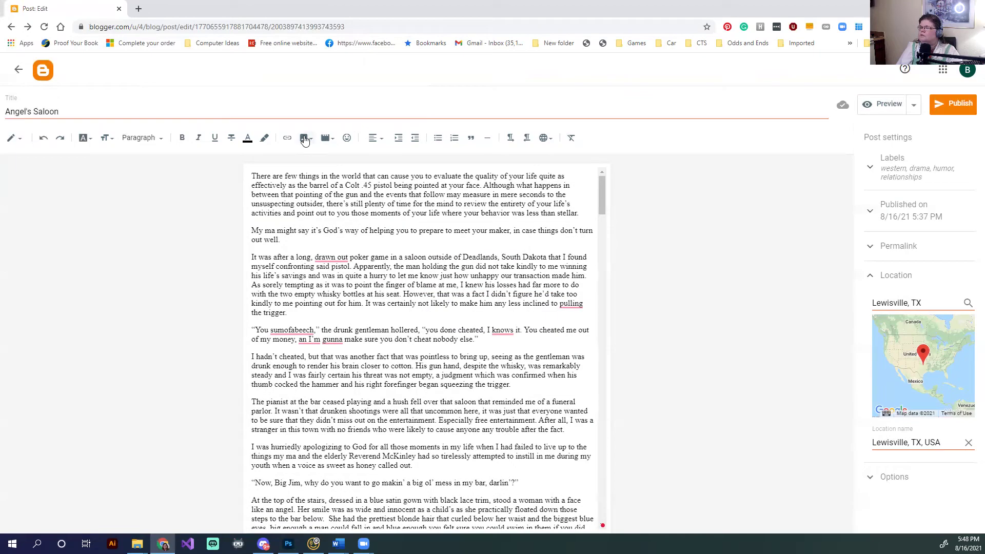
pyautogui.click(305, 137)
pyautogui.click(354, 161)
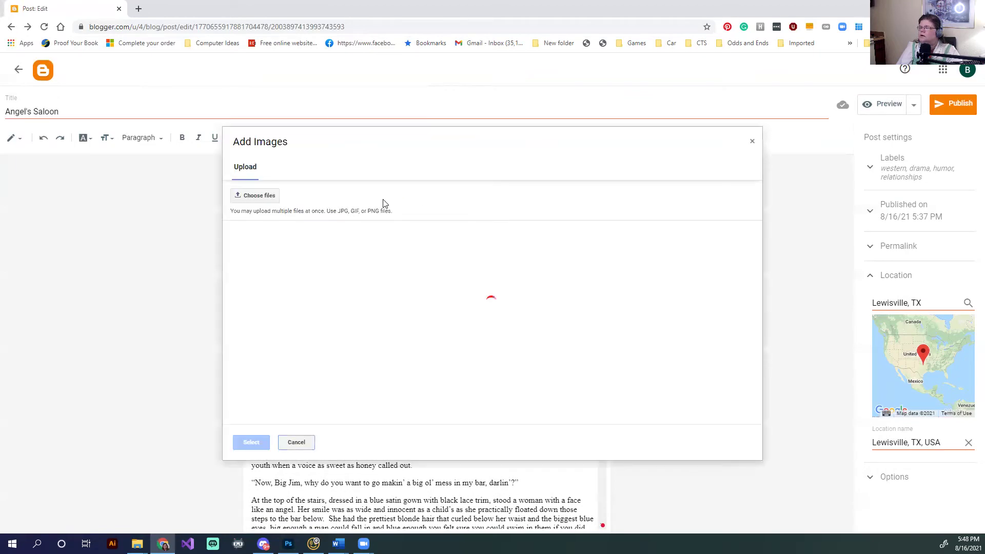
pyautogui.click(265, 195)
pyautogui.scroll(-10, 303, 169)
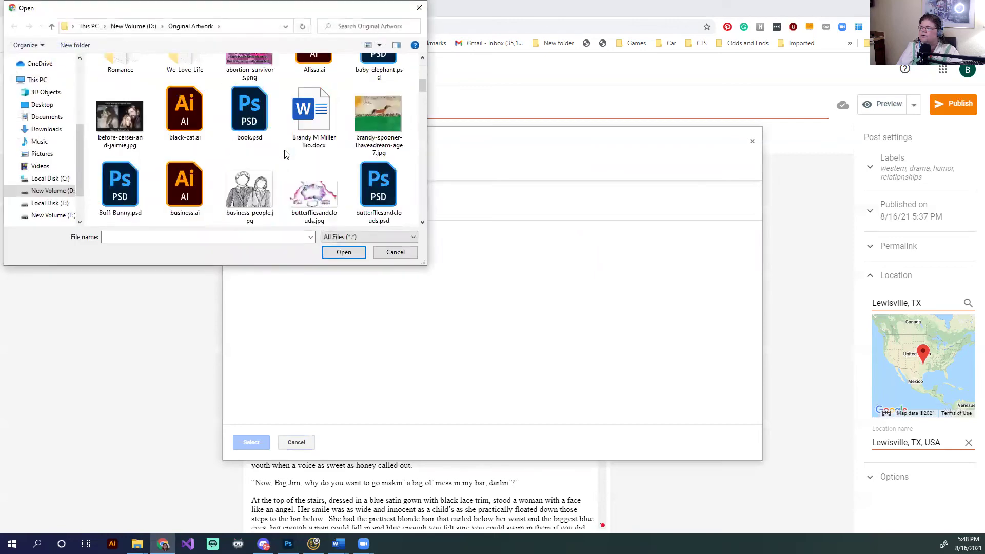
pyautogui.click(302, 189)
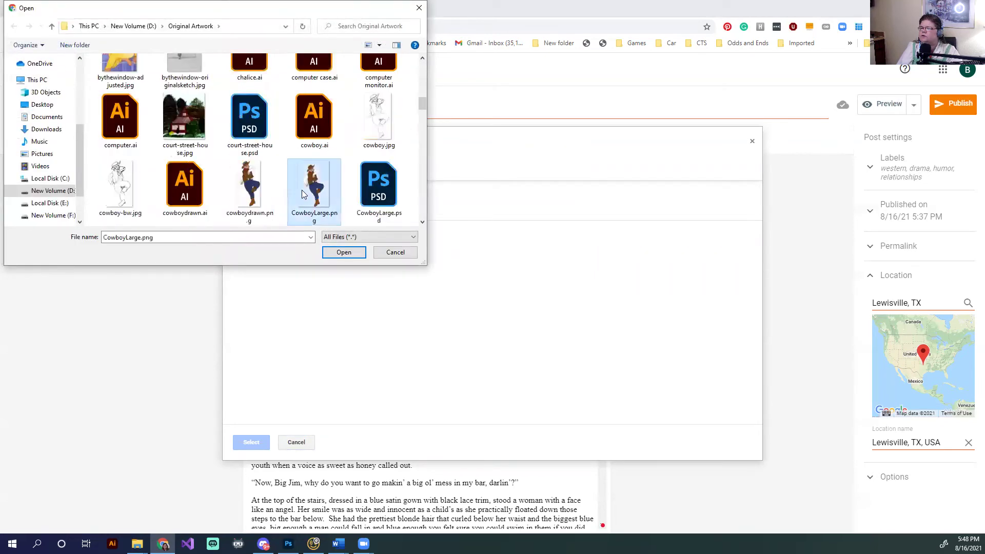
pyautogui.click(333, 252)
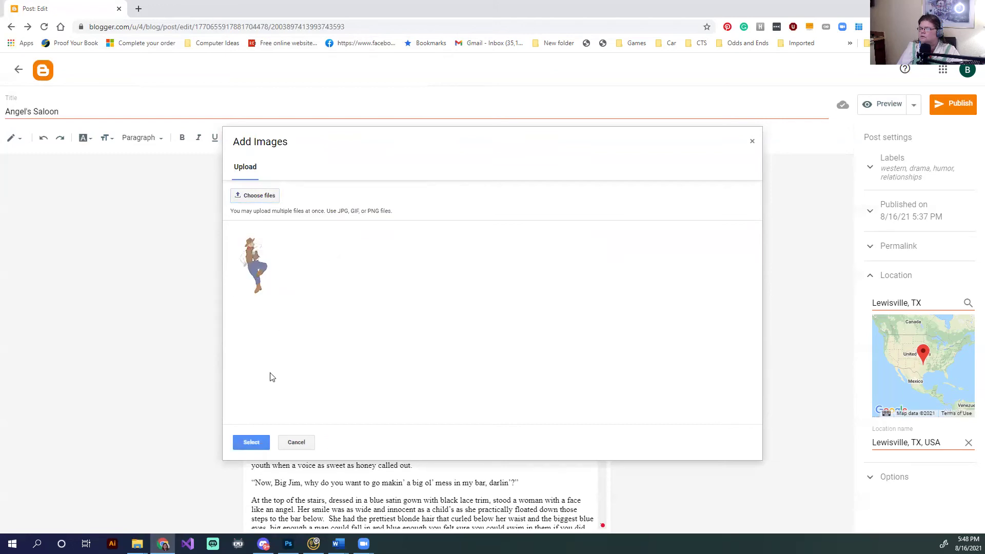
# Insert the cowboy image at the top of the post with left-aligned text wrapping
pyautogui.click(251, 443)
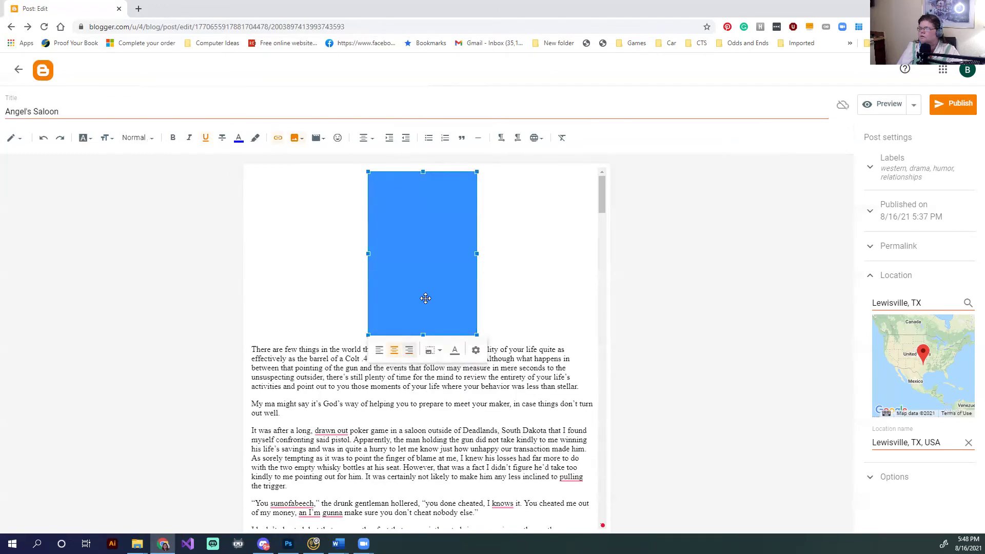
pyautogui.click(381, 350)
pyautogui.click(474, 231)
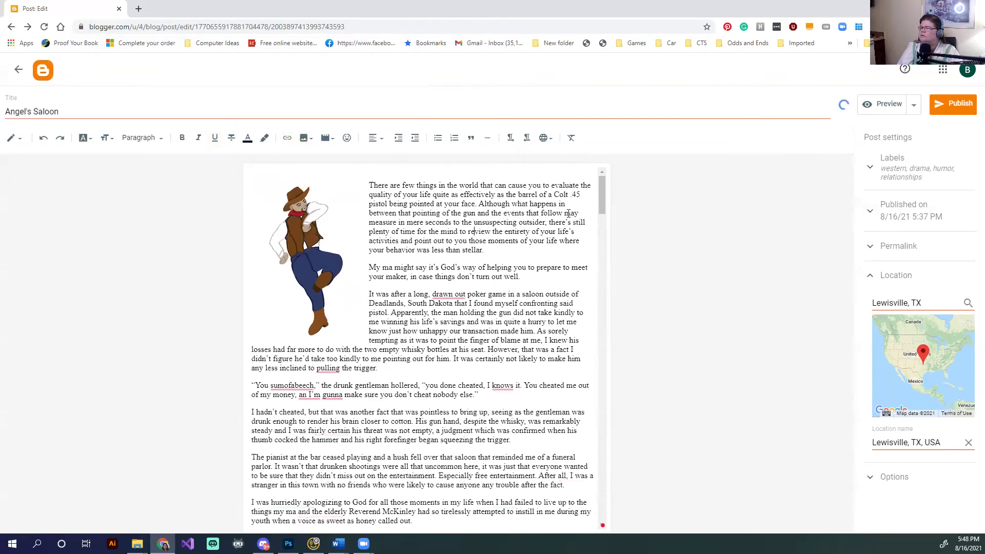
# Publish the Angel's Saloon post and confirm it
pyautogui.click(959, 107)
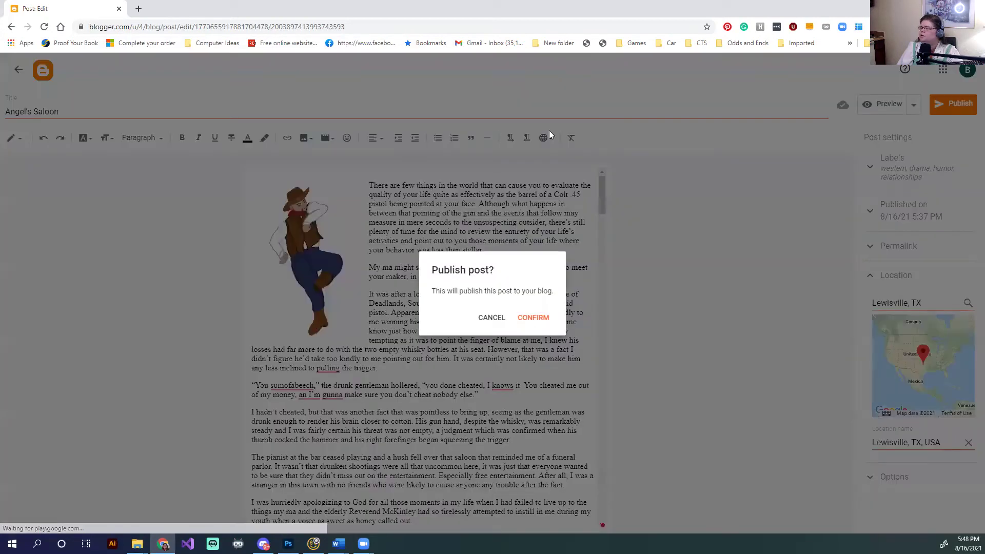
pyautogui.click(535, 319)
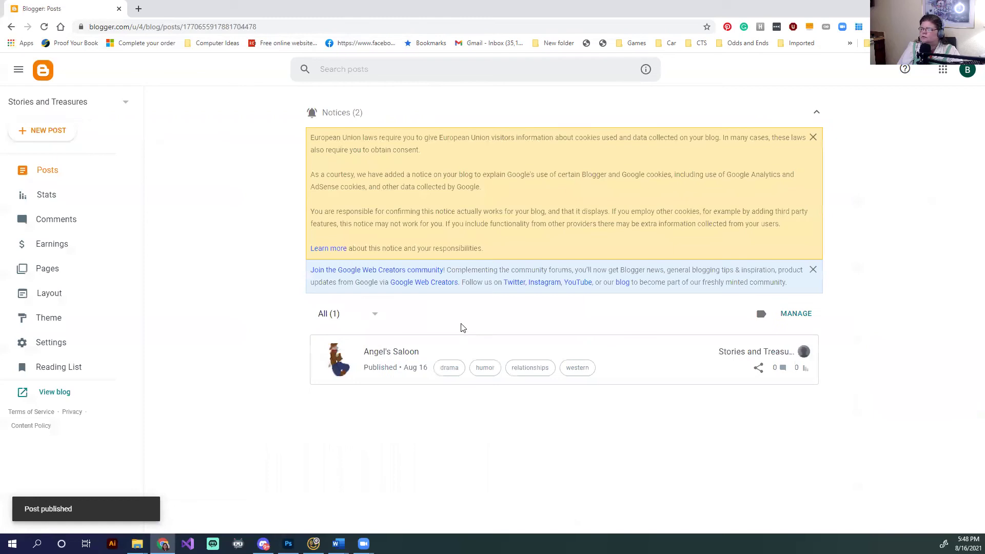
pyautogui.rightClick(43, 107)
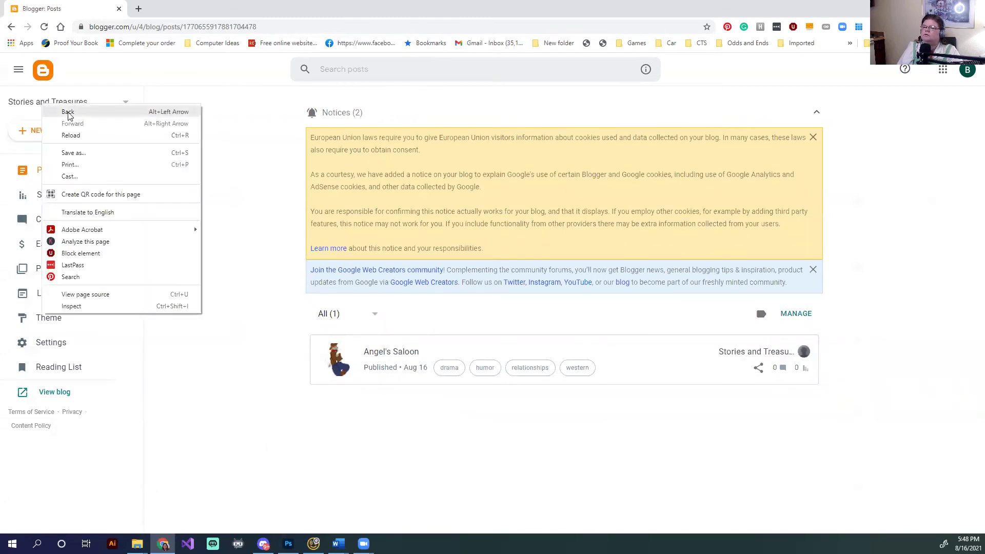
pyautogui.click(732, 12)
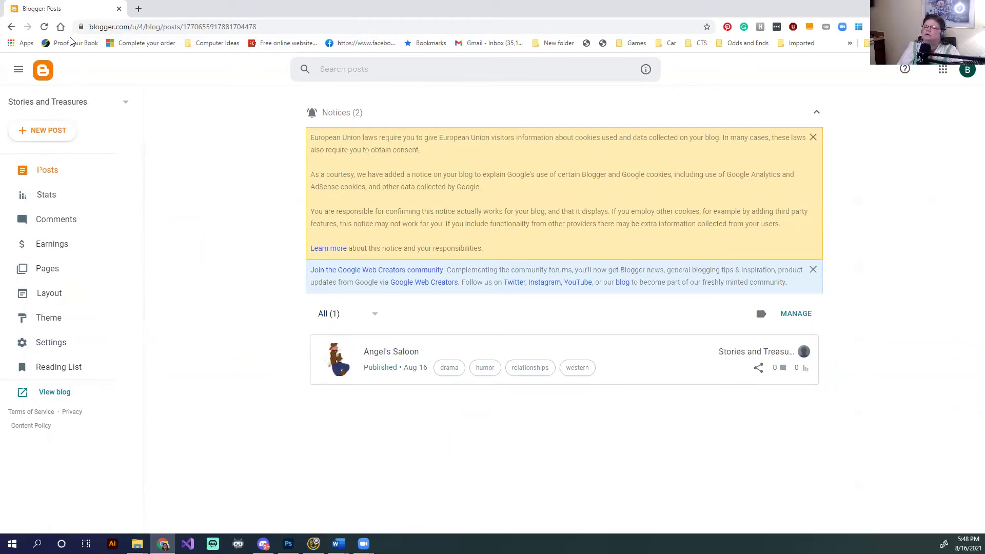
# In a new tab, go to the Stories and Treasures blogspot address and scroll through Angel's Saloon
pyautogui.click(139, 8)
pyautogui.write('sto')
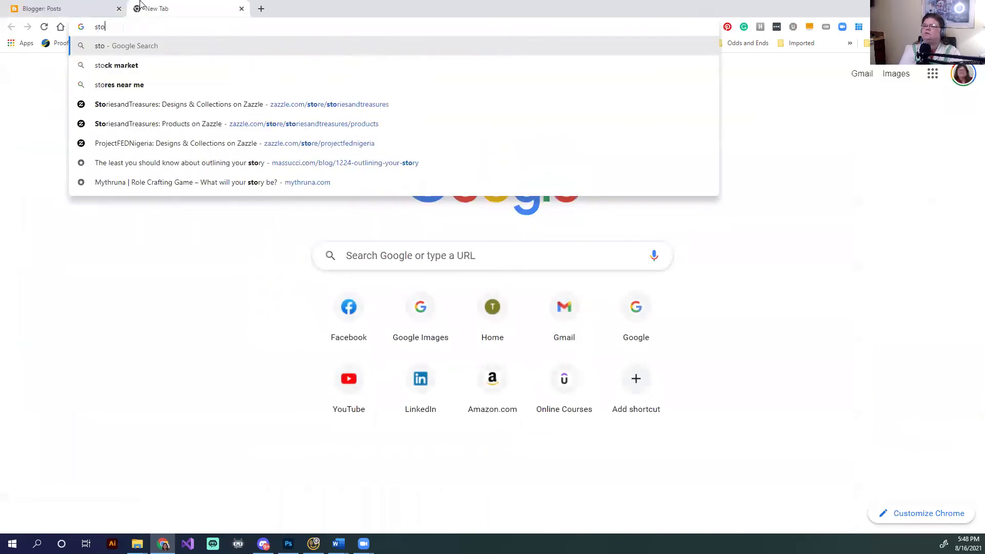
pyautogui.write('riesandtrea')
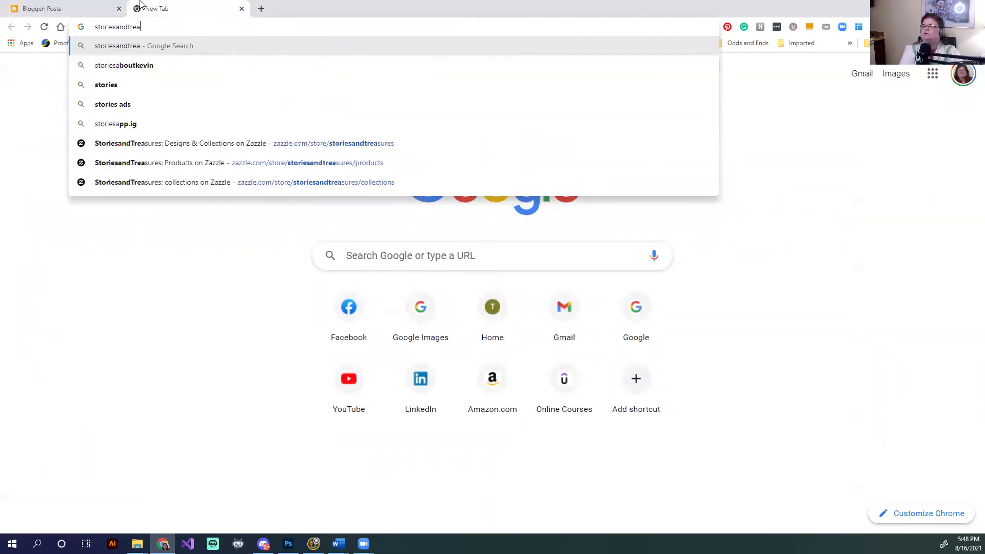
pyautogui.write('sursbyb')
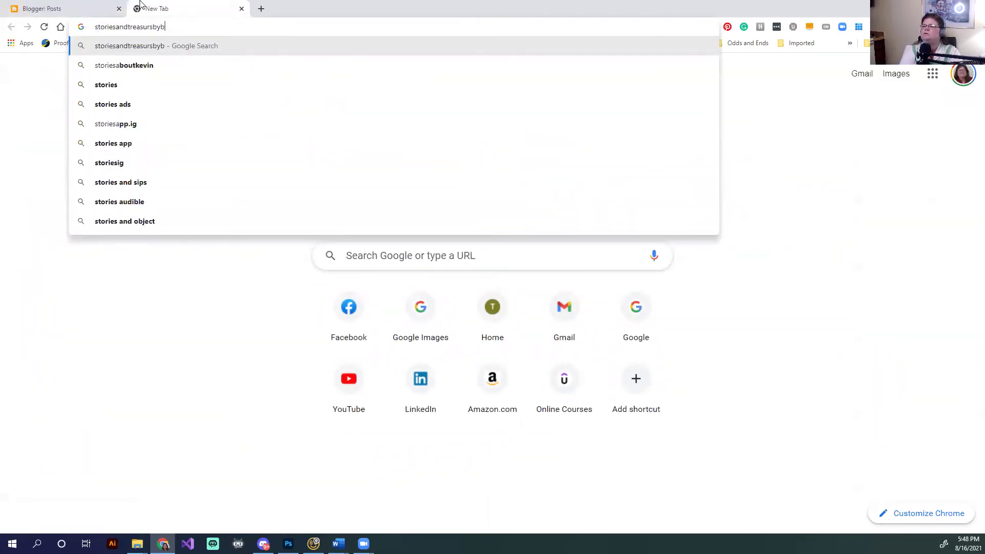
pyautogui.press('BackSpace')
pyautogui.press('BackSpace')
pyautogui.press('BackSpace')
pyautogui.press('BackSpace')
pyautogui.write('es')
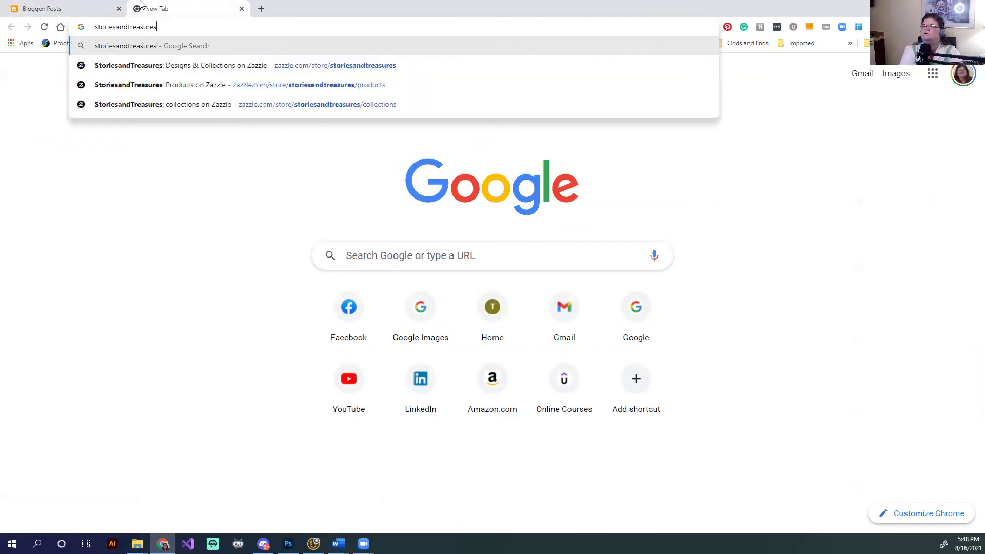
pyautogui.write('bybrandy.b')
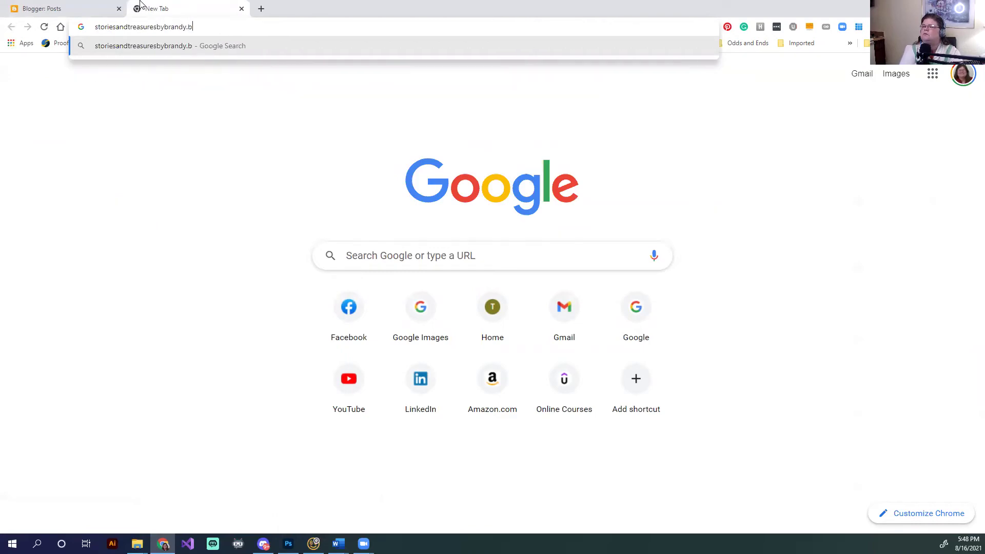
pyautogui.write('logpost.com')
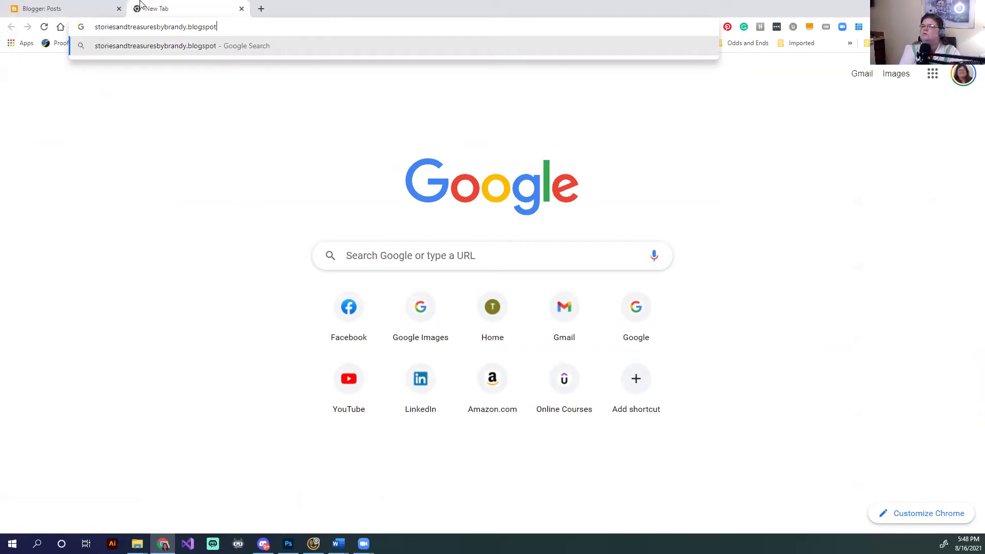
pyautogui.press('Return')
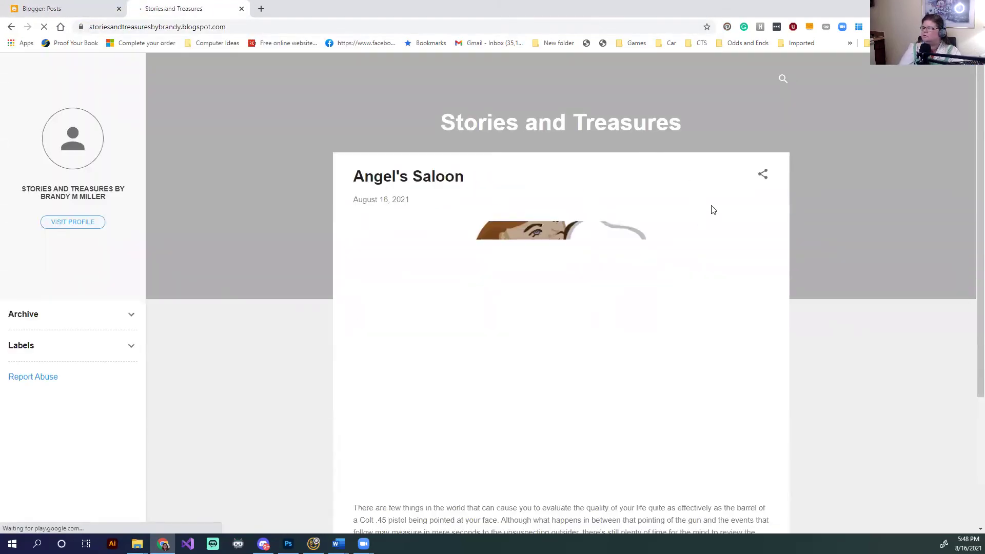
pyautogui.scroll(-4, 714, 209)
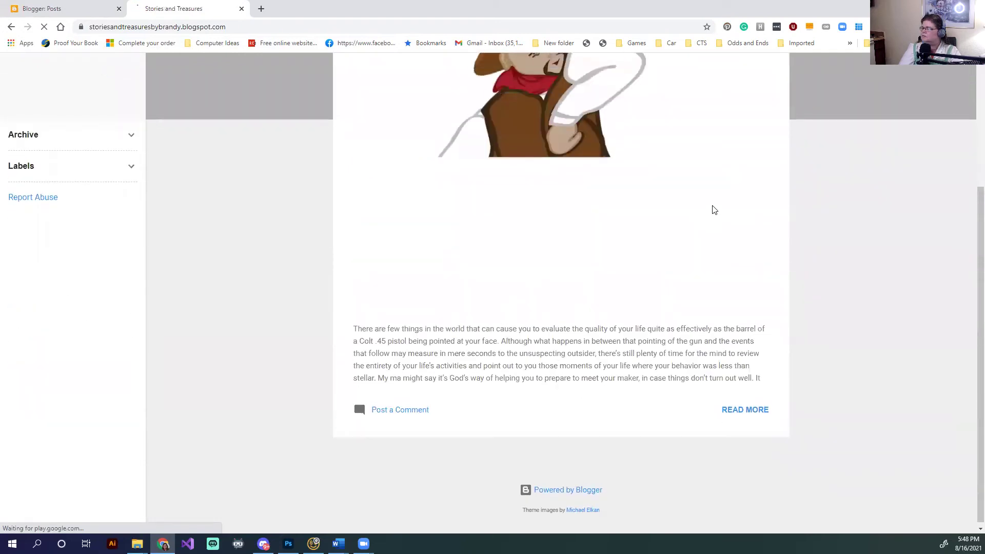
pyautogui.scroll(2, 715, 210)
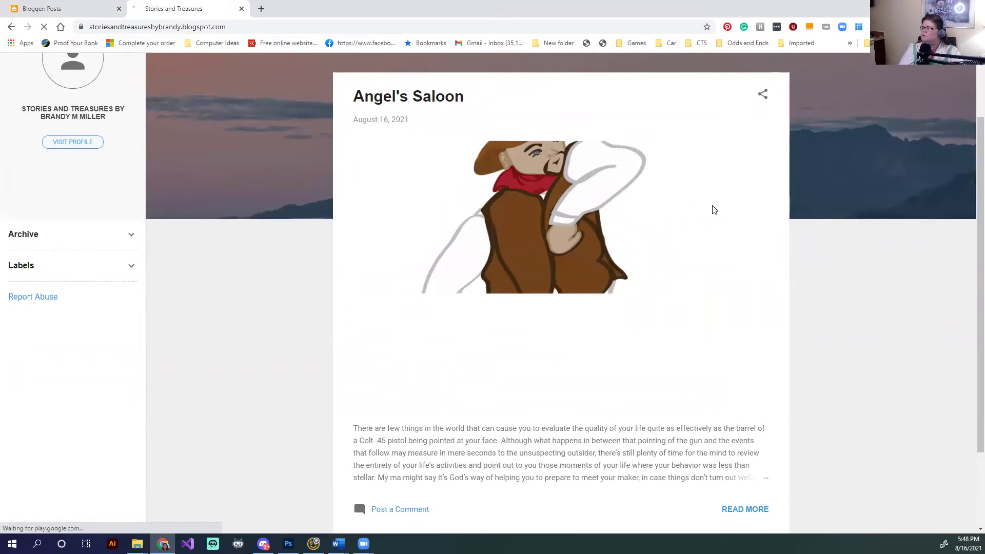
pyautogui.scroll(2, 714, 210)
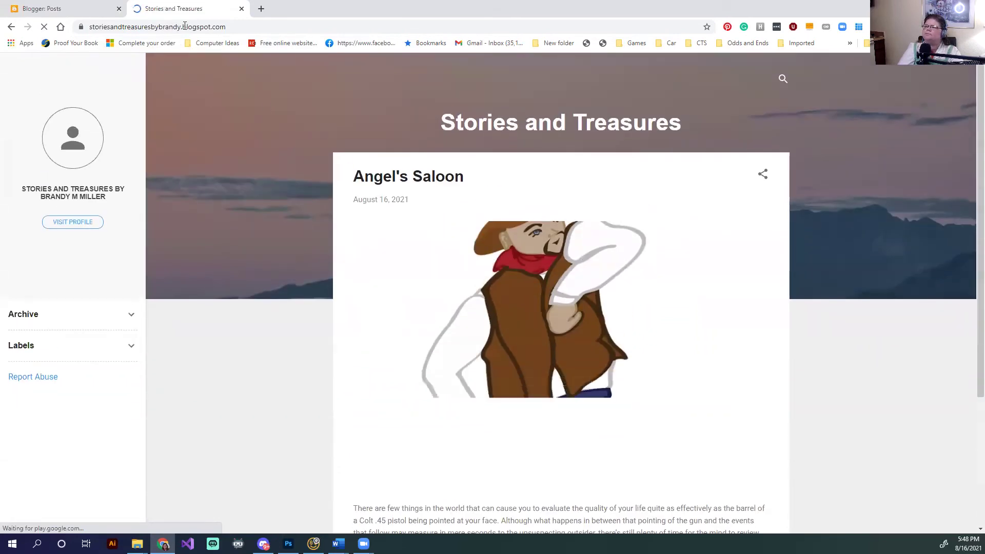
# Copy the live blog's address, close that tab and return to the Blogger posts list
pyautogui.click(200, 27)
pyautogui.rightClick(201, 27)
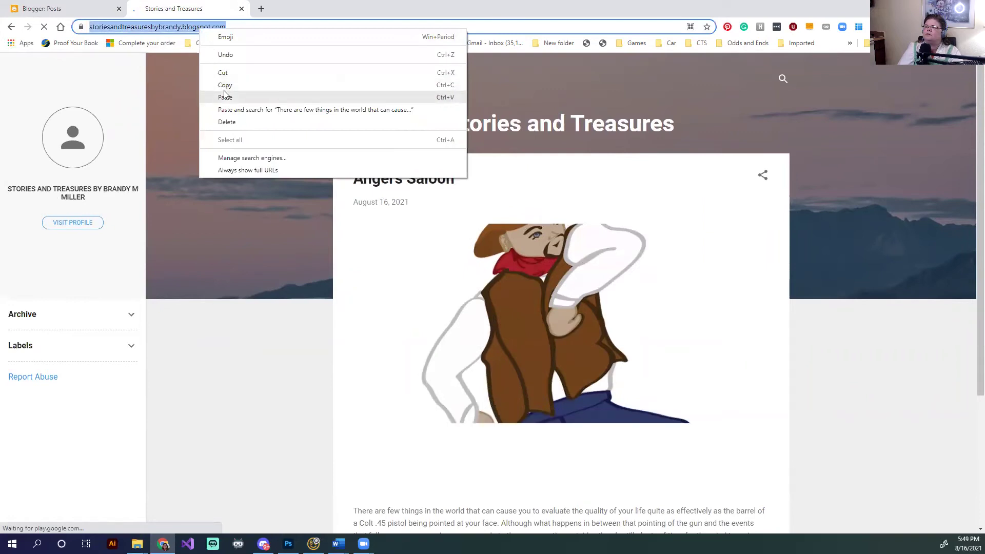
pyautogui.click(211, 91)
pyautogui.click(241, 8)
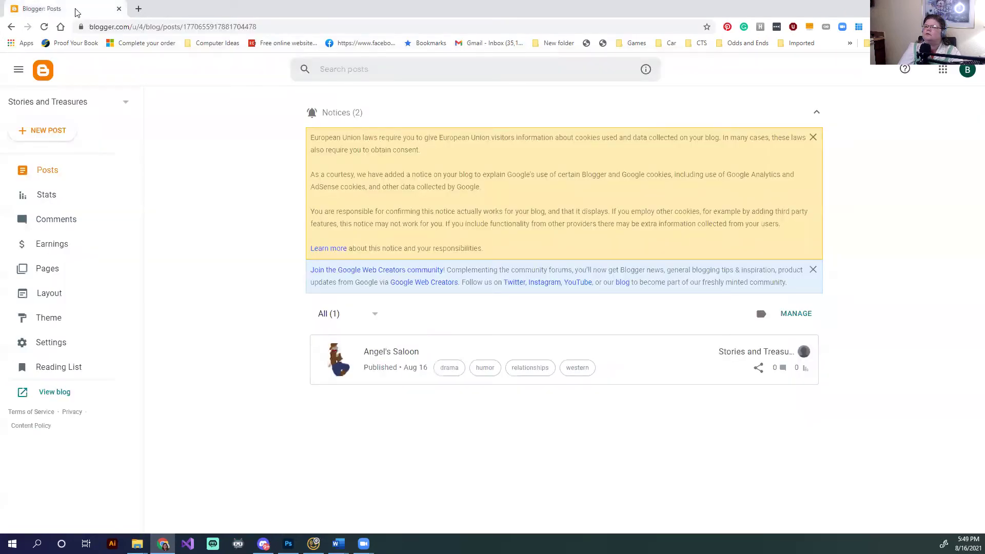
pyautogui.click(171, 29)
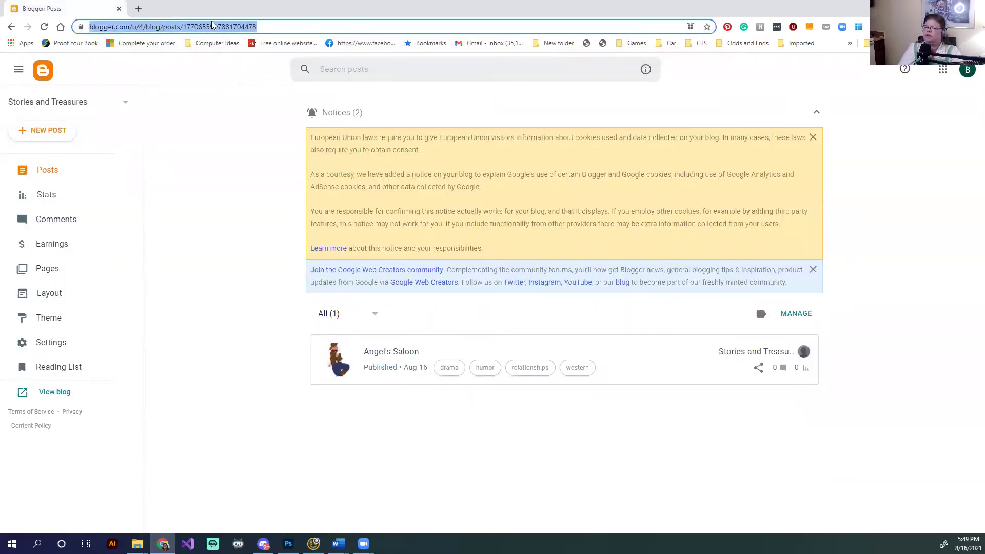
# Remove the accidentally pasted story text from the address bar, leaving it empty
pyautogui.hotkey('ctrl', 'v')
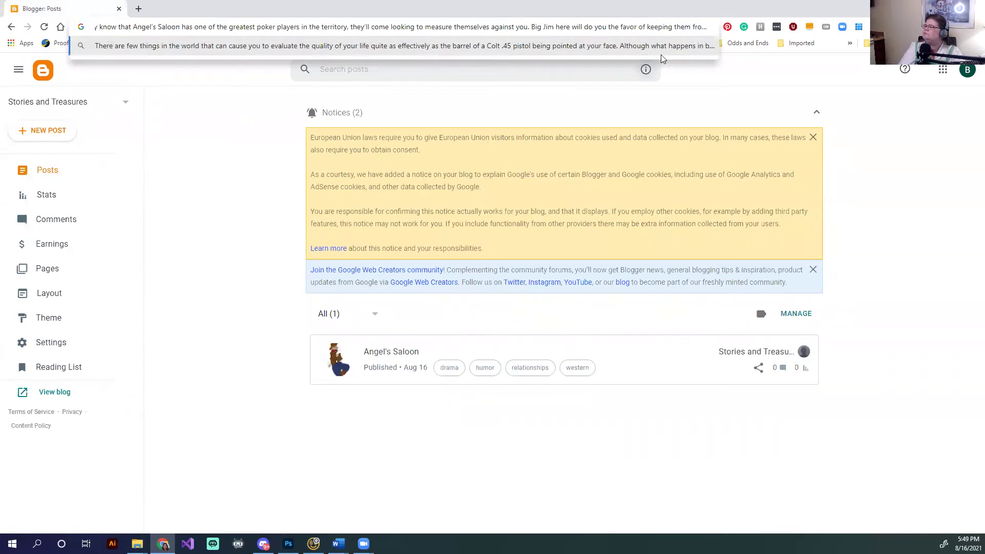
pyautogui.hotkey('ctrl', 'a')
pyautogui.press('End')
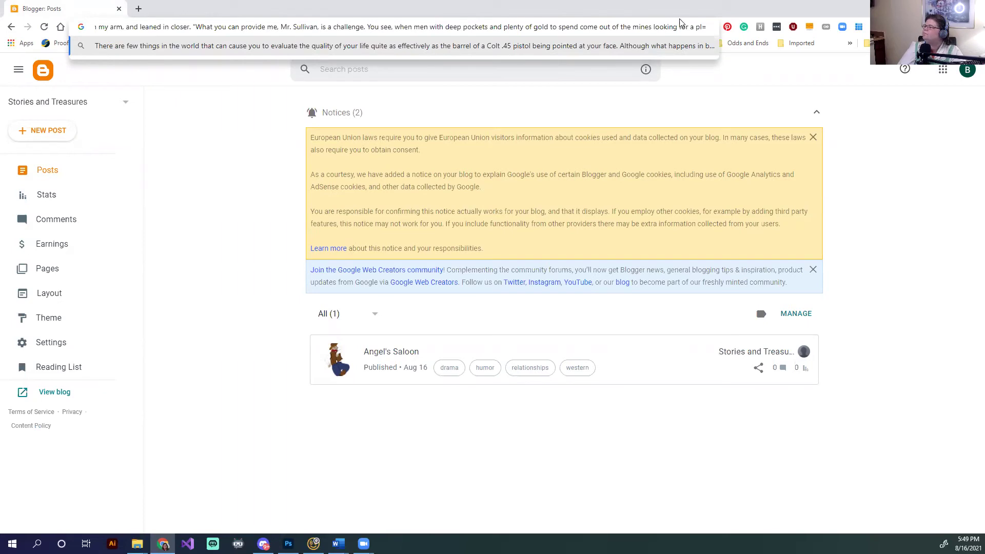
pyautogui.moveTo(707, 26); pyautogui.dragTo(95, 26)
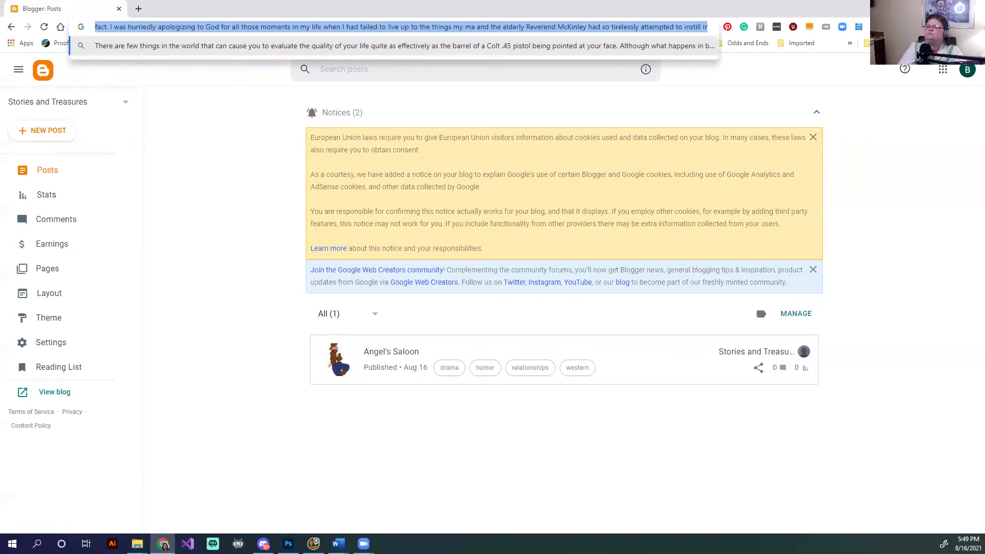
pyautogui.click(707, 27)
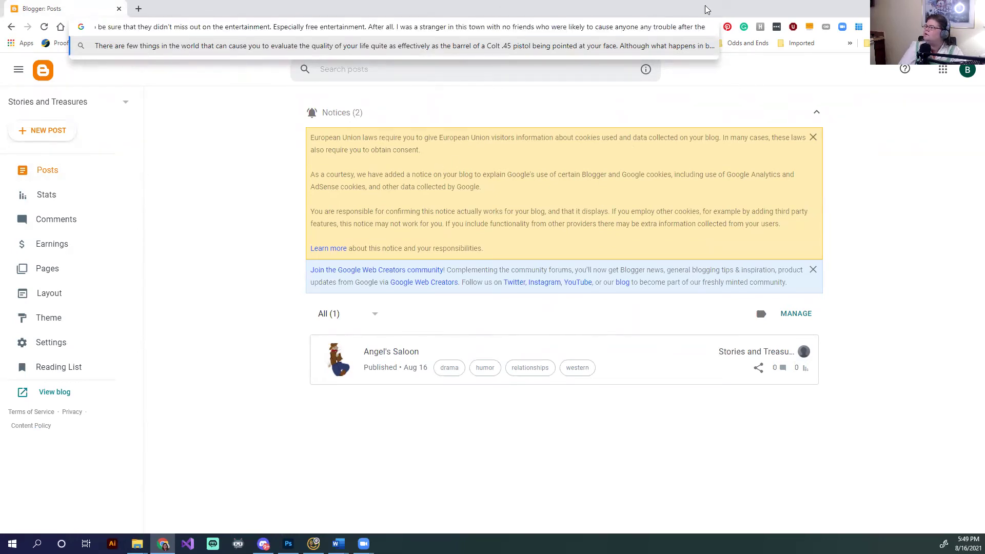
pyautogui.moveTo(701, 27); pyautogui.dragTo(95, 27)
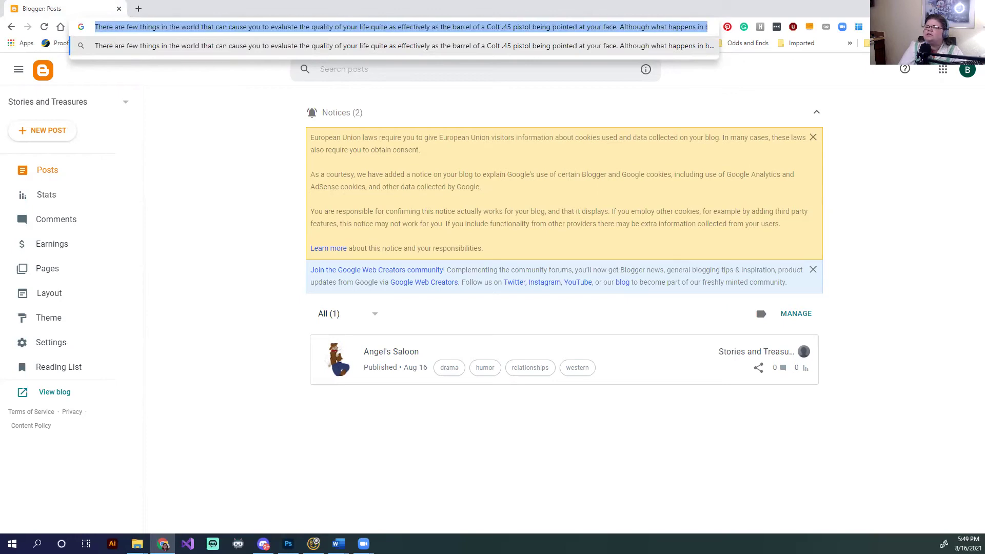
pyautogui.press('BackSpace')
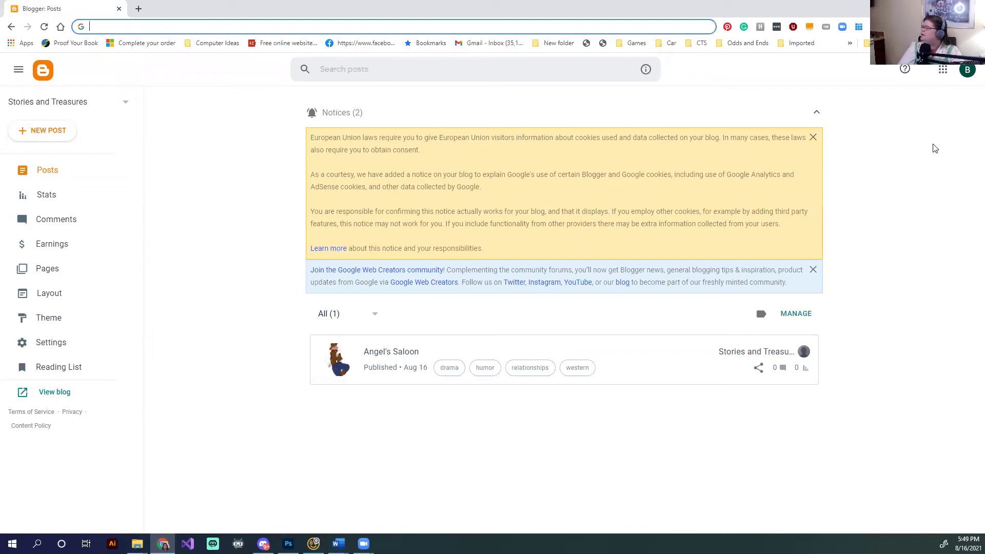
pyautogui.click(942, 71)
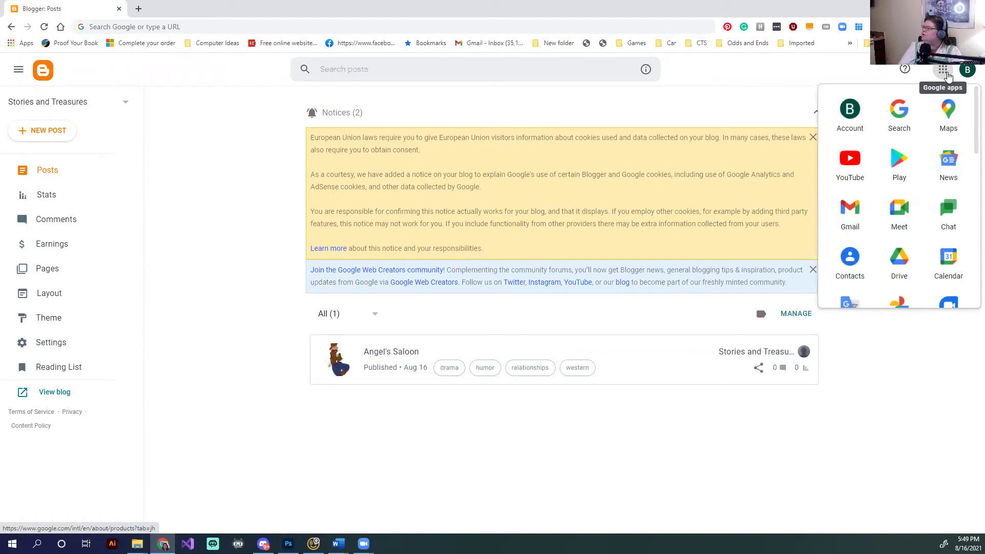
# Open Gmail from the Google apps menu in a new tab
pyautogui.click(859, 216)
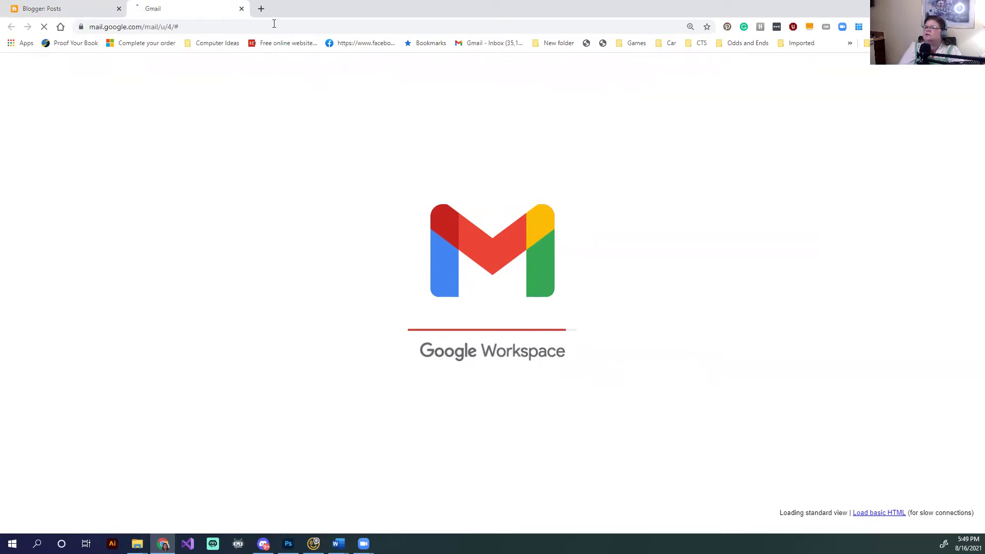
# Go to HubSpot's login page in a new tab and try Sign in with Google using the blog account
pyautogui.click(261, 9)
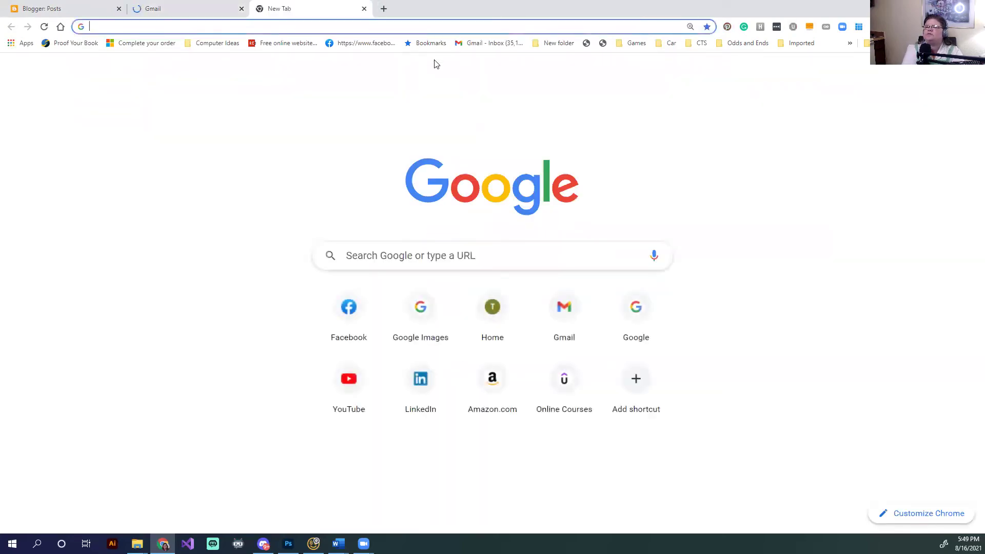
pyautogui.write('hubspo')
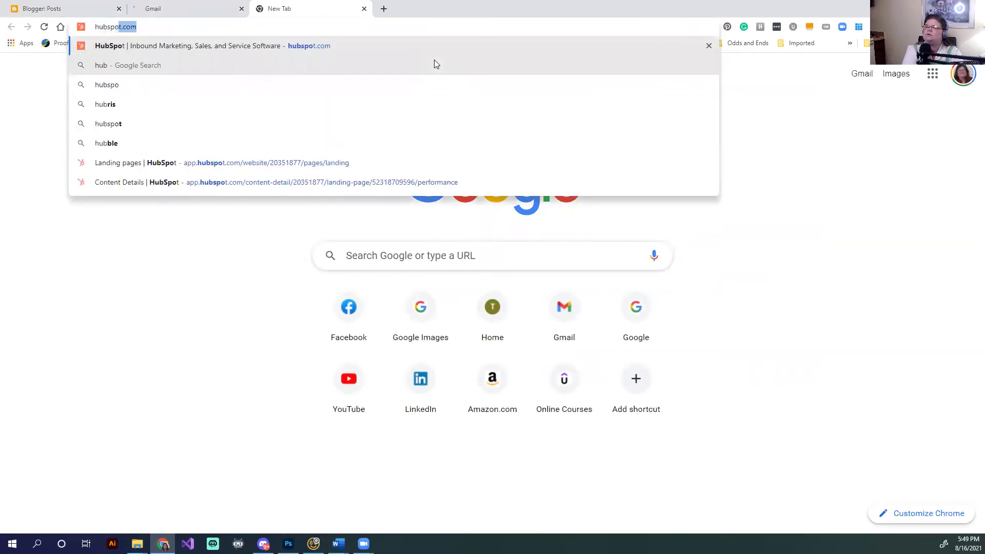
pyautogui.press('Return')
pyautogui.click(640, 67)
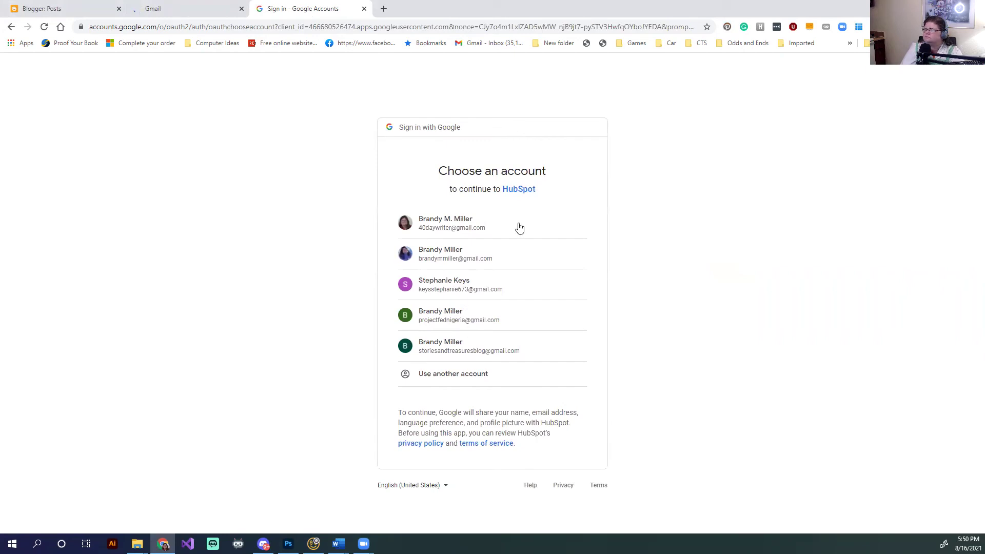
pyautogui.click(477, 353)
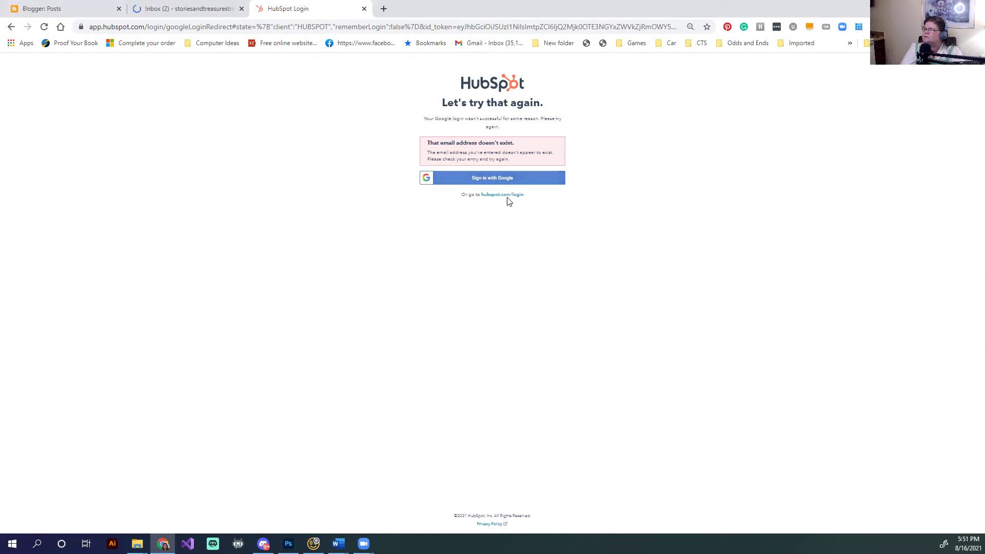
# Retry HubSpot's Google sign-in, checking Gmail and choosing the blog account again
pyautogui.click(506, 183)
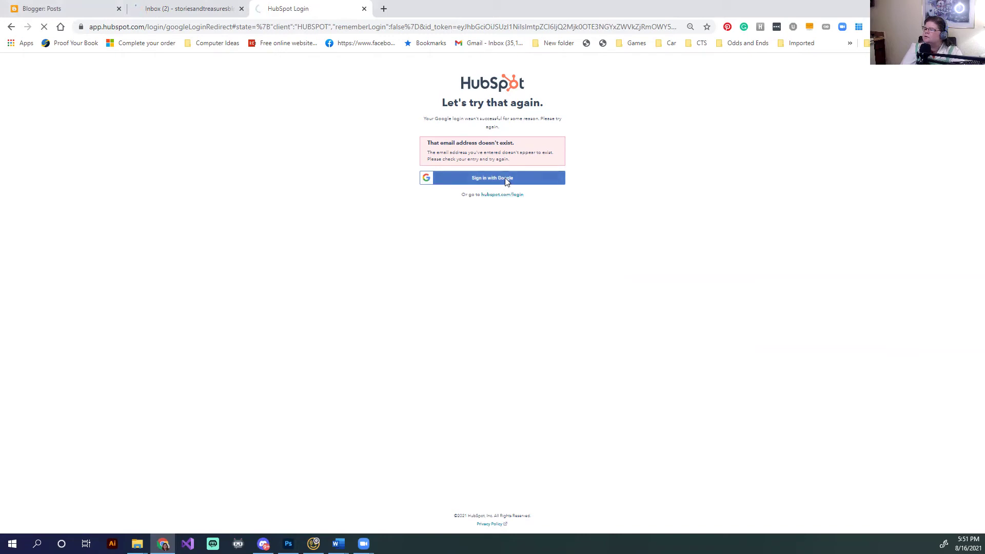
pyautogui.click(182, 8)
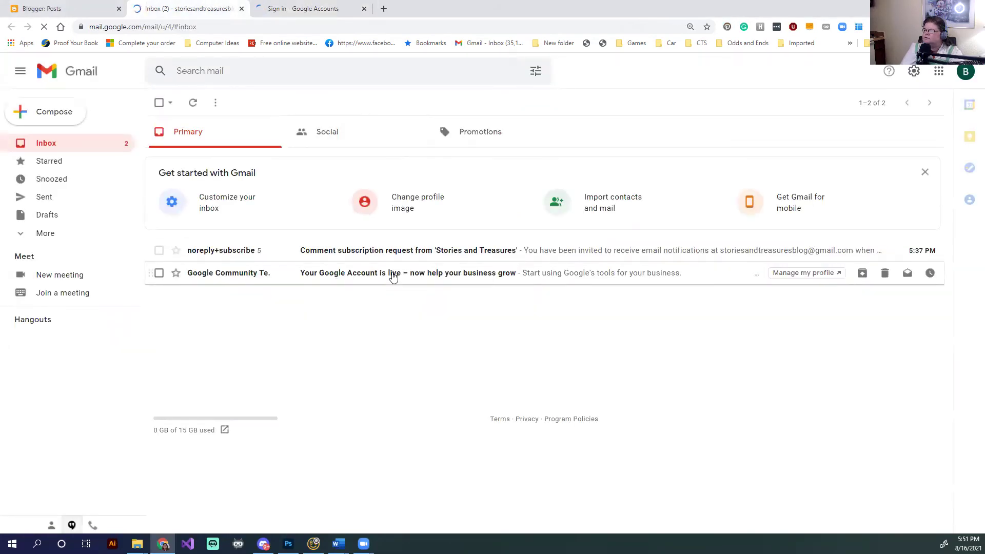
pyautogui.click(395, 258)
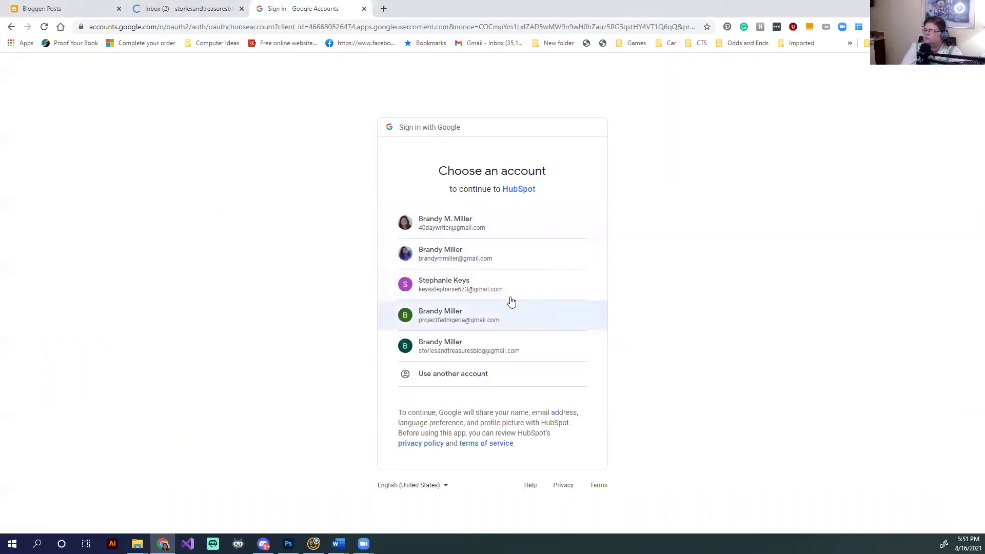
pyautogui.click(485, 348)
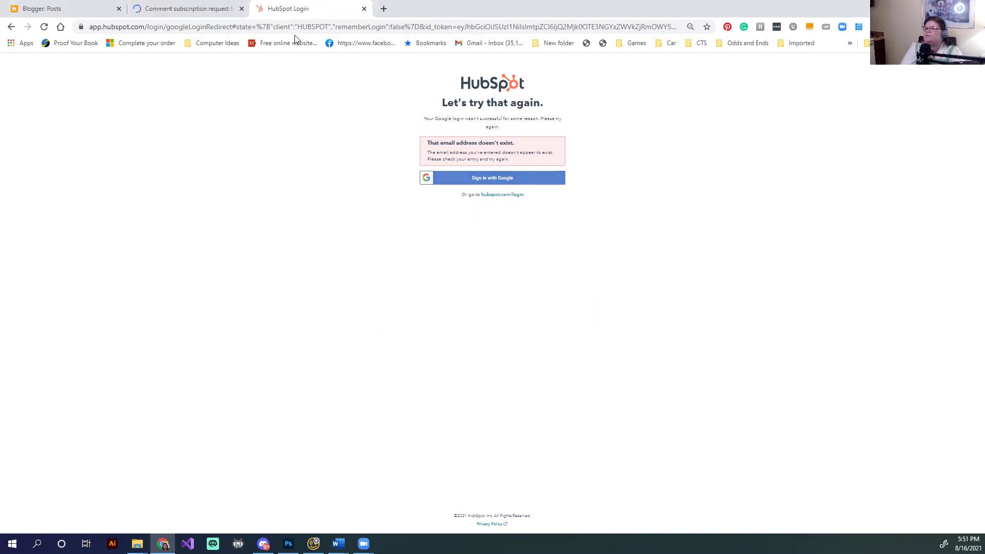
# Log in to HubSpot's email form with the blog's Gmail address and the account password
pyautogui.click(511, 198)
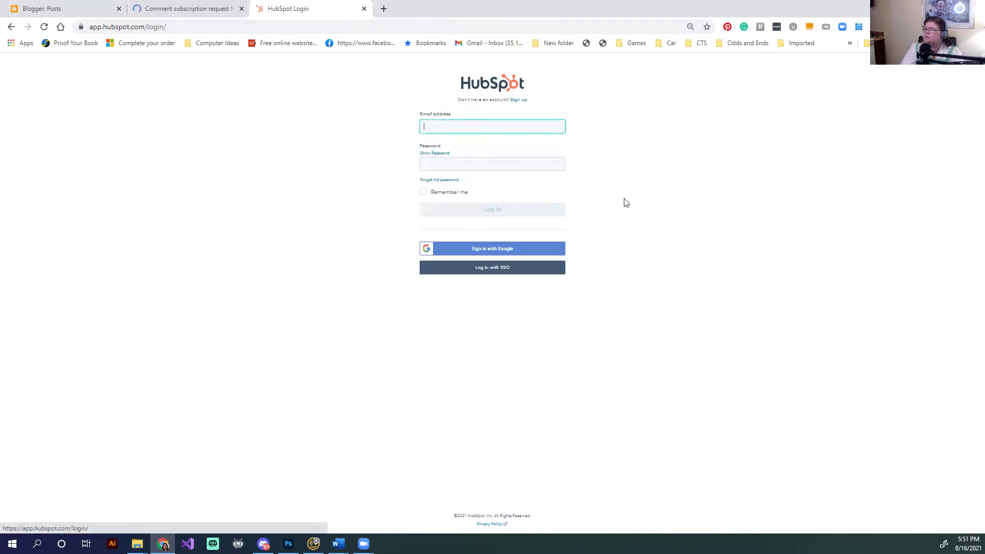
pyautogui.click(522, 123)
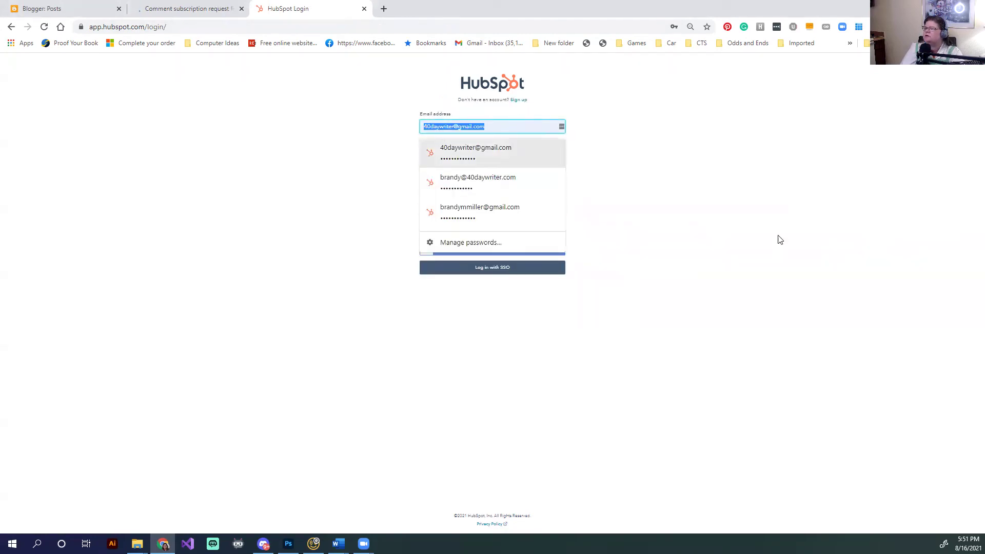
pyautogui.press('BackSpace')
pyautogui.press('BackSpace')
pyautogui.press('BackSpace')
pyautogui.press('BackSpace')
pyautogui.press('BackSpace')
pyautogui.press('BackSpace')
pyautogui.press('BackSpace')
pyautogui.press('BackSpace')
pyautogui.press('BackSpace')
pyautogui.press('BackSpace')
pyautogui.press('BackSpace')
pyautogui.press('BackSpace')
pyautogui.press('BackSpace')
pyautogui.press('BackSpace')
pyautogui.press('BackSpace')
pyautogui.press('BackSpace')
pyautogui.press('BackSpace')
pyautogui.press('BackSpace')
pyautogui.press('BackSpace')
pyautogui.press('BackSpace')
pyautogui.press('BackSpace')
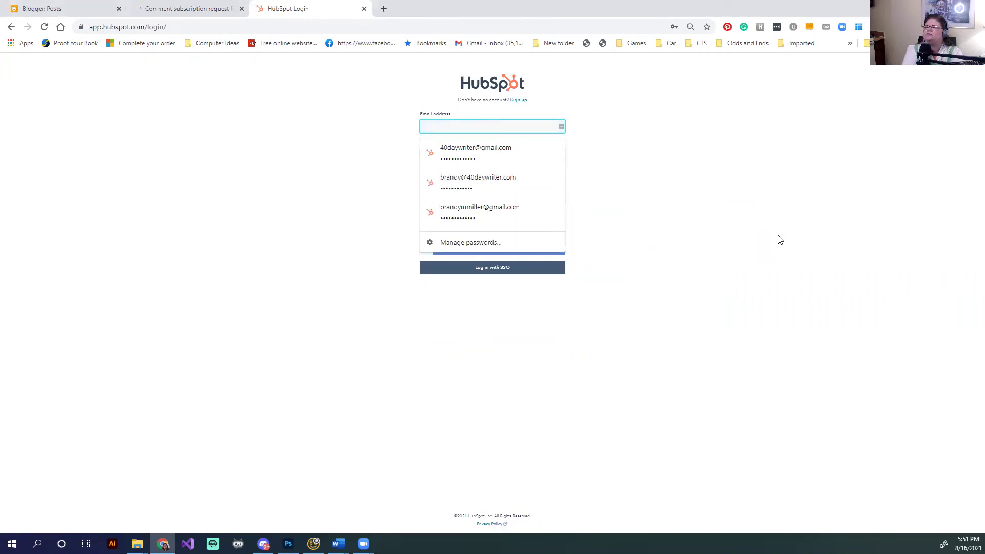
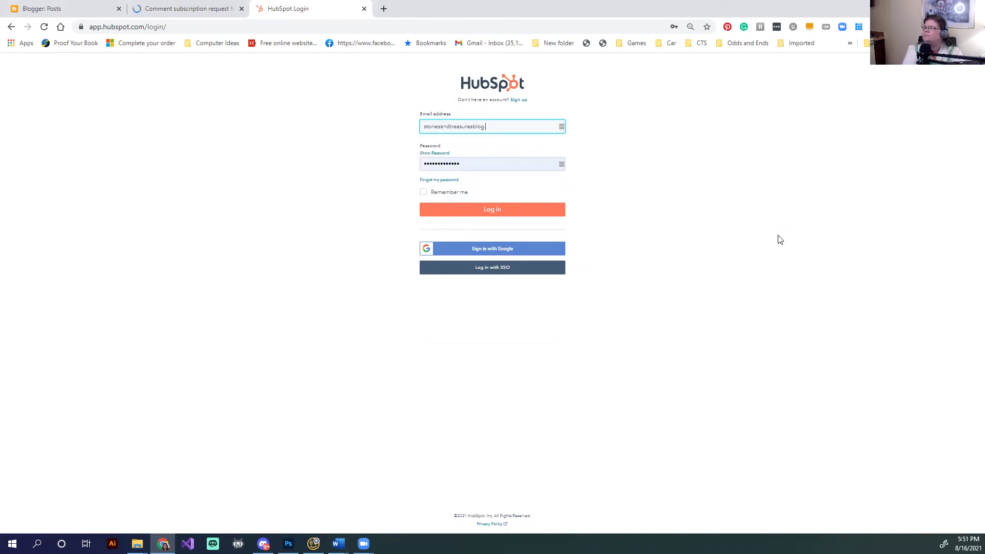
pyautogui.press('Tab')
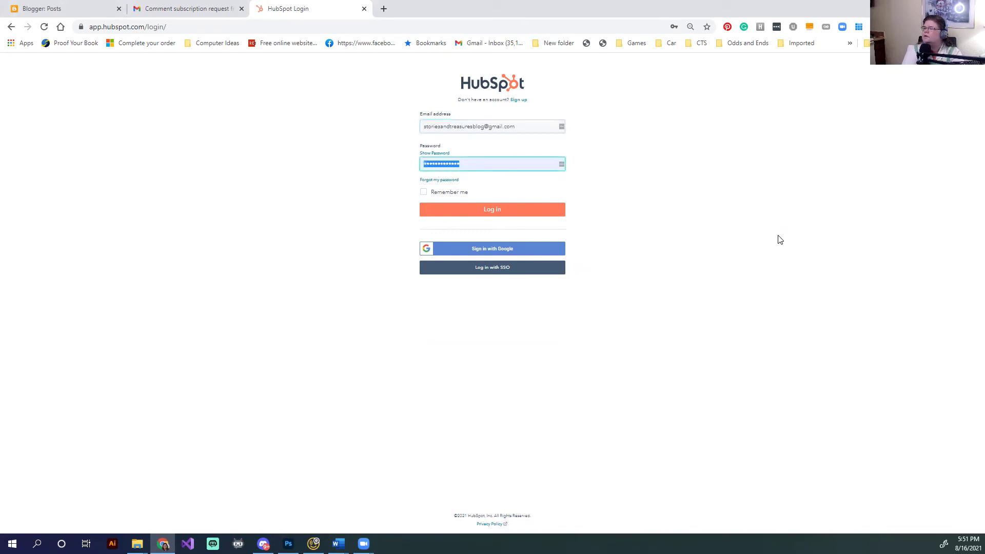
pyautogui.press('BackSpace')
pyautogui.write('••••')
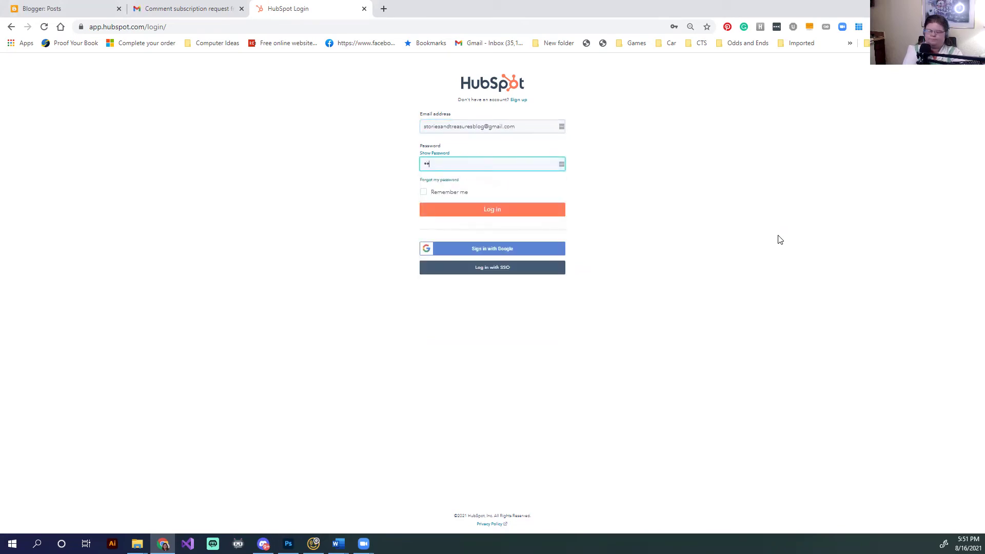
pyautogui.write('••••••••••')
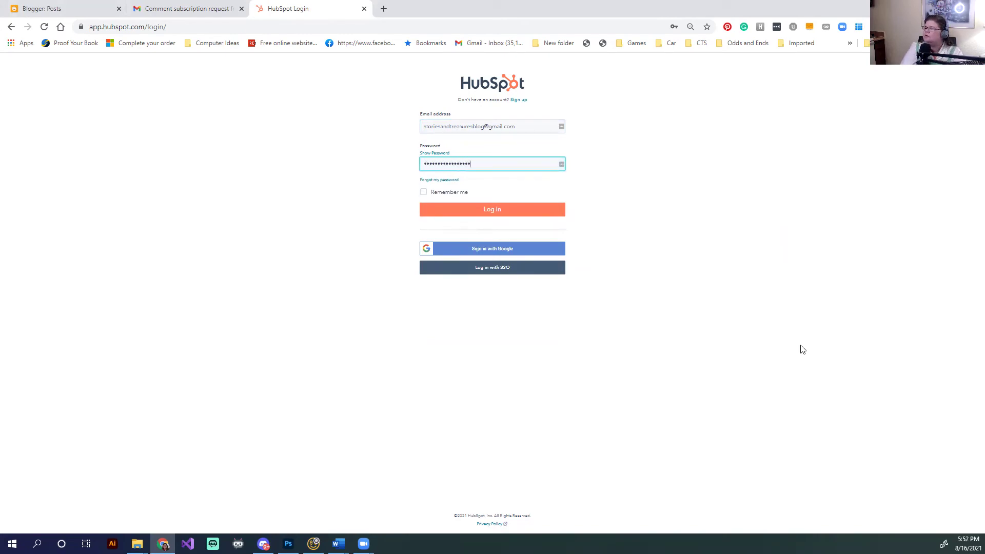
pyautogui.click(492, 214)
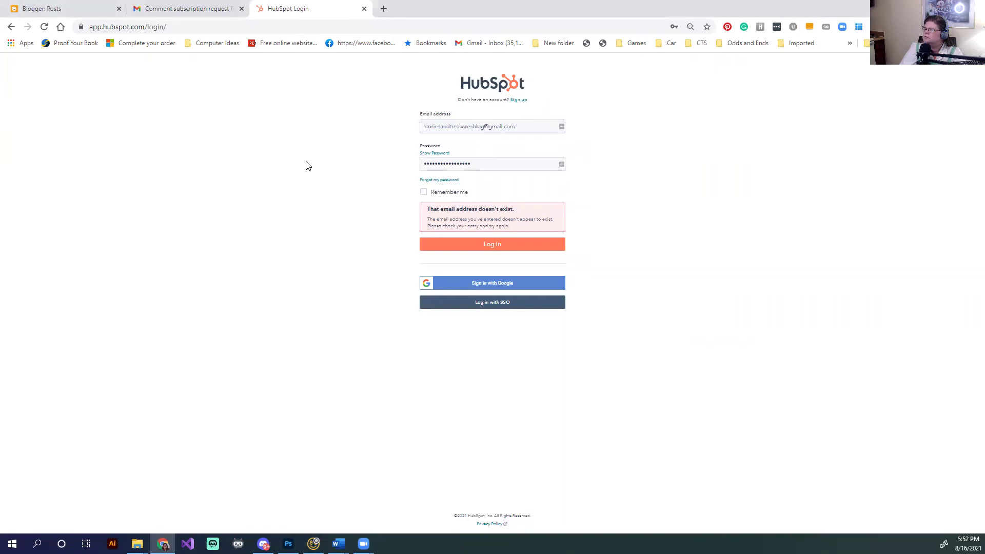
# Check the Gmail inbox, then return to HubSpot and select the whole email address
pyautogui.click(174, 8)
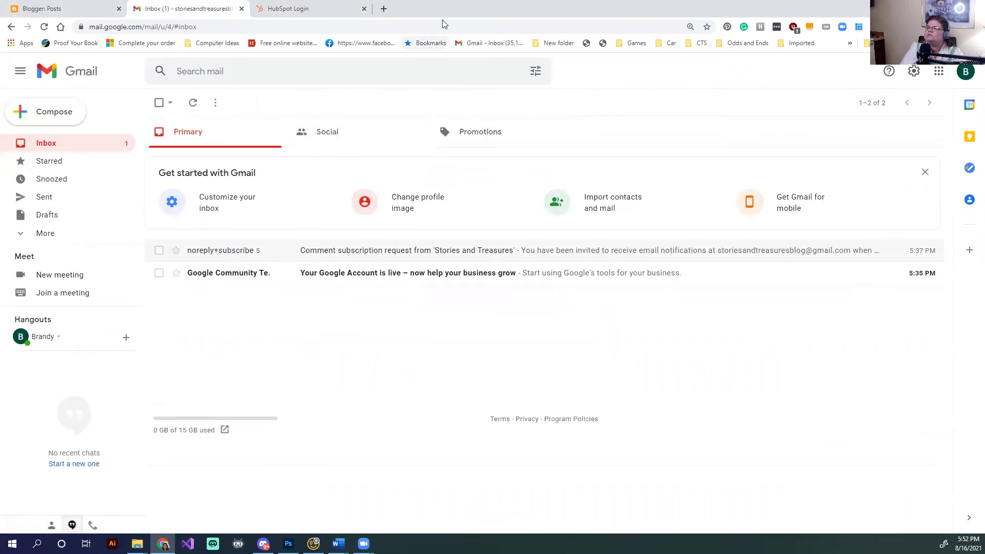
pyautogui.click(291, 10)
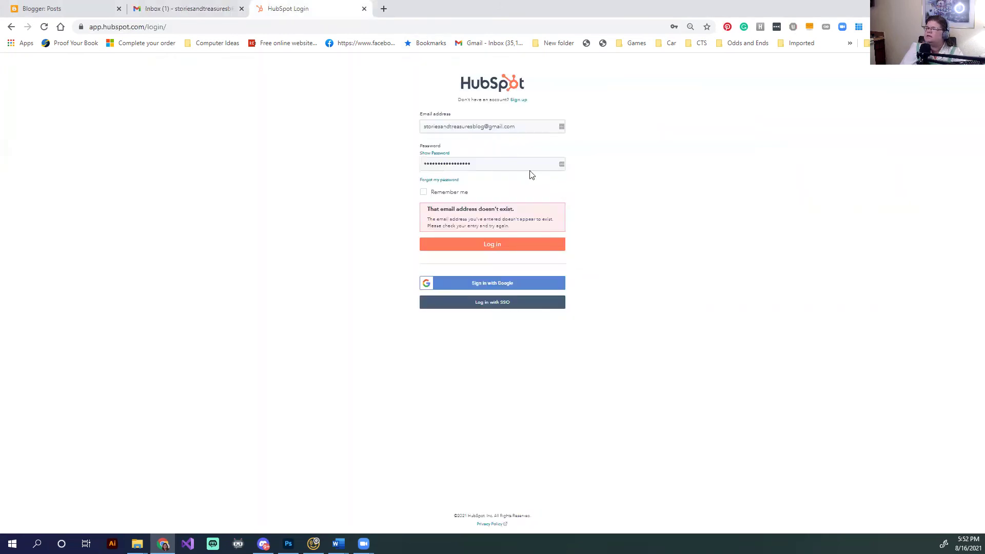
pyautogui.tripleClick(470, 126)
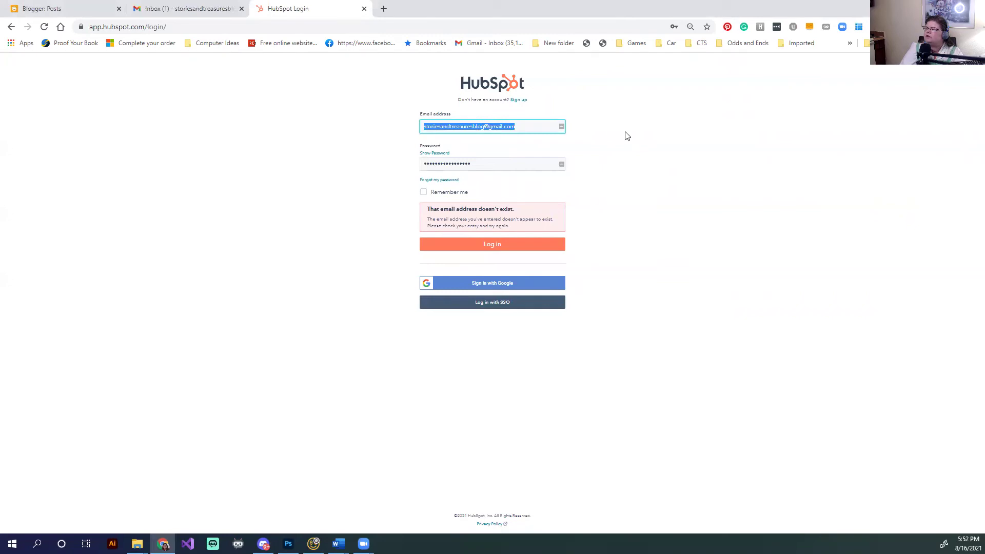
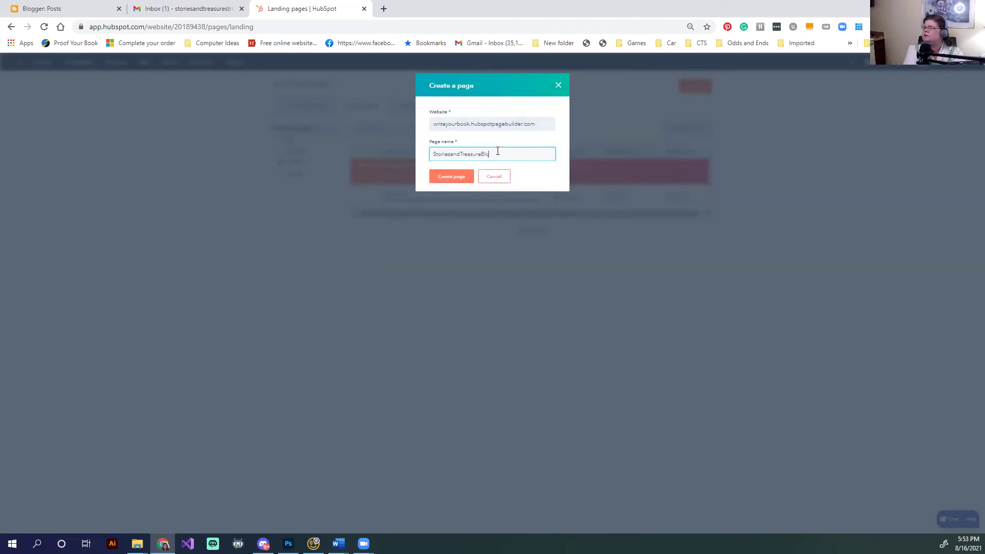
# Create the new landing page named StoriesandTreasuresBlog
pyautogui.doubleClick(497, 152)
pyautogui.click(449, 177)
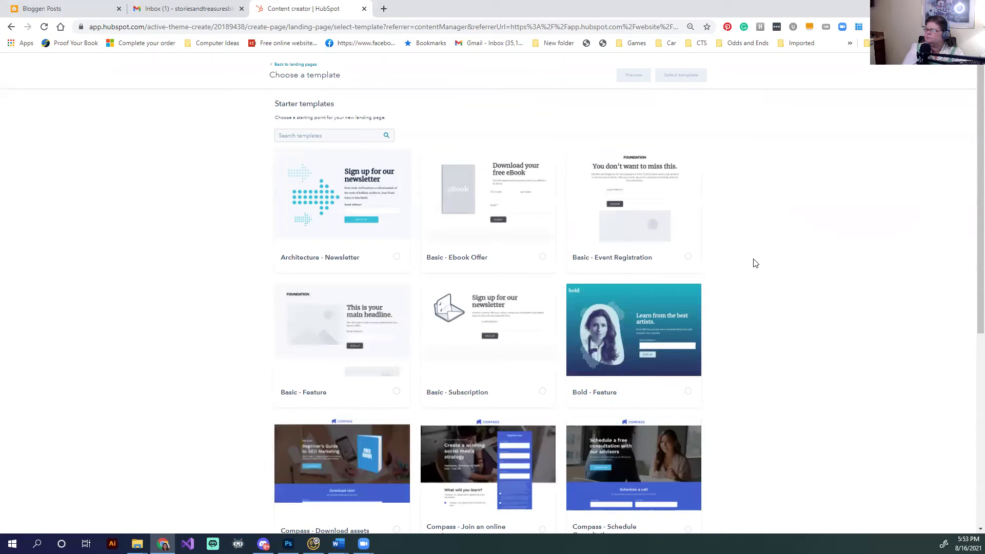
# Browse the starter templates and start the page from the Basic - Ebook Offer template
pyautogui.scroll(-3, 755, 263)
pyautogui.scroll(-2, 755, 264)
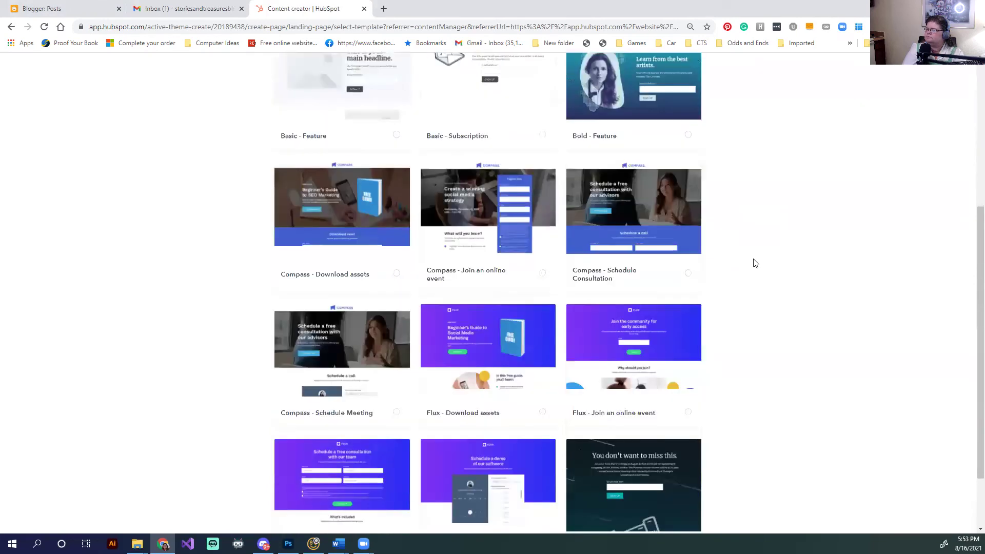
pyautogui.scroll(-2, 755, 263)
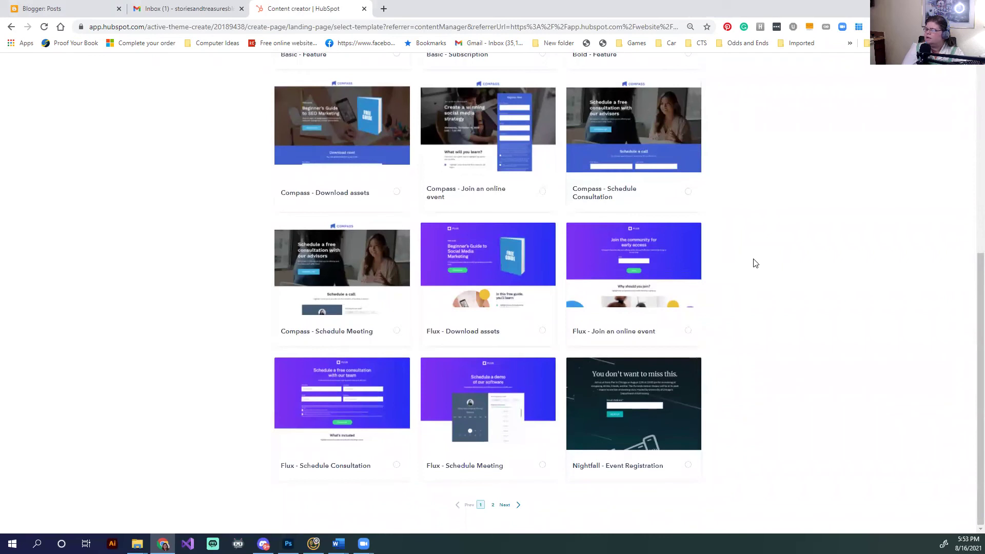
pyautogui.scroll(5, 755, 263)
pyautogui.scroll(-5, 755, 263)
pyautogui.scroll(3, 487, 390)
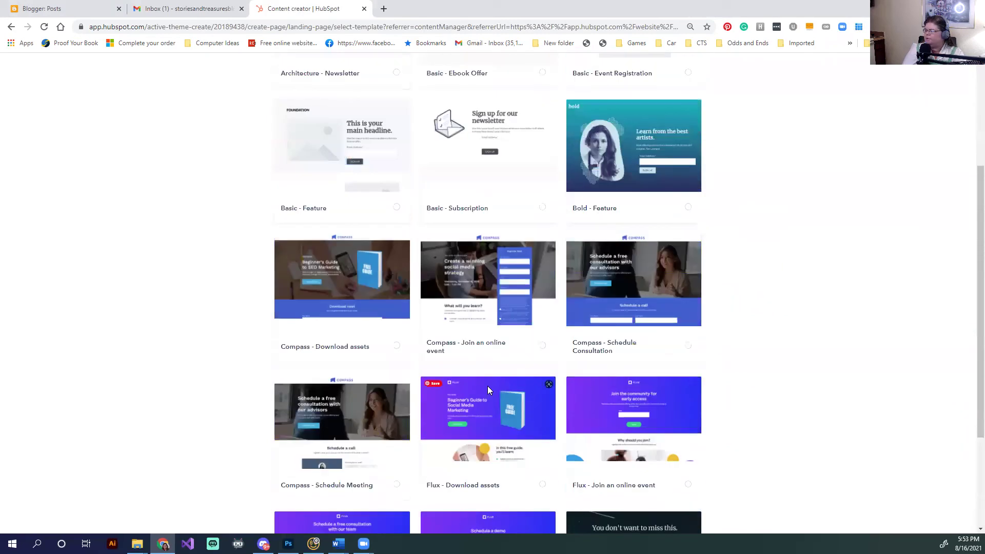
pyautogui.scroll(4, 490, 384)
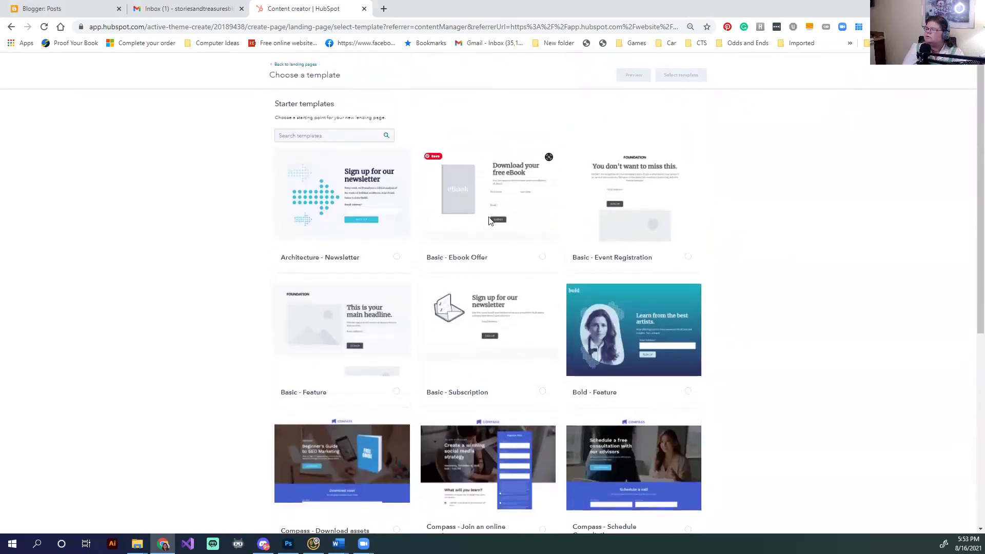
pyautogui.click(472, 252)
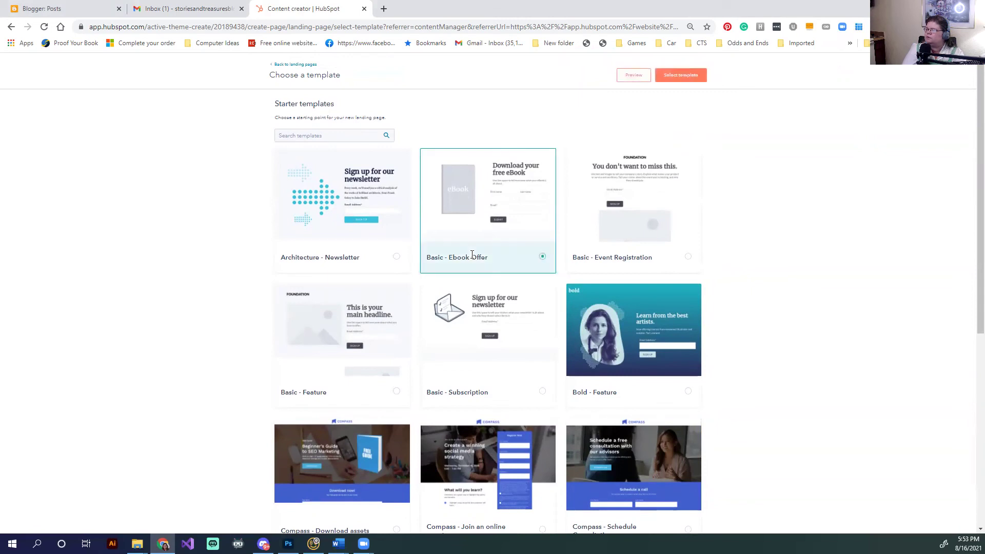
pyautogui.click(675, 82)
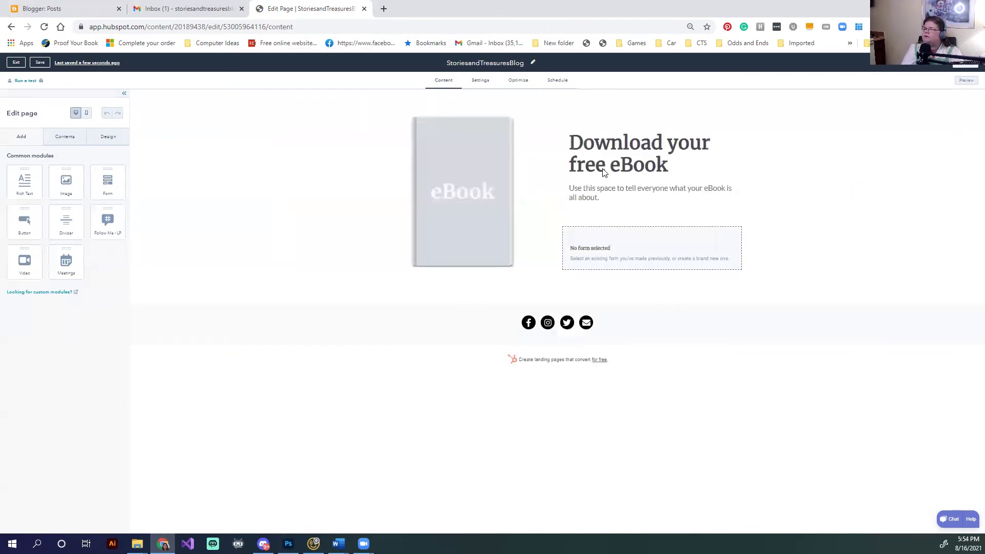
# Replace the placeholder description with a draft offering free stories not found on the blog
pyautogui.click(633, 167)
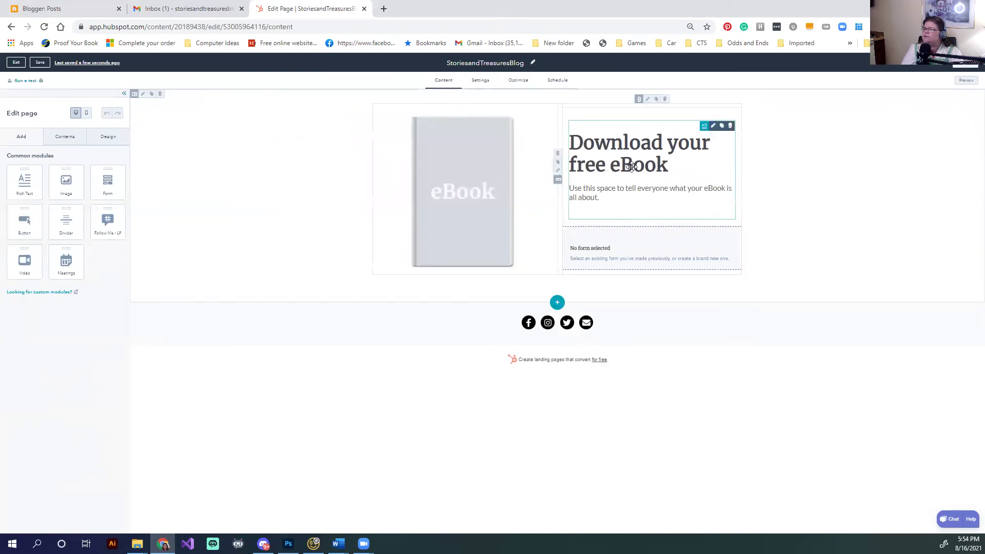
pyautogui.click(633, 203)
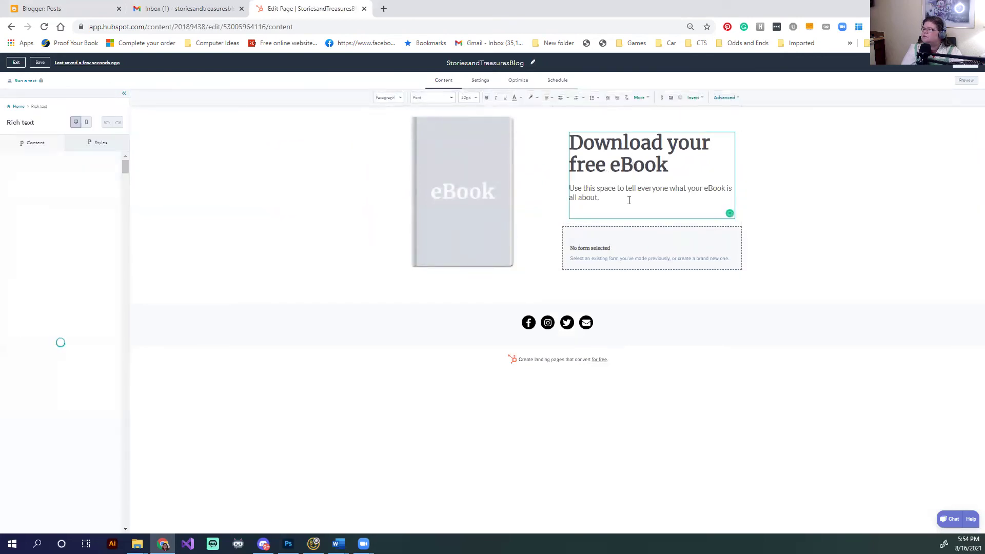
pyautogui.moveTo(632, 198); pyautogui.dragTo(572, 188)
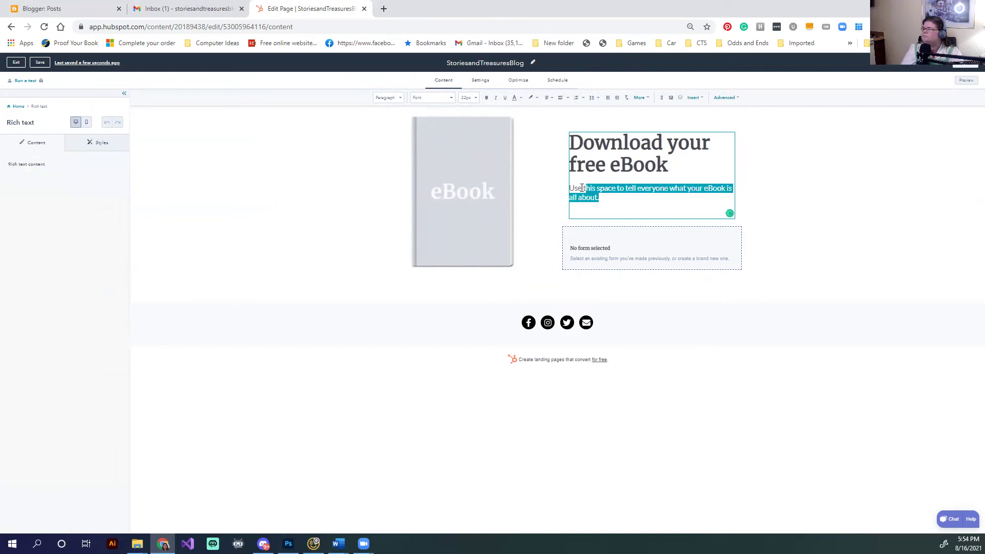
pyautogui.write('Get a free copy of Stories and Treasures')
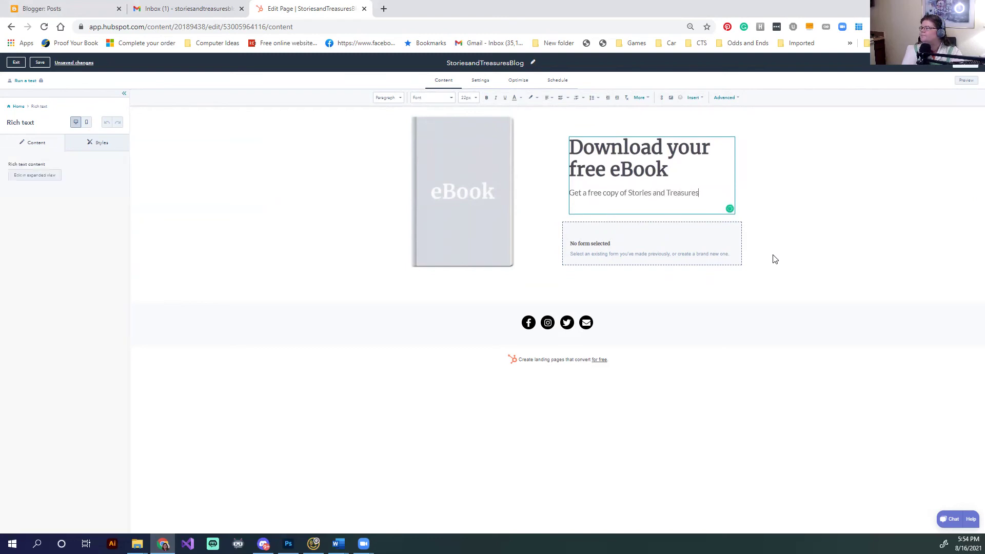
pyautogui.write(' in')
pyautogui.write(' eBook Forma')
pyautogui.write('t')
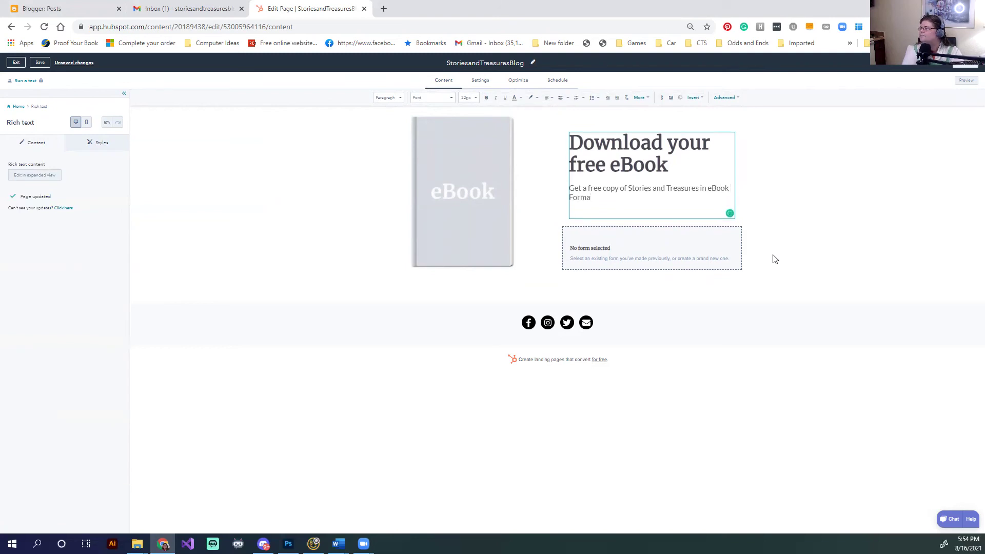
pyautogui.press('BackSpace')
pyautogui.press('BackSpace')
pyautogui.press('BackSpace')
pyautogui.press('BackSpace')
pyautogui.press('BackSpace')
pyautogui.press('BackSpace')
pyautogui.press('BackSpace')
pyautogui.press('BackSpace')
pyautogui.press('BackSpace')
pyautogui.press('BackSpace')
pyautogui.press('BackSpace')
pyautogui.press('BackSpace')
pyautogui.press('BackSpace')
pyautogui.press('BackSpace')
pyautogui.press('BackSpace')
pyautogui.press('BackSpace')
pyautogui.press('BackSpace')
pyautogui.press('BackSpace')
pyautogui.press('BackSpace')
pyautogui.press('BackSpace')
pyautogui.press('BackSpace')
pyautogui.press('BackSpace')
pyautogui.press('BackSpace')
pyautogui.press('BackSpace')
pyautogui.press('BackSpace')
pyautogui.press('BackSpace')
pyautogui.press('BackSpace')
pyautogui.press('BackSpace')
pyautogui.press('BackSpace')
pyautogui.press('BackSpace')
pyautogui.press('BackSpace')
pyautogui.press('BackSpace')
pyautogui.press('BackSpace')
pyautogui.press('BackSpace')
pyautogui.press('BackSpace')
pyautogui.press('BackSpace')
pyautogui.press('BackSpace')
pyautogui.press('BackSpace')
pyautogui.press('BackSpace')
pyautogui.press('BackSpace')
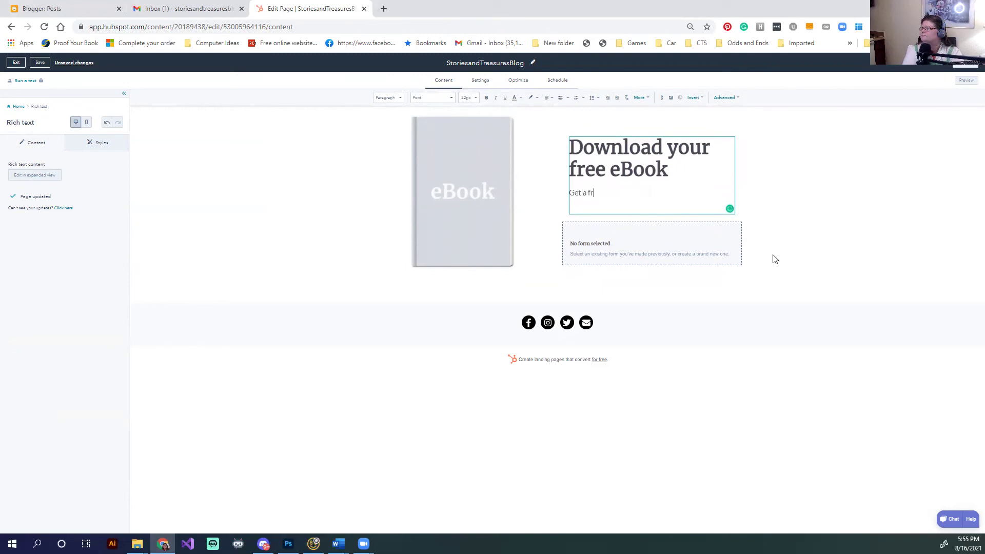
pyautogui.write('free selection of stories from Stories and Trea')
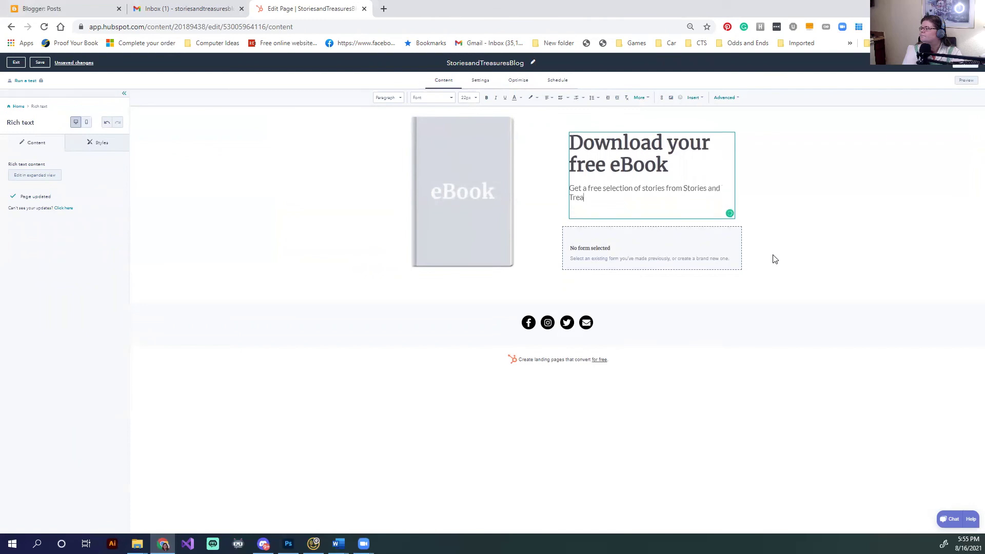
pyautogui.write('sures with not found on our')
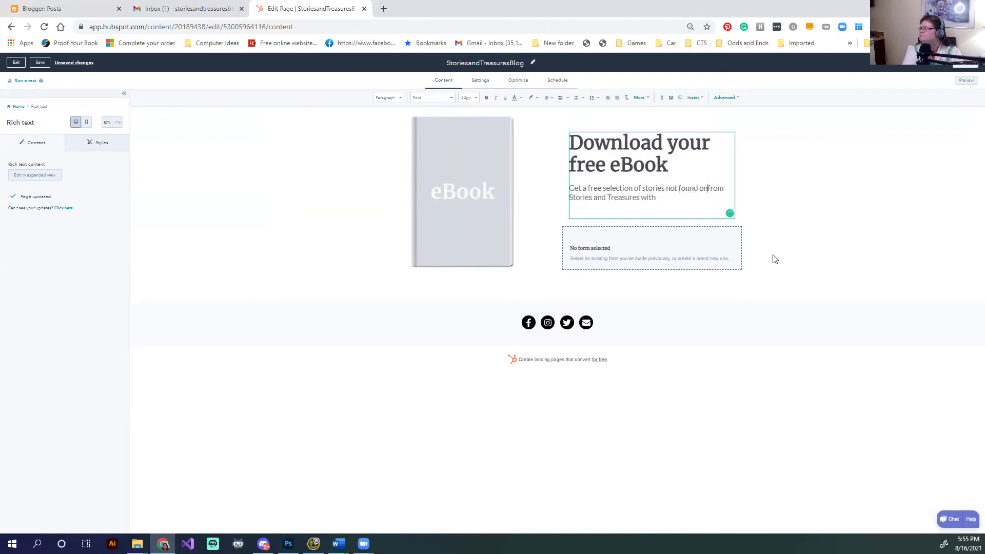
pyautogui.write(' blog')
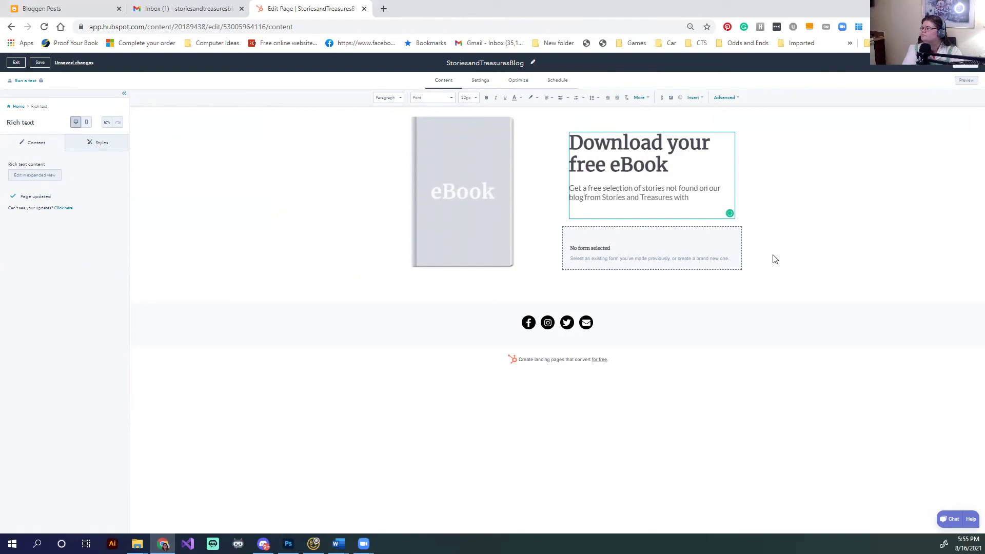
pyautogui.hotkey('shift', 'Right')
pyautogui.hotkey('shift', 'Right')
pyautogui.hotkey('shift', 'Right')
pyautogui.hotkey('shift', 'Right')
pyautogui.hotkey('shift', 'Right')
pyautogui.hotkey('shift', 'Right')
pyautogui.hotkey('shift', 'Right')
pyautogui.hotkey('shift', 'Right')
pyautogui.hotkey('shift', 'Right')
pyautogui.hotkey('shift', 'Right')
pyautogui.hotkey('shift', 'Right')
pyautogui.hotkey('shift', 'Right')
pyautogui.hotkey('shift', 'Right')
pyautogui.hotkey('shift', 'Right')
pyautogui.hotkey('shift', 'Right')
pyautogui.hotkey('shift', 'Right')
pyautogui.hotkey('shift', 'Right')
pyautogui.hotkey('shift', 'Right')
pyautogui.hotkey('shift', 'Right')
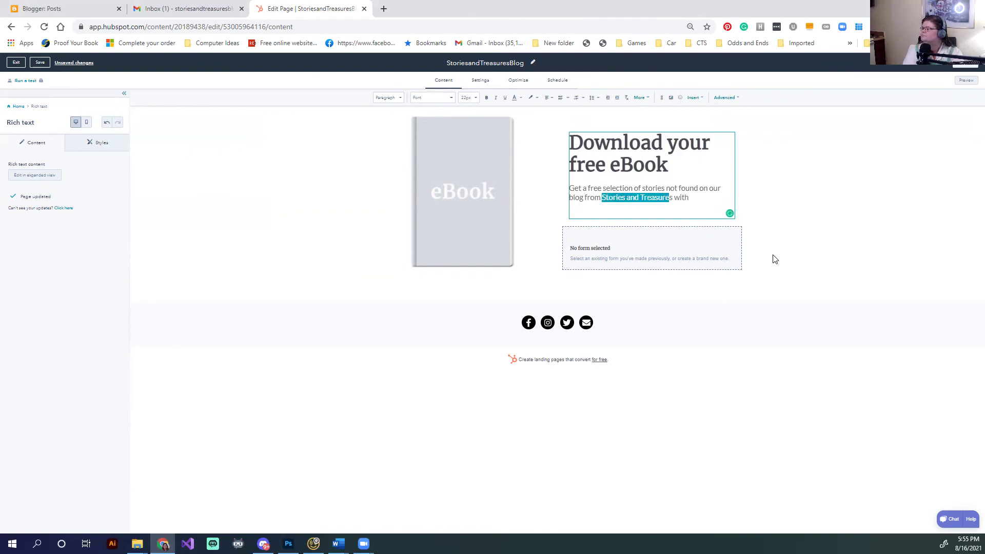
pyautogui.write('Brandy M Mi')
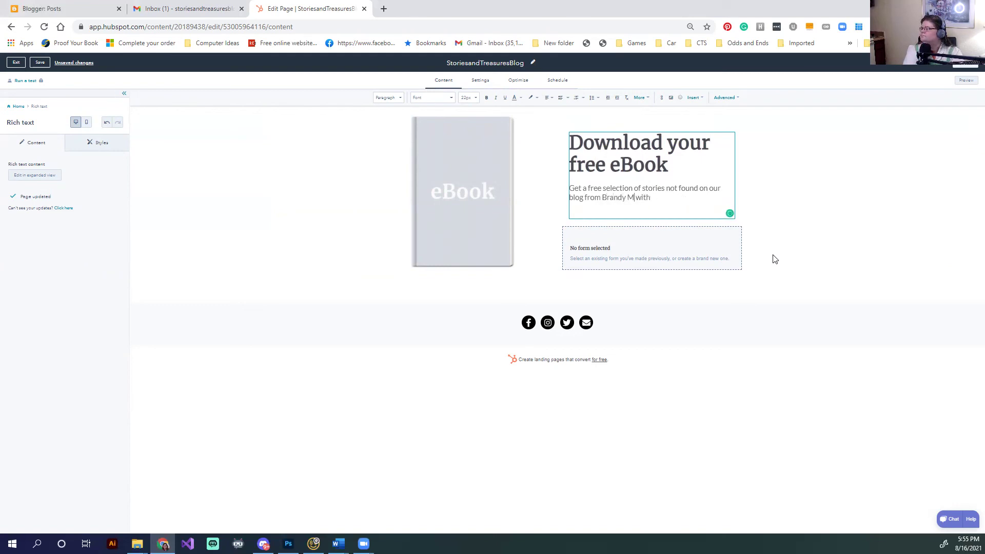
pyautogui.write('ller')
# Reword the description to promise 'our secret stash' of stories 'sent straight to your inbox.'
pyautogui.click(699, 195)
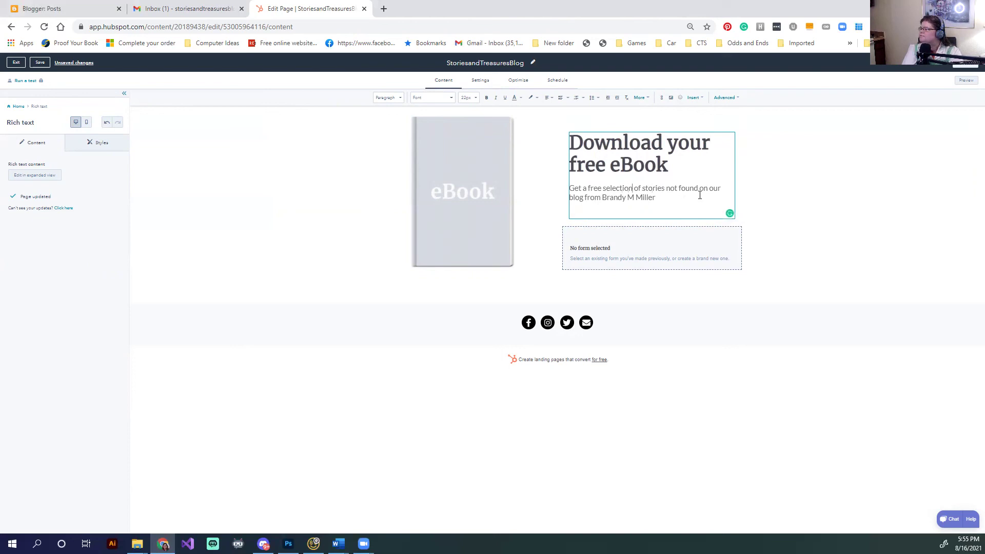
pyautogui.hotkey('ctrl', 'shift', 'Left')
pyautogui.hotkey('ctrl', 'shift', 'Left')
pyautogui.press('BackSpace')
pyautogui.press('BackSpace')
pyautogui.press('BackSpace')
pyautogui.press('BackSpace')
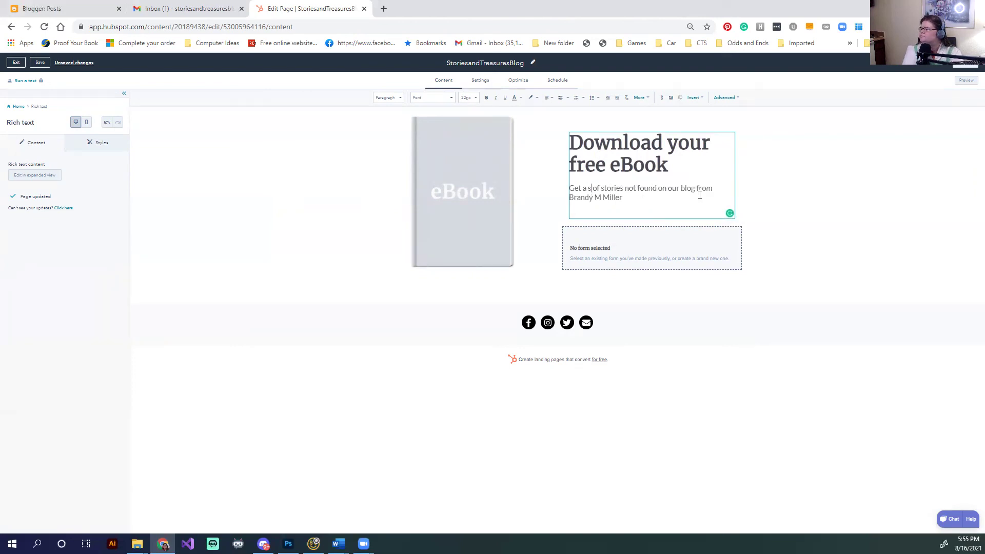
pyautogui.write('our secr')
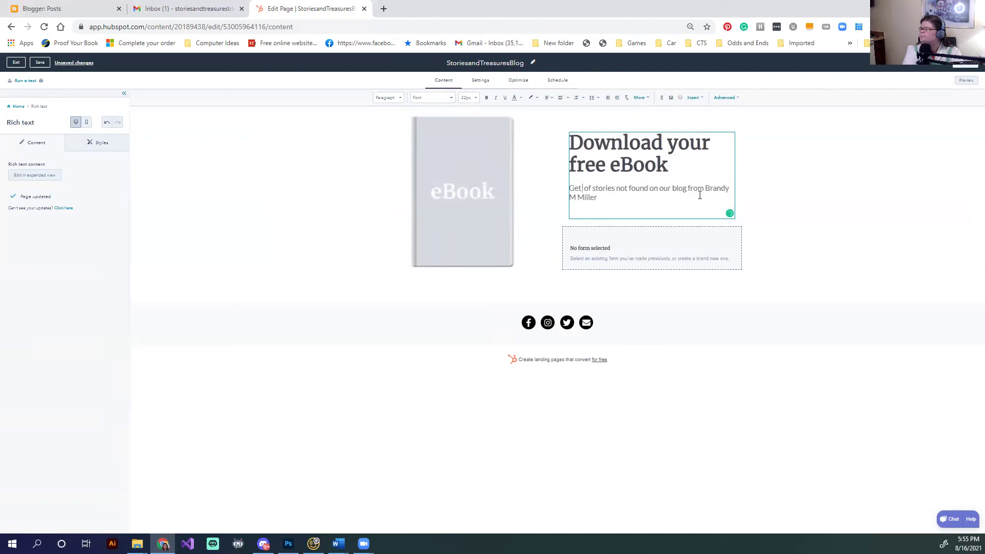
pyautogui.write('et stash')
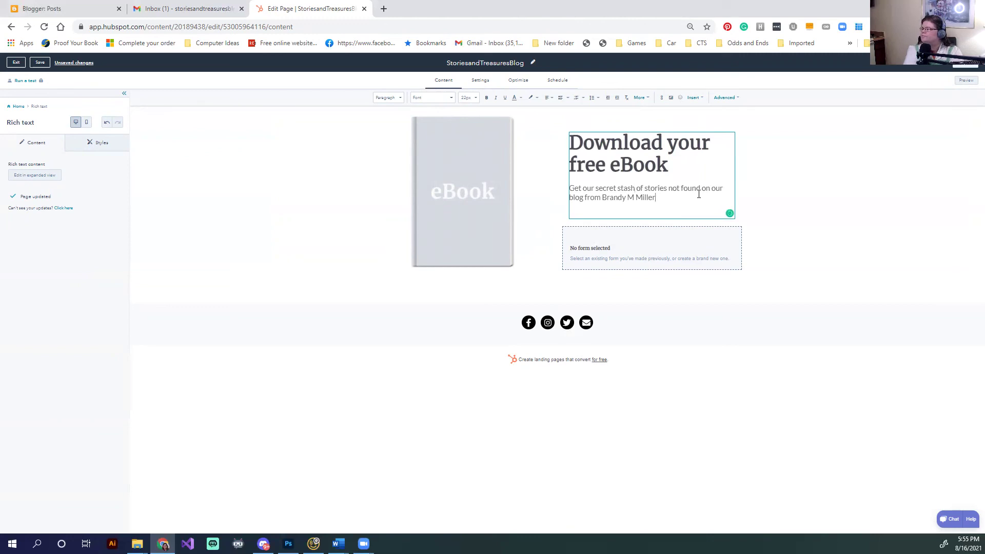
pyautogui.press('BackSpace')
pyautogui.press('BackSpace')
pyautogui.press('BackSpace')
pyautogui.press('BackSpace')
pyautogui.press('BackSpace')
pyautogui.press('BackSpace')
pyautogui.press('BackSpace')
pyautogui.press('BackSpace')
pyautogui.press('BackSpace')
pyautogui.press('BackSpace')
pyautogui.press('BackSpace')
pyautogui.press('BackSpace')
pyautogui.press('BackSpace')
pyautogui.press('BackSpace')
pyautogui.press('BackSpace')
pyautogui.press('BackSpace')
pyautogui.press('BackSpace')
pyautogui.write('ent straight to yoi')
pyautogui.press('BackSpace')
pyautogui.write('ur inbox.')
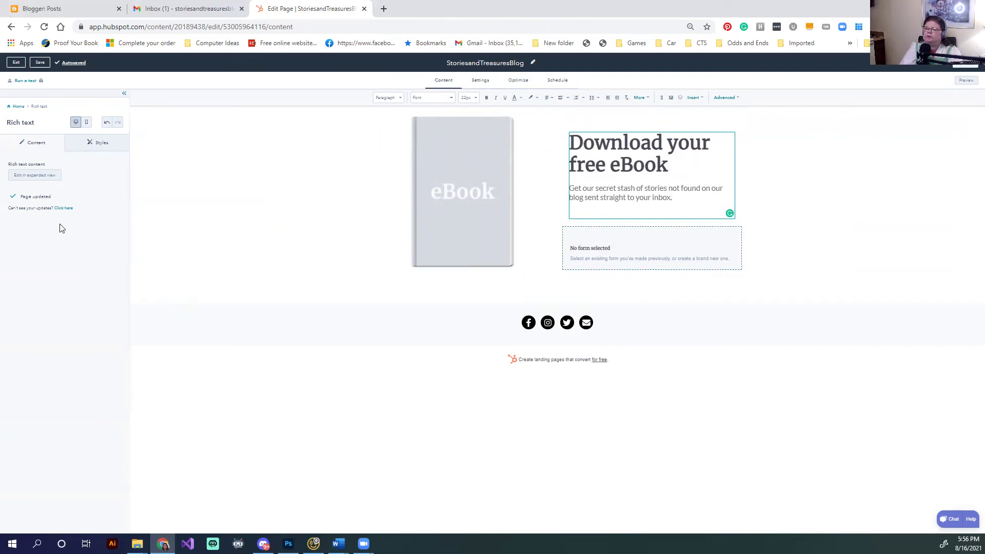
pyautogui.click(613, 257)
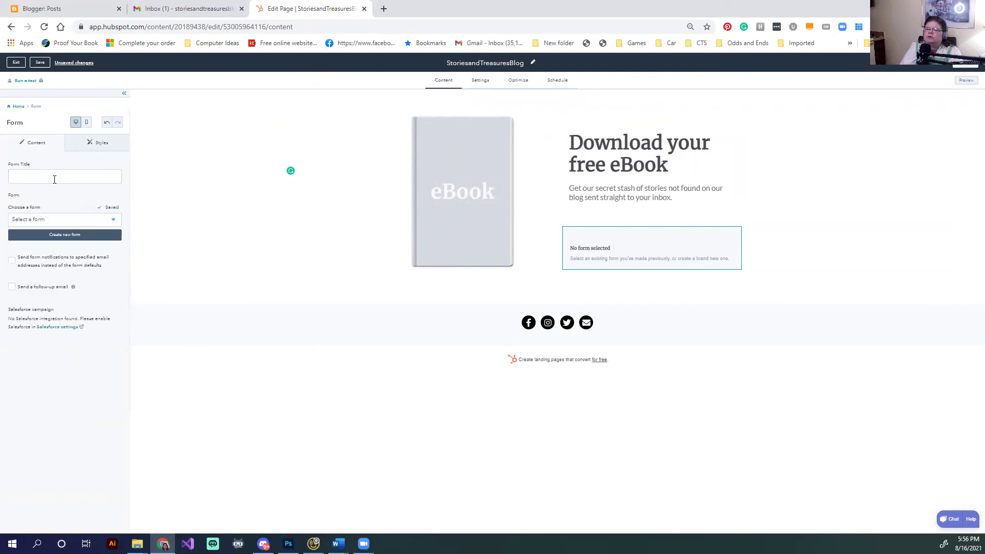
# Attach a new form, 'StoriesandTreasuresBlog form August 16, 2021', to the page's form module
pyautogui.click(77, 236)
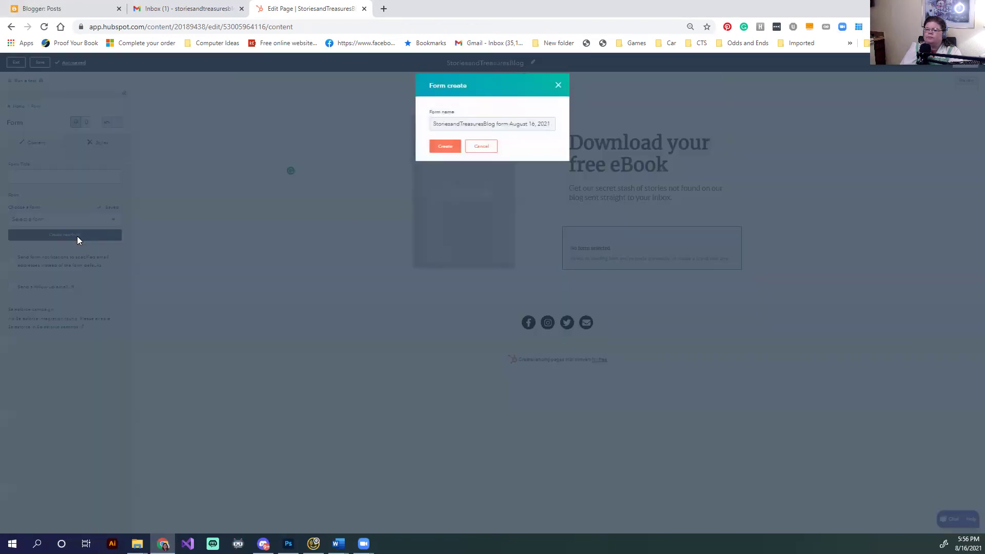
pyautogui.click(480, 153)
pyautogui.click(32, 220)
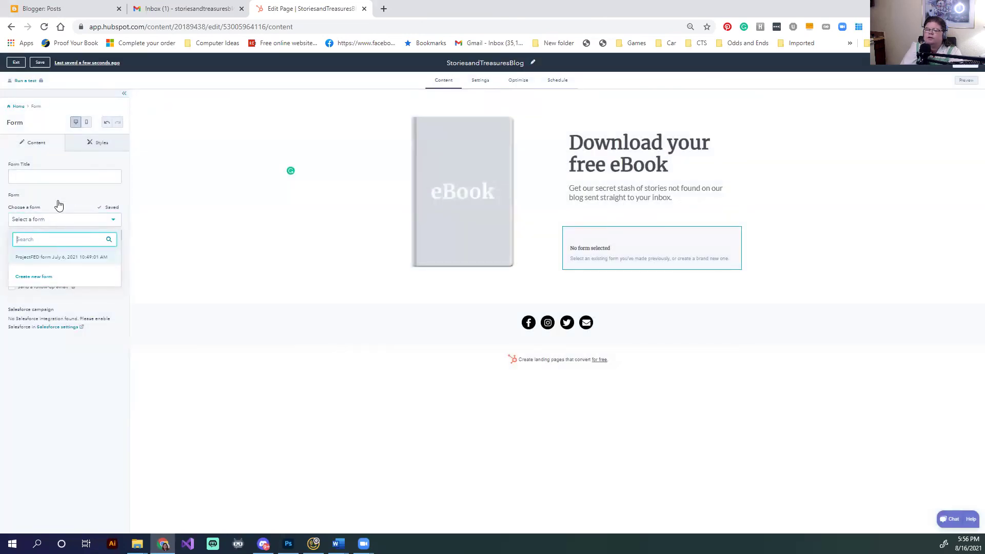
pyautogui.click(183, 275)
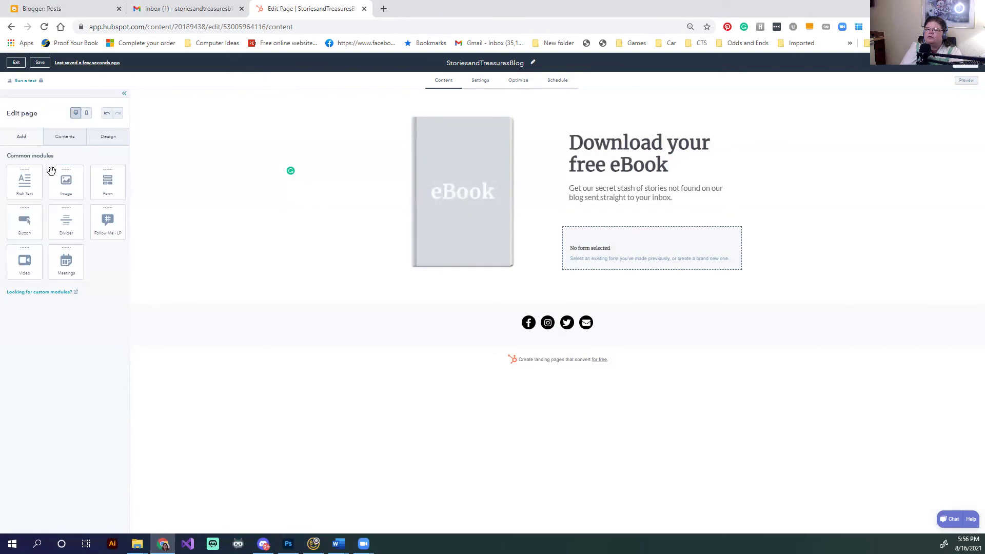
pyautogui.click(622, 254)
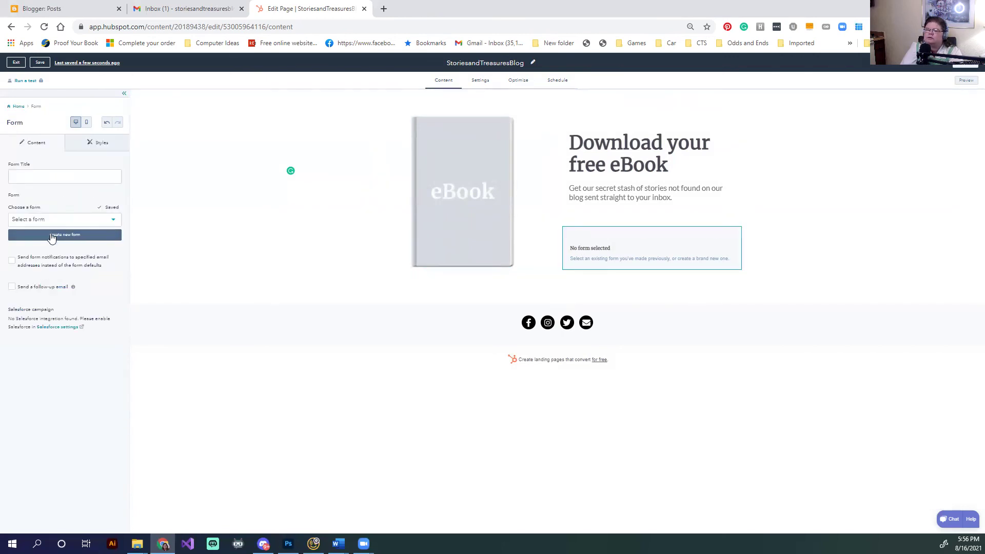
pyautogui.click(50, 230)
pyautogui.moveTo(553, 125); pyautogui.dragTo(410, 125)
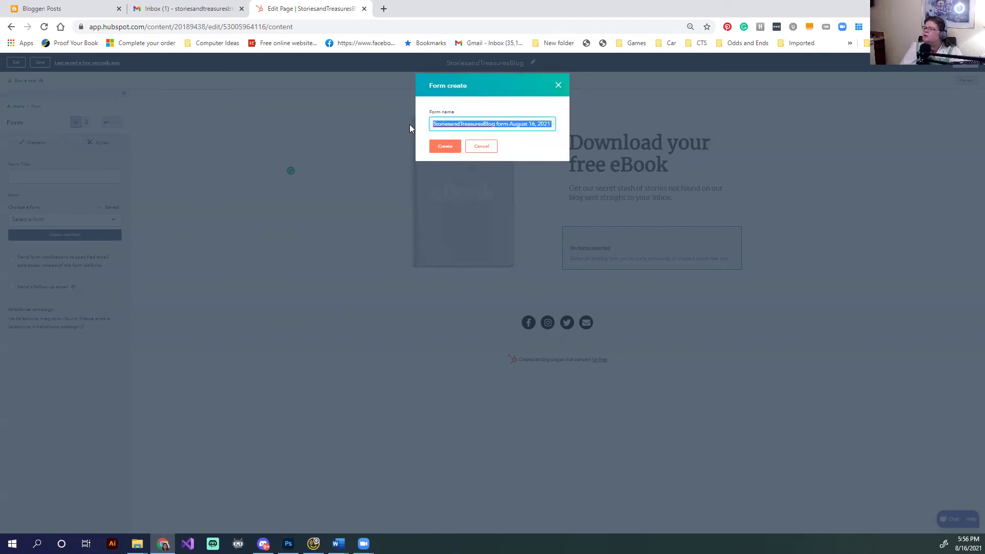
pyautogui.click(445, 148)
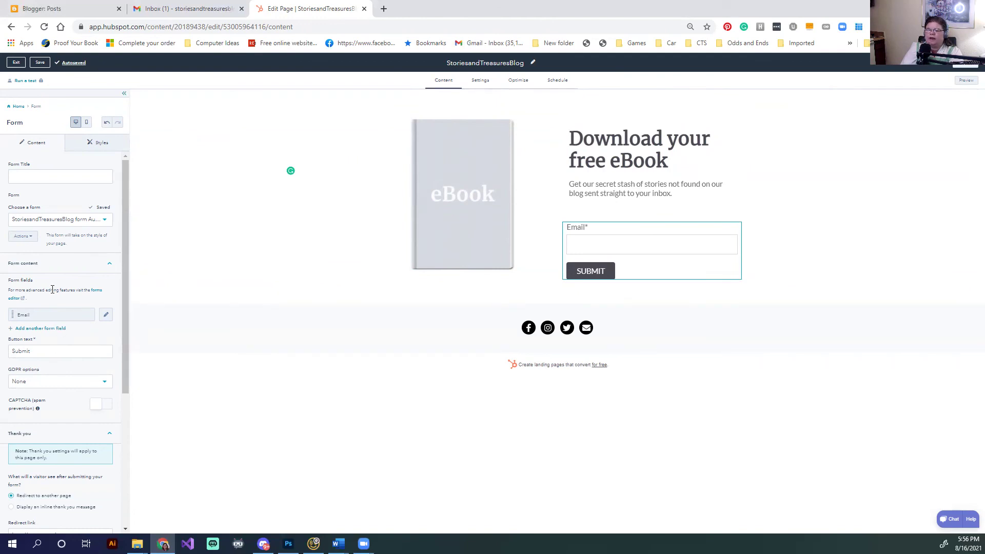
pyautogui.scroll(-2, 74, 331)
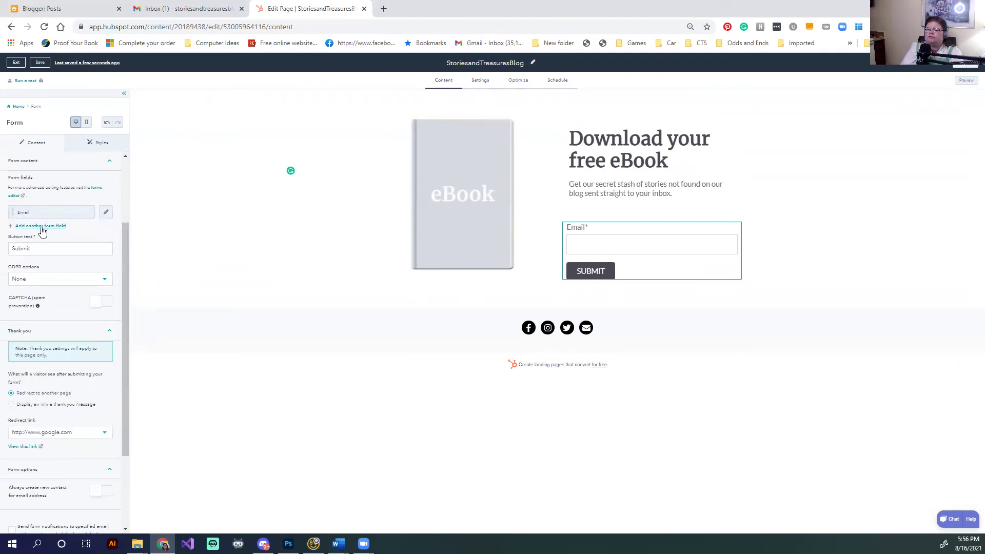
pyautogui.scroll(-2, 61, 347)
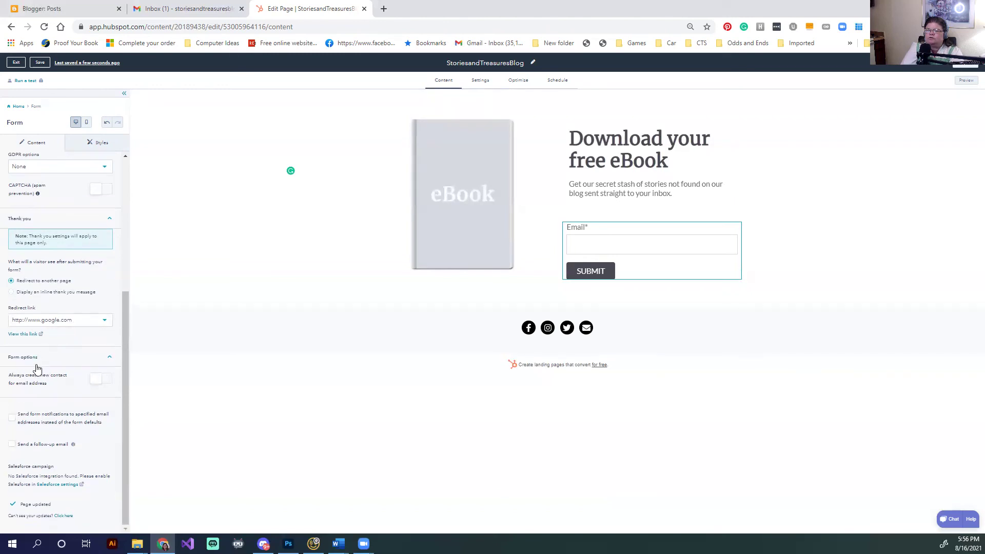
# Switch to an inline thank-you message thanking visitors for their email and confirming they're on the list
pyautogui.click(11, 294)
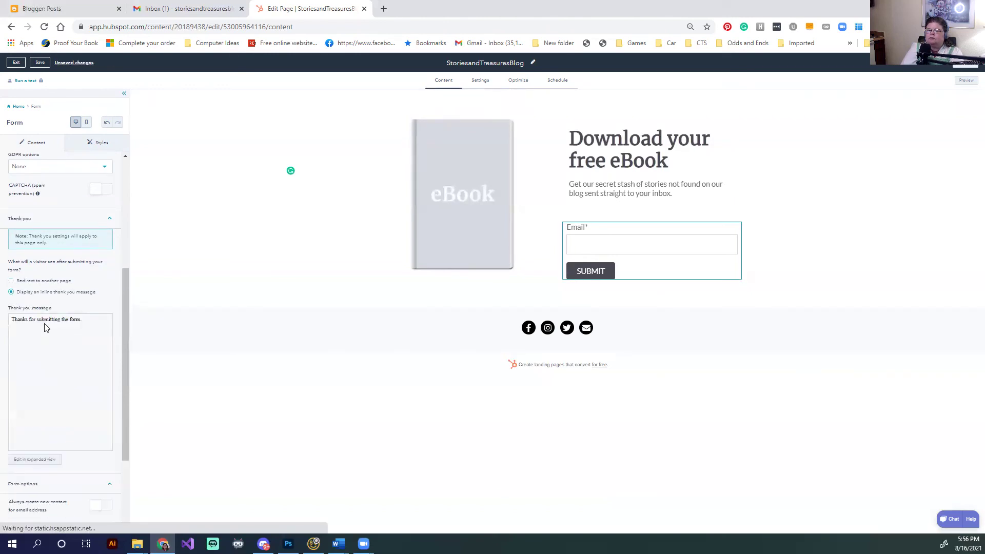
pyautogui.moveTo(96, 352); pyautogui.dragTo(10, 354)
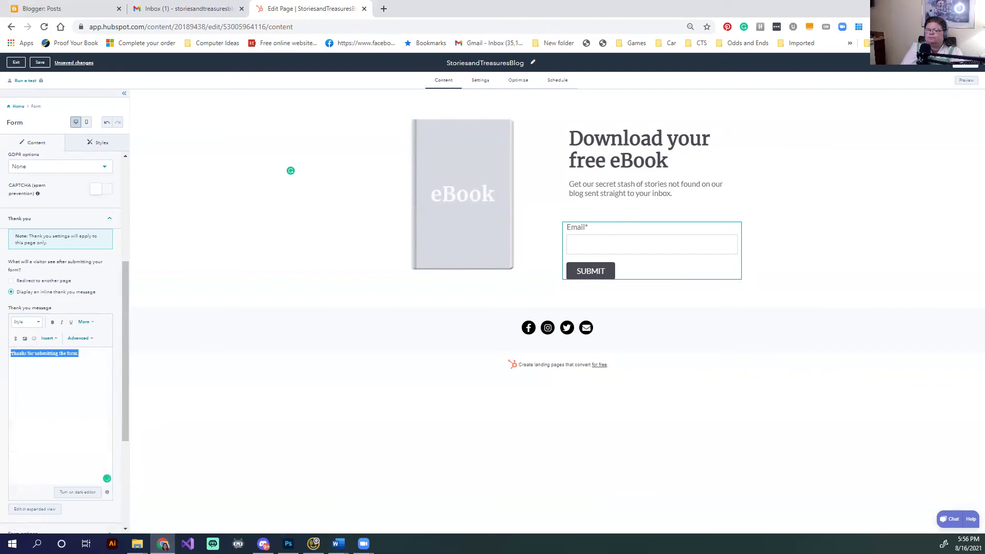
pyautogui.write('Thank you ')
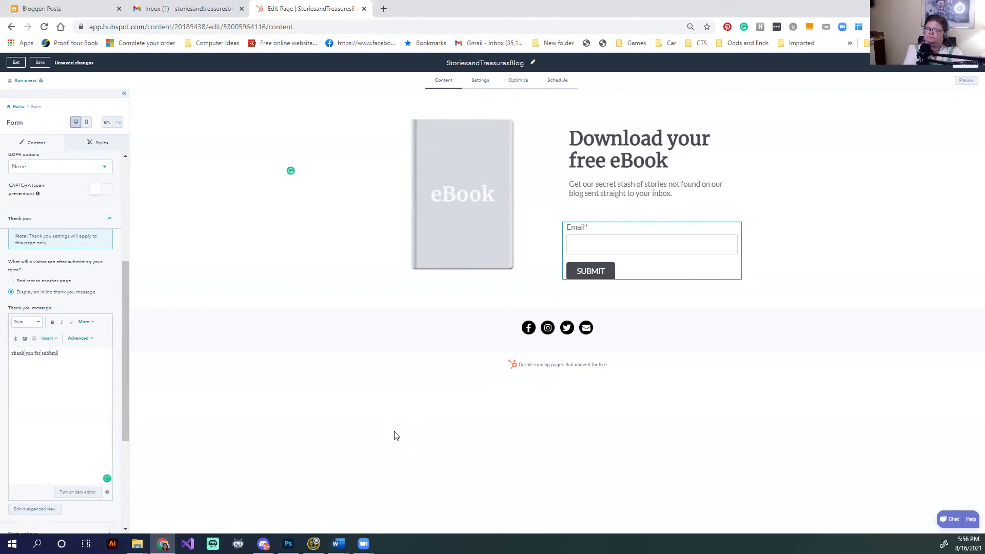
pyautogui.write('for submitting your email address, We')
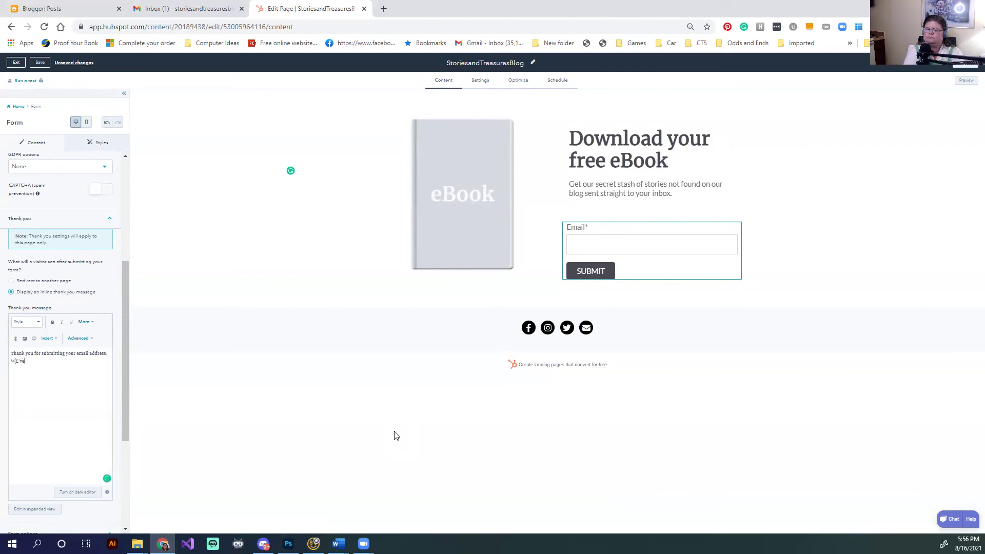
pyautogui.write("'ve added you to our list and we'll let you know when new stories become avail")
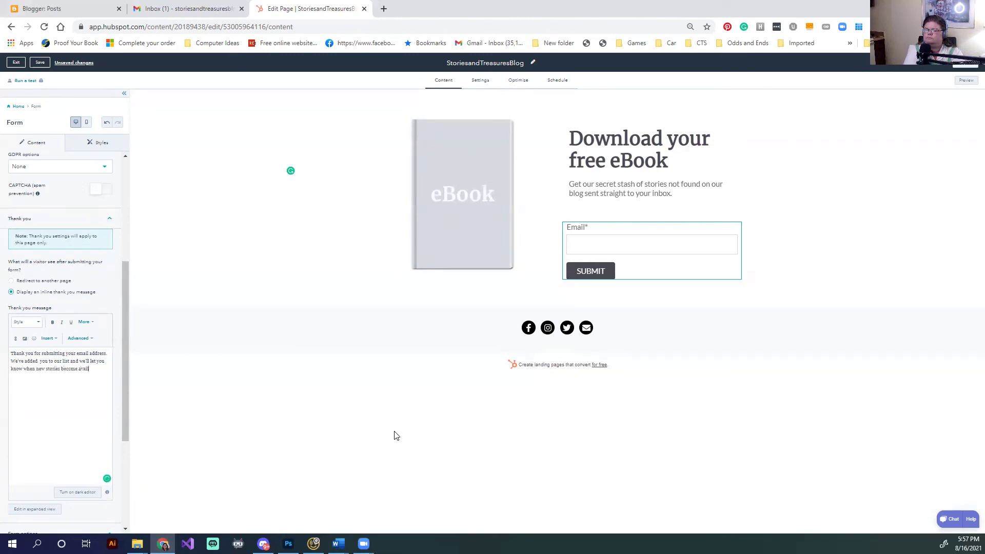
pyautogui.write('.')
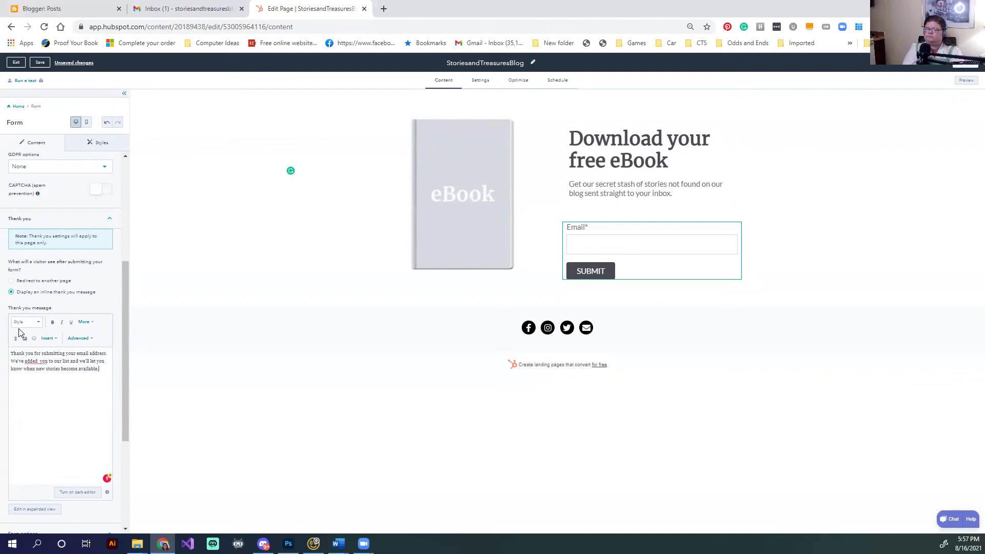
# Sign off the message with 'Thanks', the author's name and 'Stories and Treasures author'
pyautogui.press('Return')
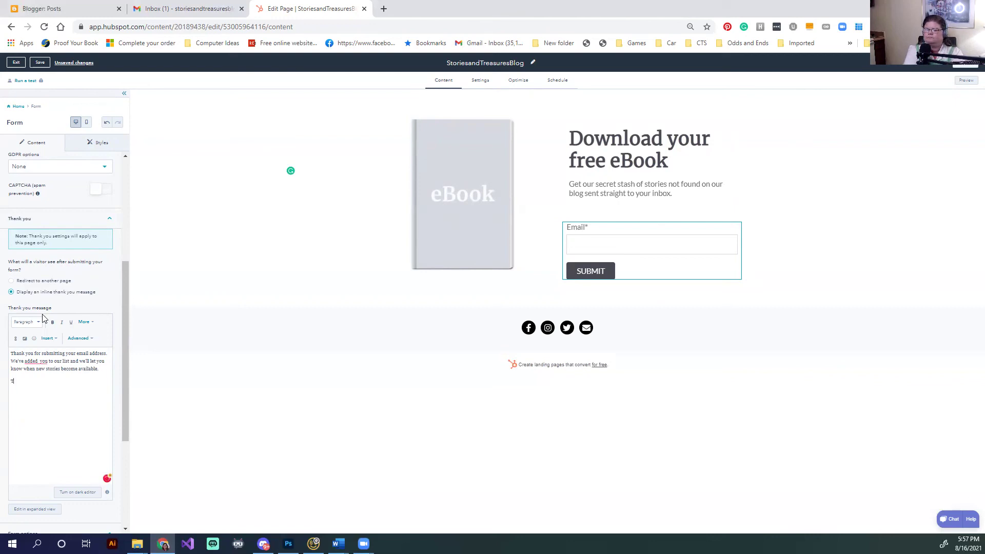
pyautogui.write('Thanks')
pyautogui.press('Return')
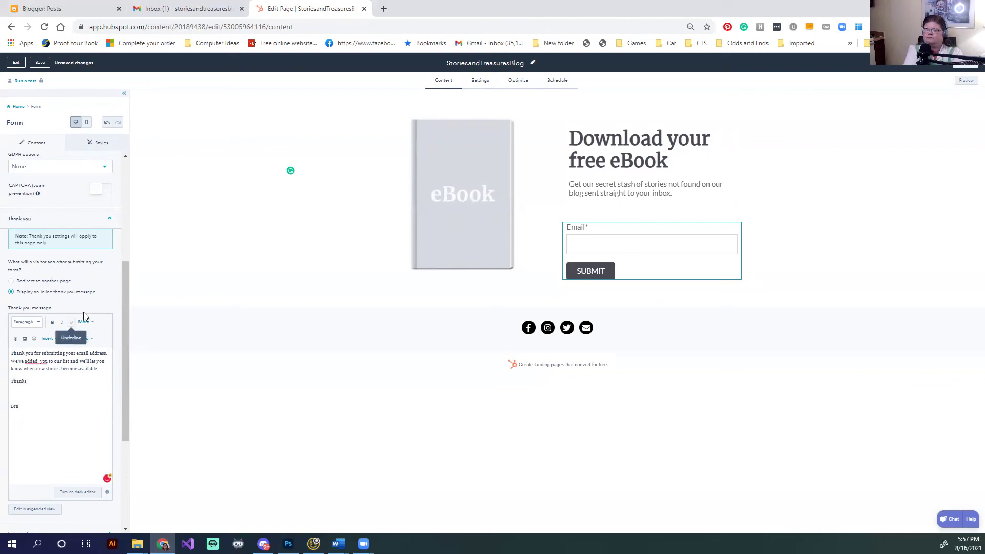
pyautogui.write('Brandy M. Miller')
pyautogui.press('Return')
pyautogui.write('Stories and Treasures autohr')
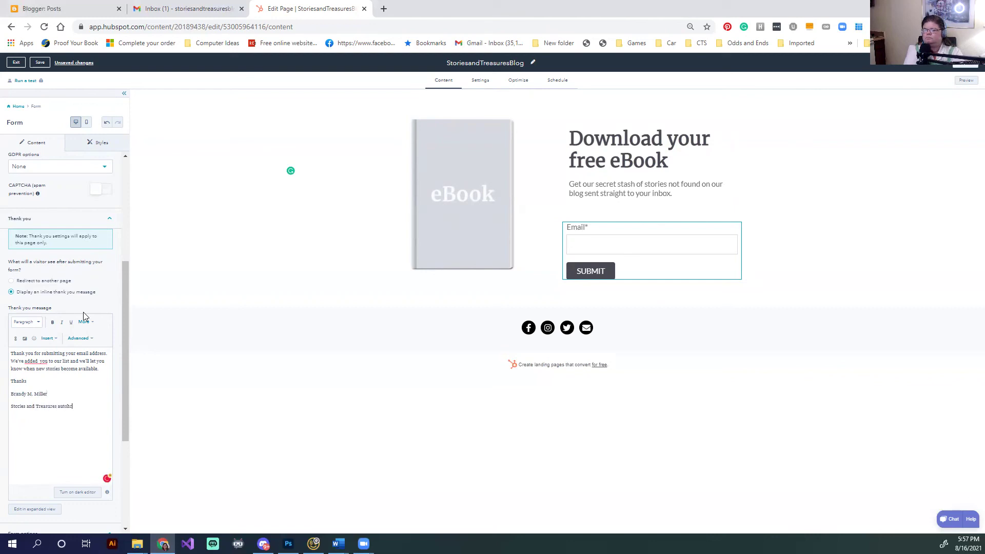
pyautogui.press('BackSpace')
pyautogui.press('BackSpace')
pyautogui.press('BackSpace')
pyautogui.scroll(-3, 88, 318)
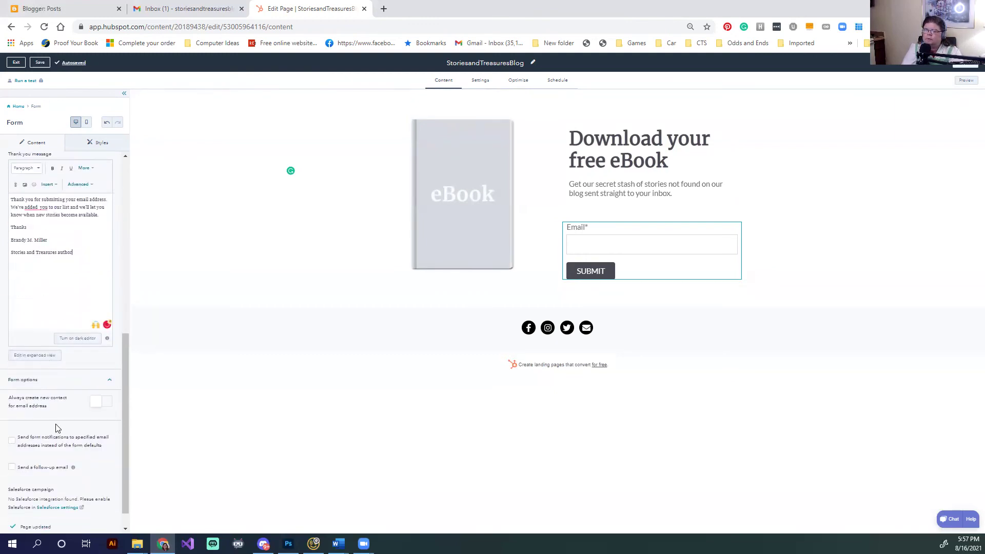
# Save the page, then select the eBook cover image module
pyautogui.scroll(-1, 58, 427)
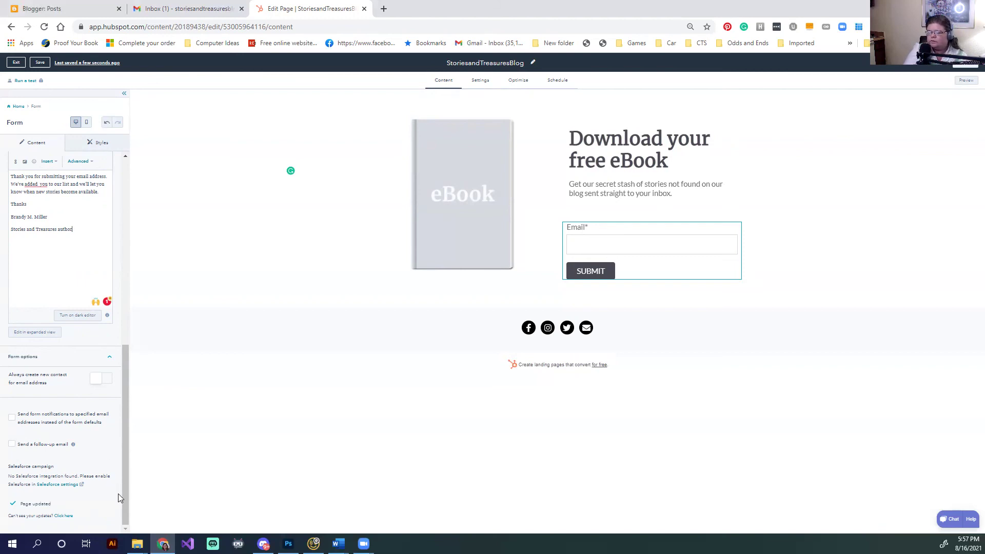
pyautogui.moveTo(128, 441); pyautogui.dragTo(118, 422)
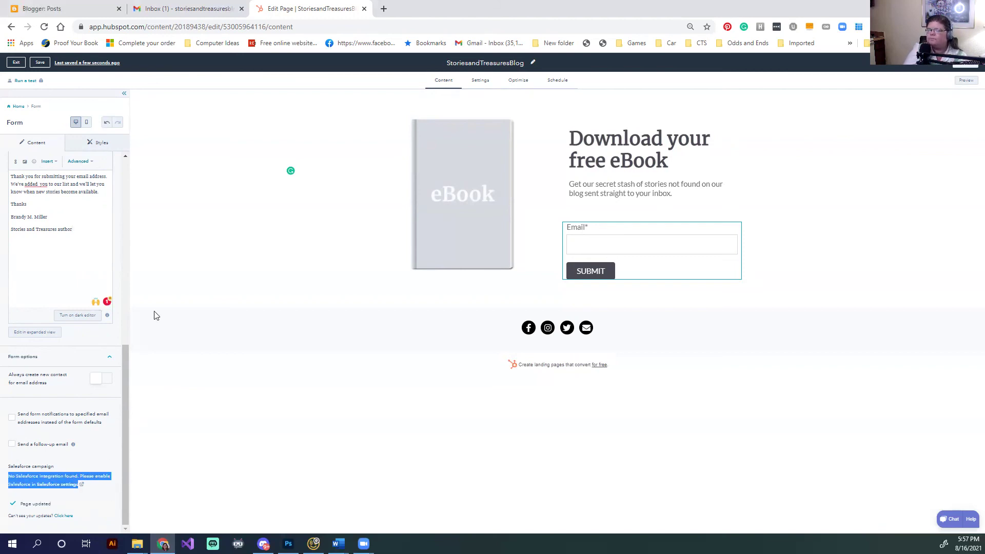
pyautogui.scroll(10, 115, 254)
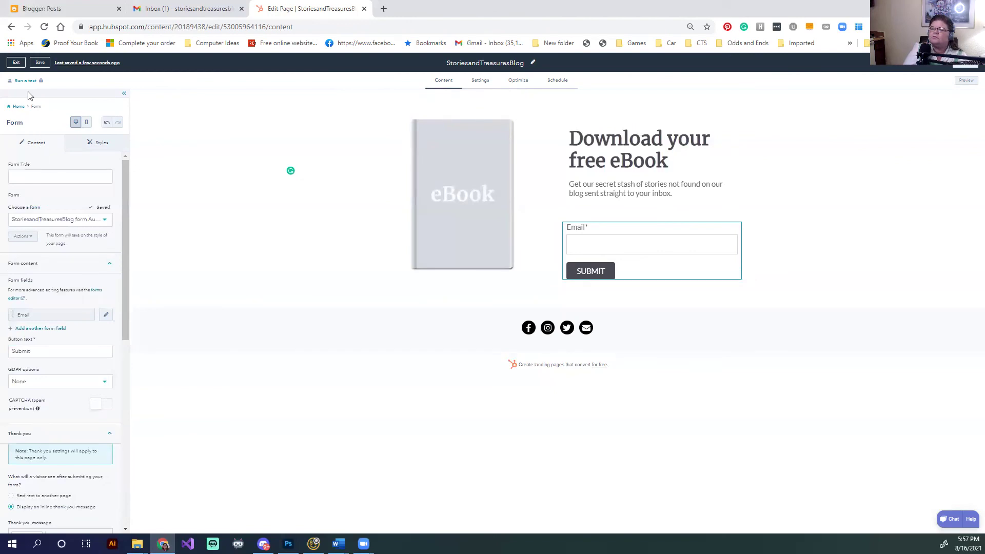
pyautogui.click(40, 62)
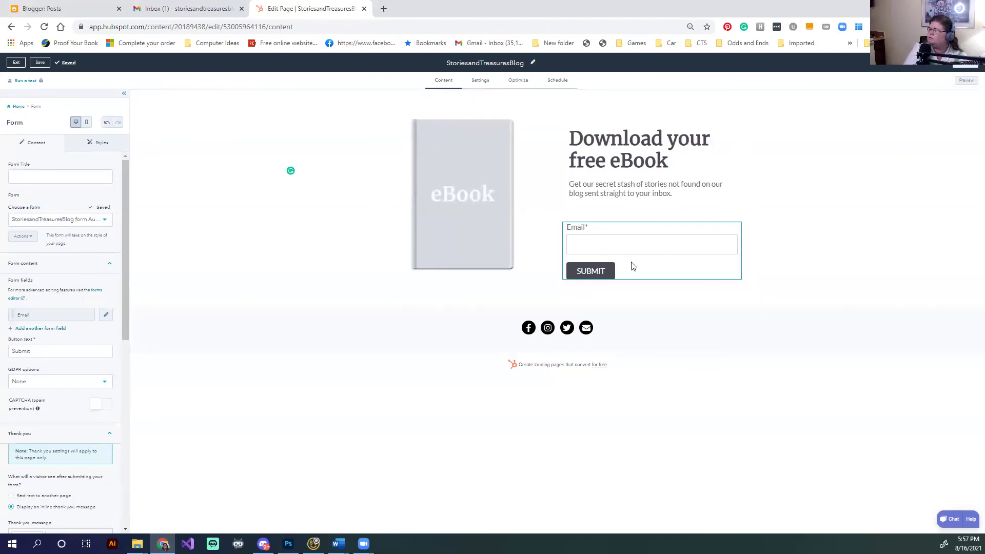
pyautogui.scroll(-3, 76, 336)
pyautogui.scroll(3, 76, 335)
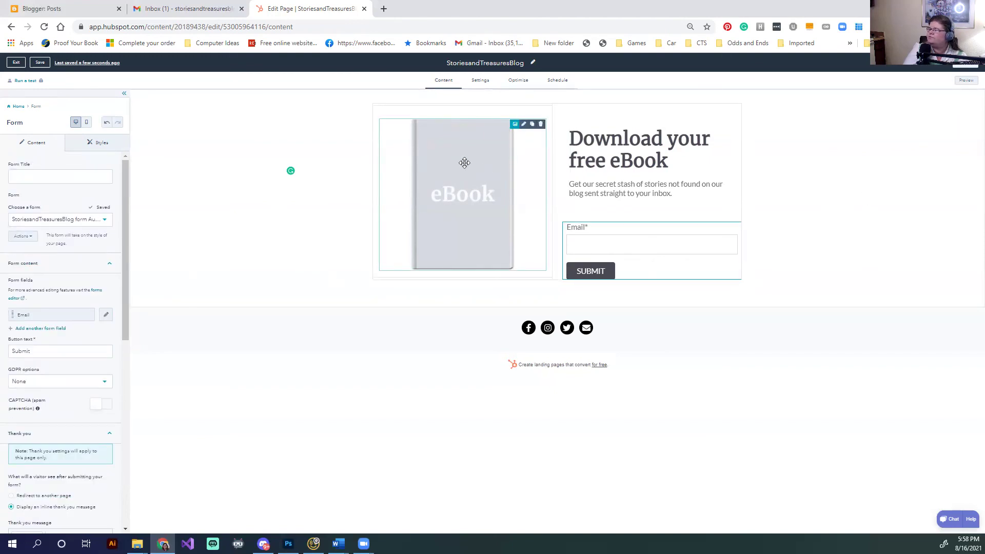
pyautogui.click(492, 190)
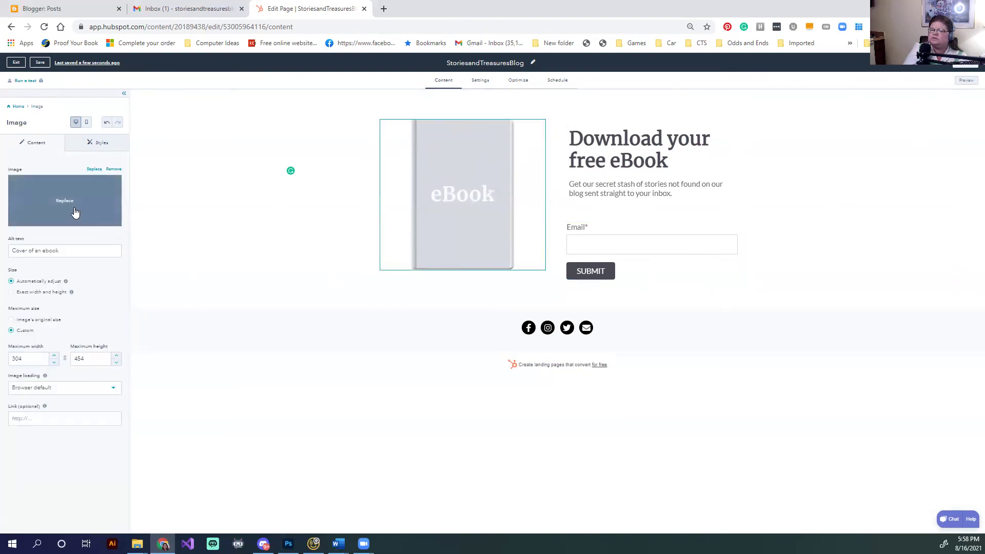